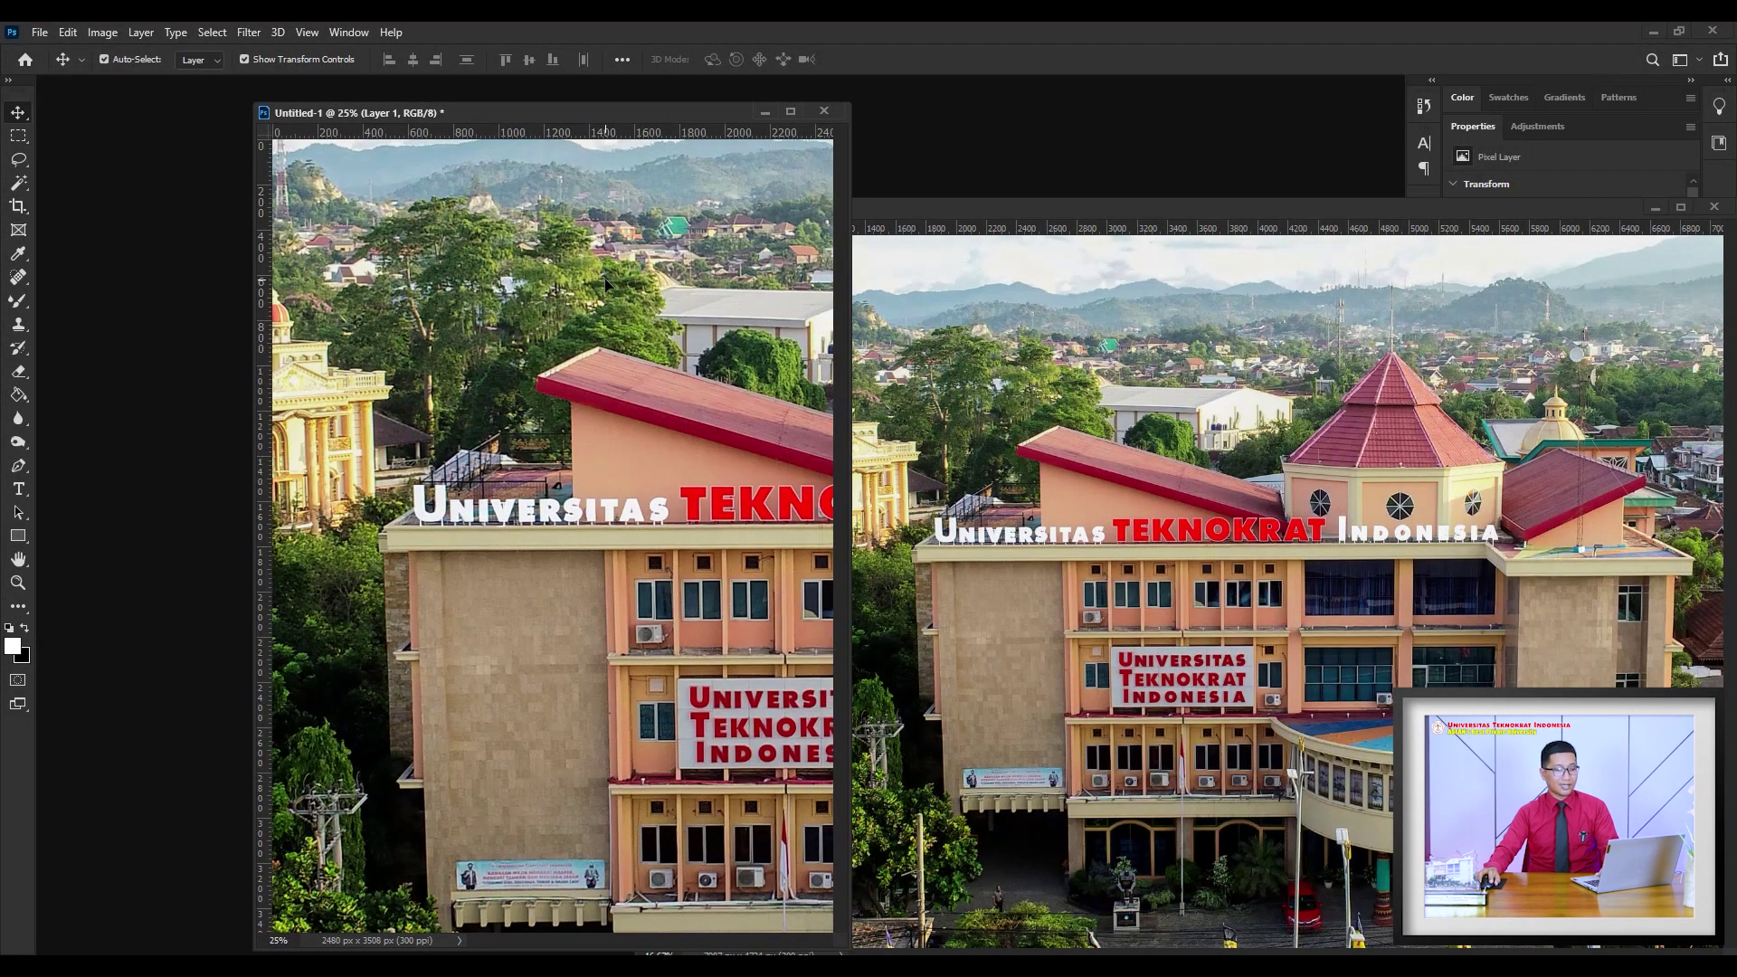
Undo the pasted photo layer and arrange the Untitled-1 and Gedung A.jpg windows side by side
{"action": "key", "text": "ctrl+z"}
{"action": "left_click_drag", "start_coordinate": [649, 114], "coordinate": [559, 107]}
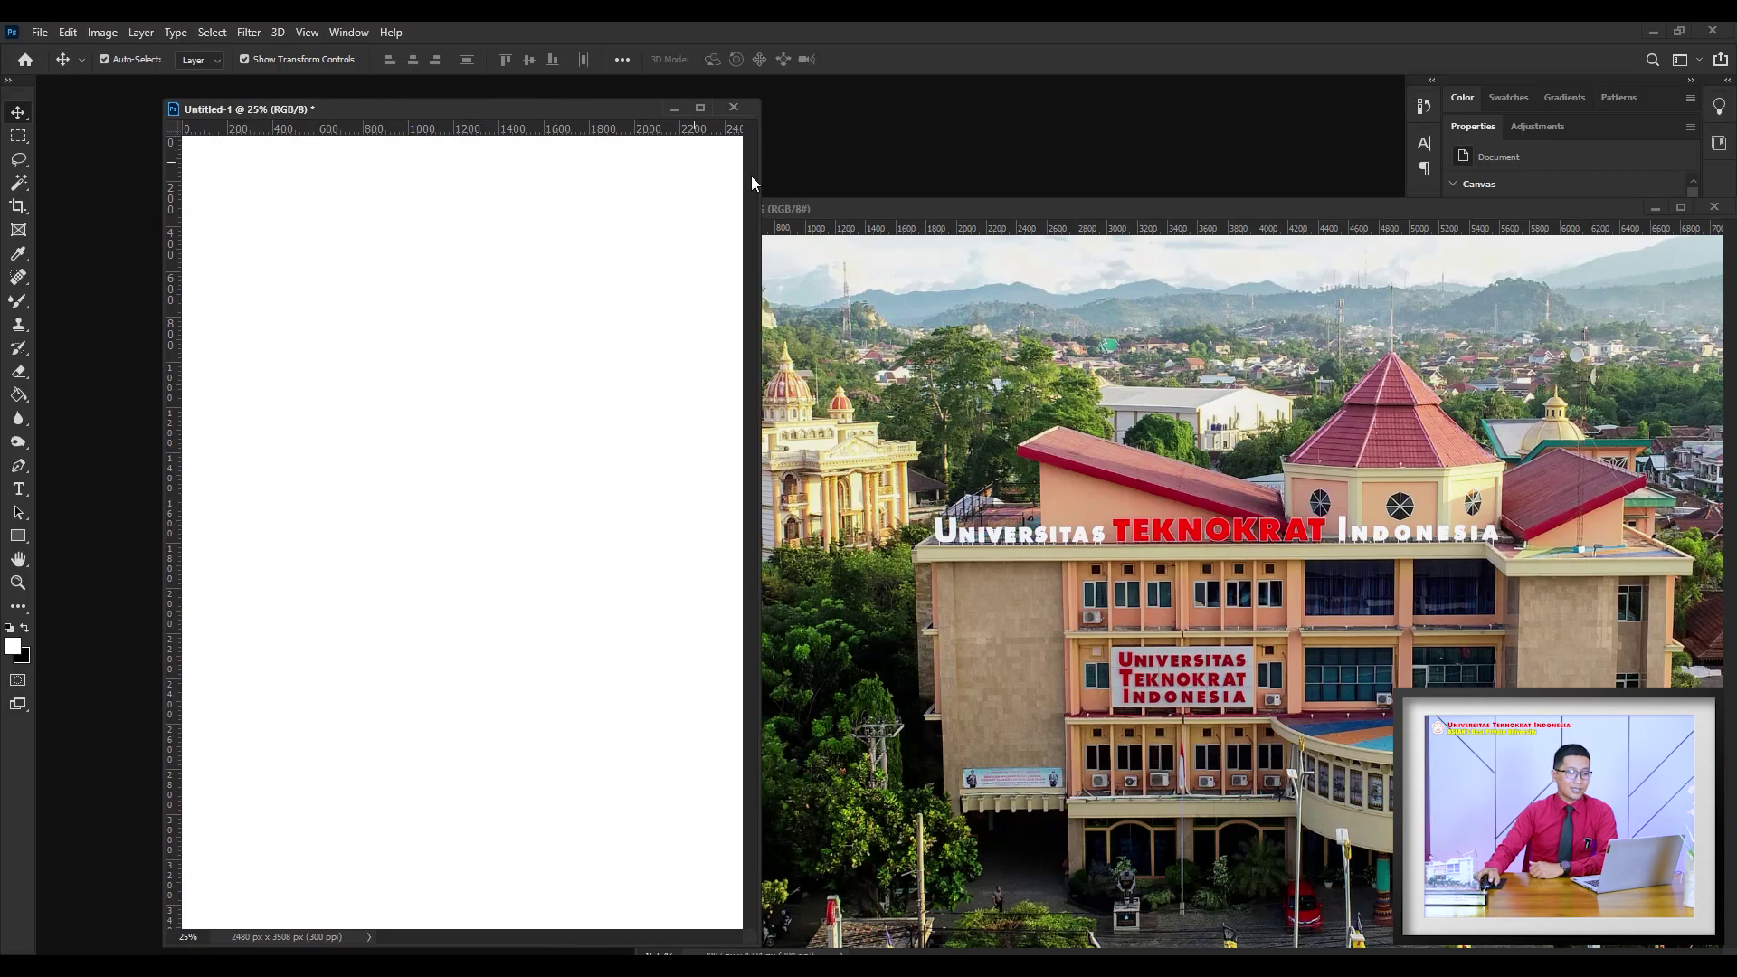
{"action": "left_click_drag", "start_coordinate": [1007, 210], "coordinate": [882, 212]}
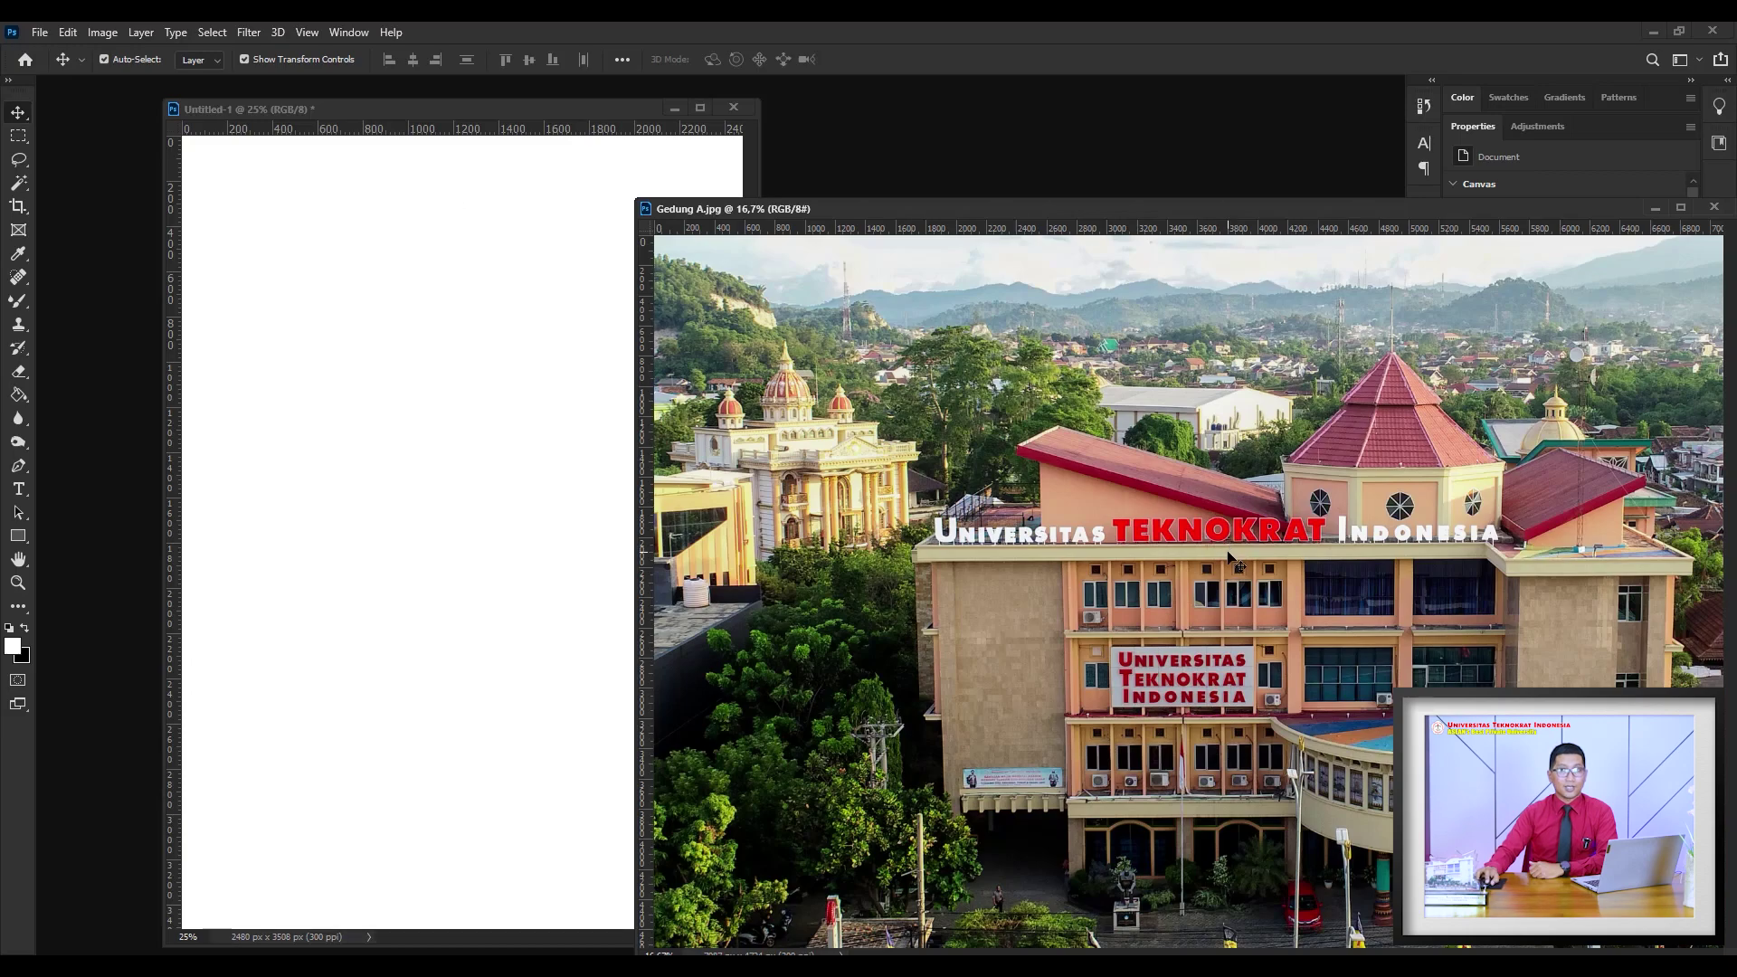
{"action": "mouse_move", "coordinate": [1230, 561]}
{"action": "left_mouse_down"}
{"action": "mouse_move", "coordinate": [1167, 579]}
{"action": "mouse_move", "coordinate": [477, 435]}
{"action": "left_mouse_up"}
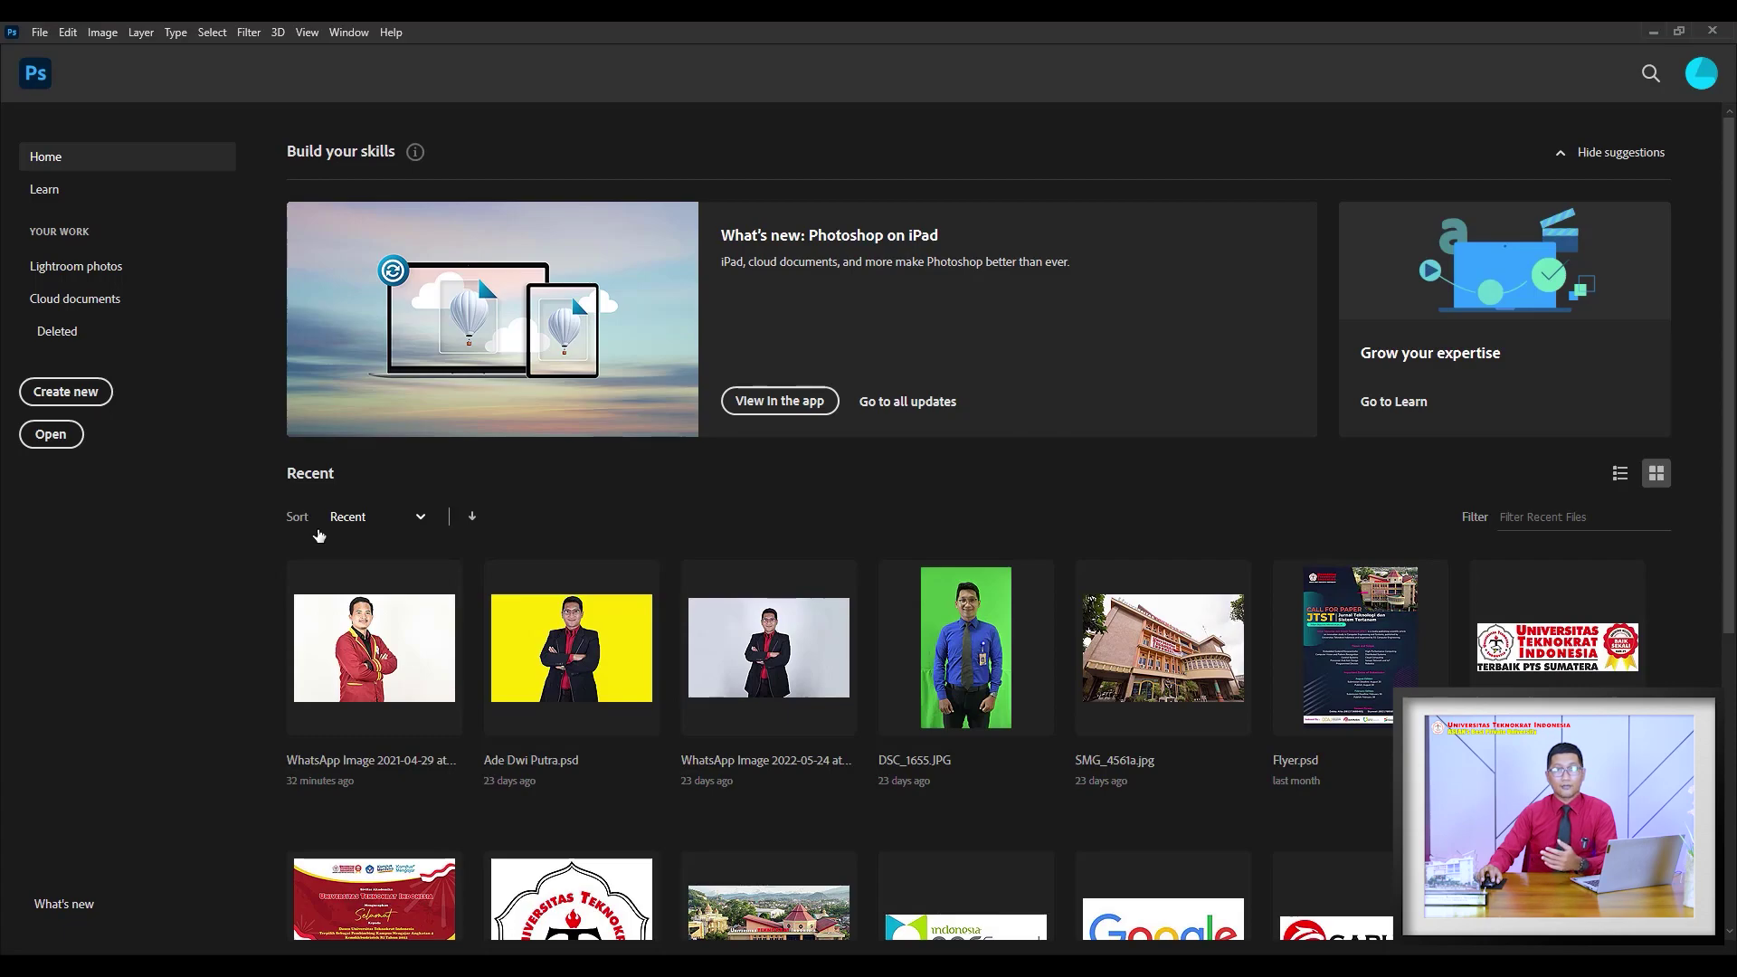
Scroll through the recent files listed on the Home screen
{"action": "scroll", "coordinate": [629, 640], "scroll_direction": "down", "scroll_amount": 1}
{"action": "scroll", "coordinate": [629, 640], "scroll_direction": "down", "scroll_amount": 2}
{"action": "scroll", "coordinate": [627, 617], "scroll_direction": "up", "scroll_amount": 2}
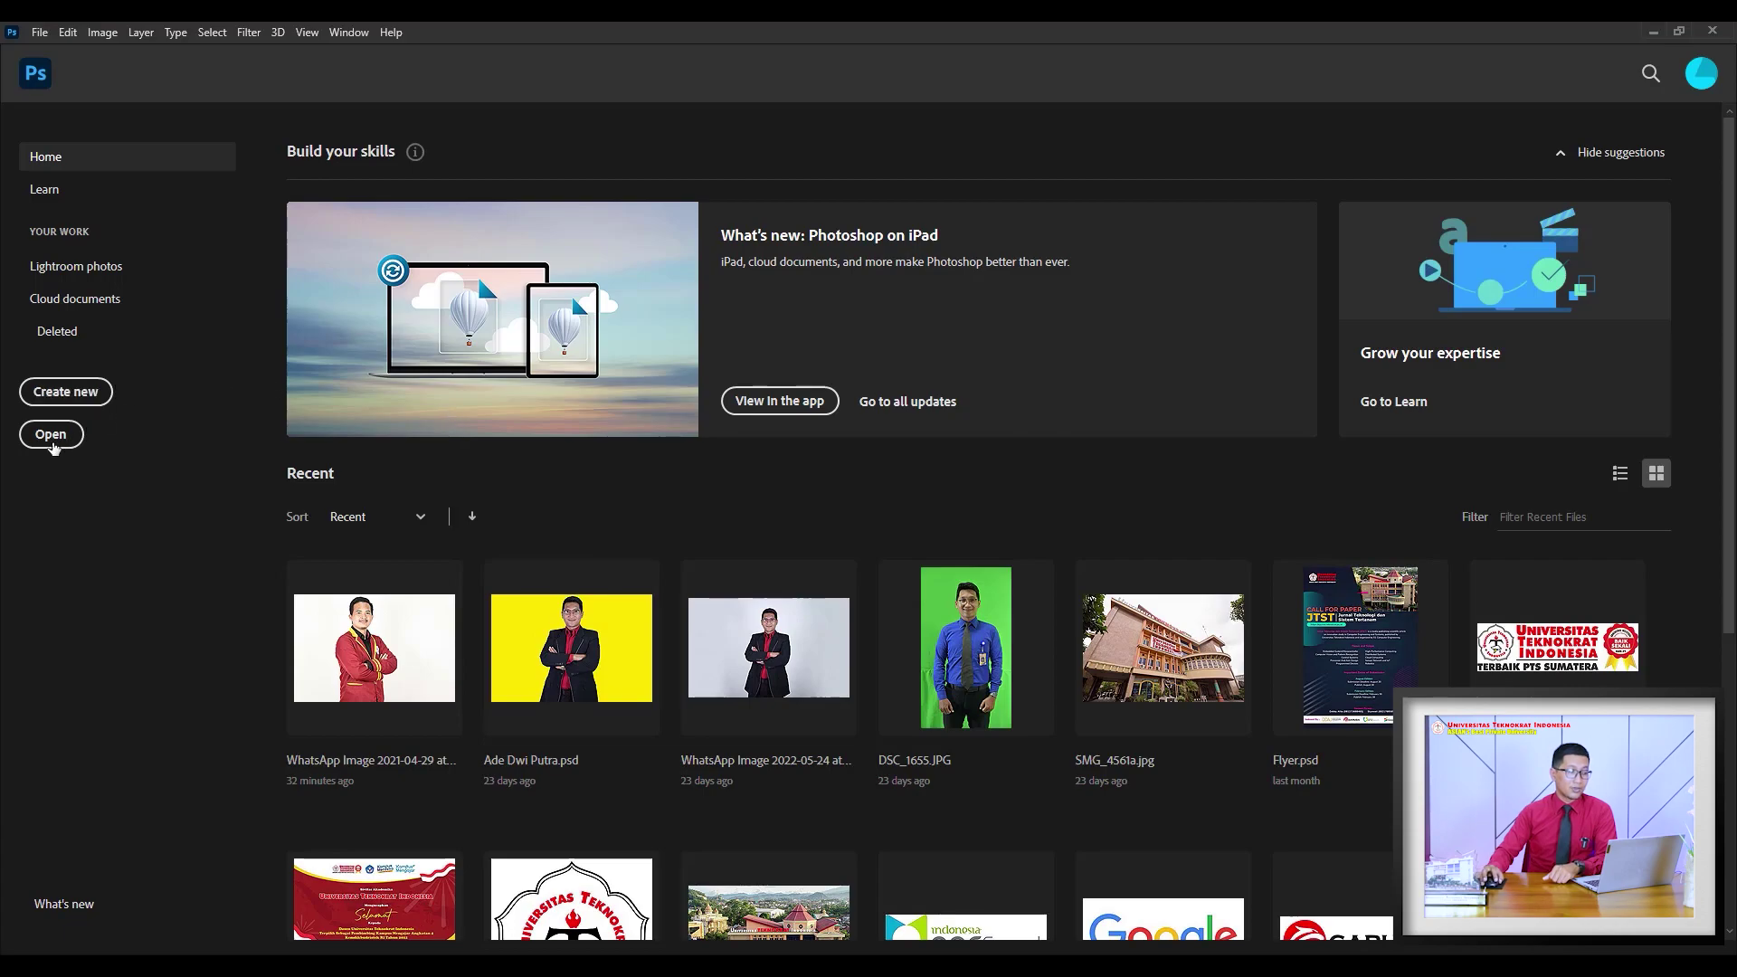
Open Gedung A.jpg from the File Belajar folder, browsing with Extra large icons
{"action": "left_click", "coordinate": [52, 435]}
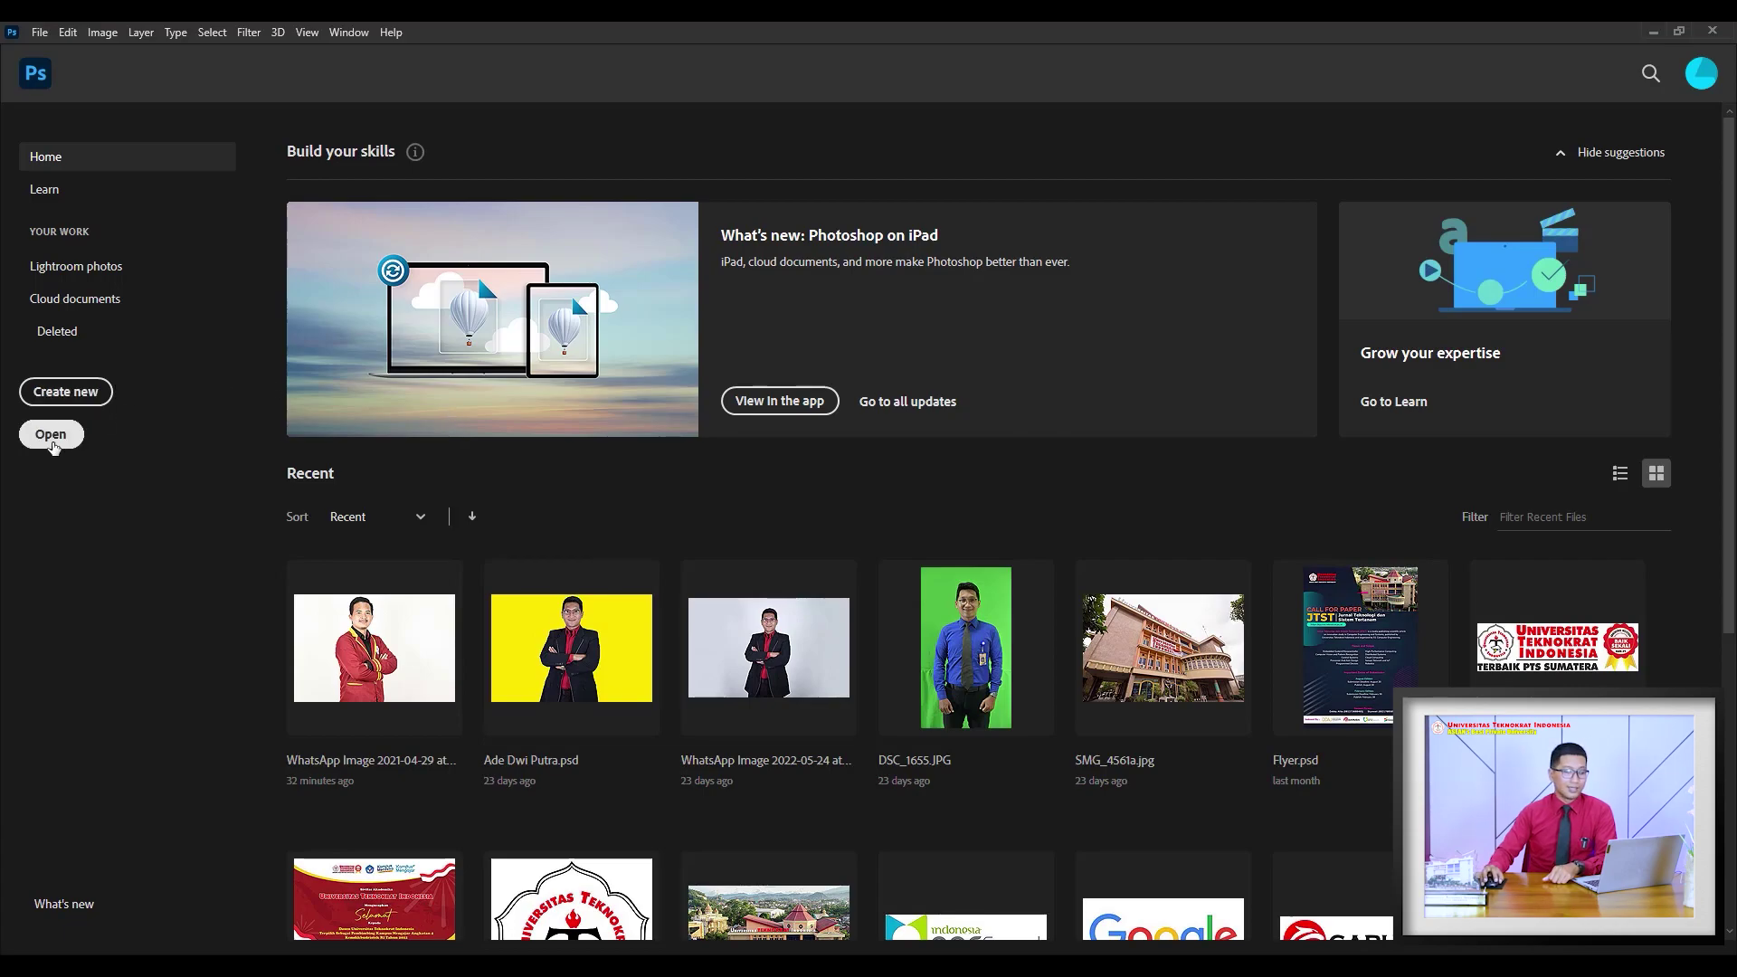
{"action": "left_click", "coordinate": [53, 443]}
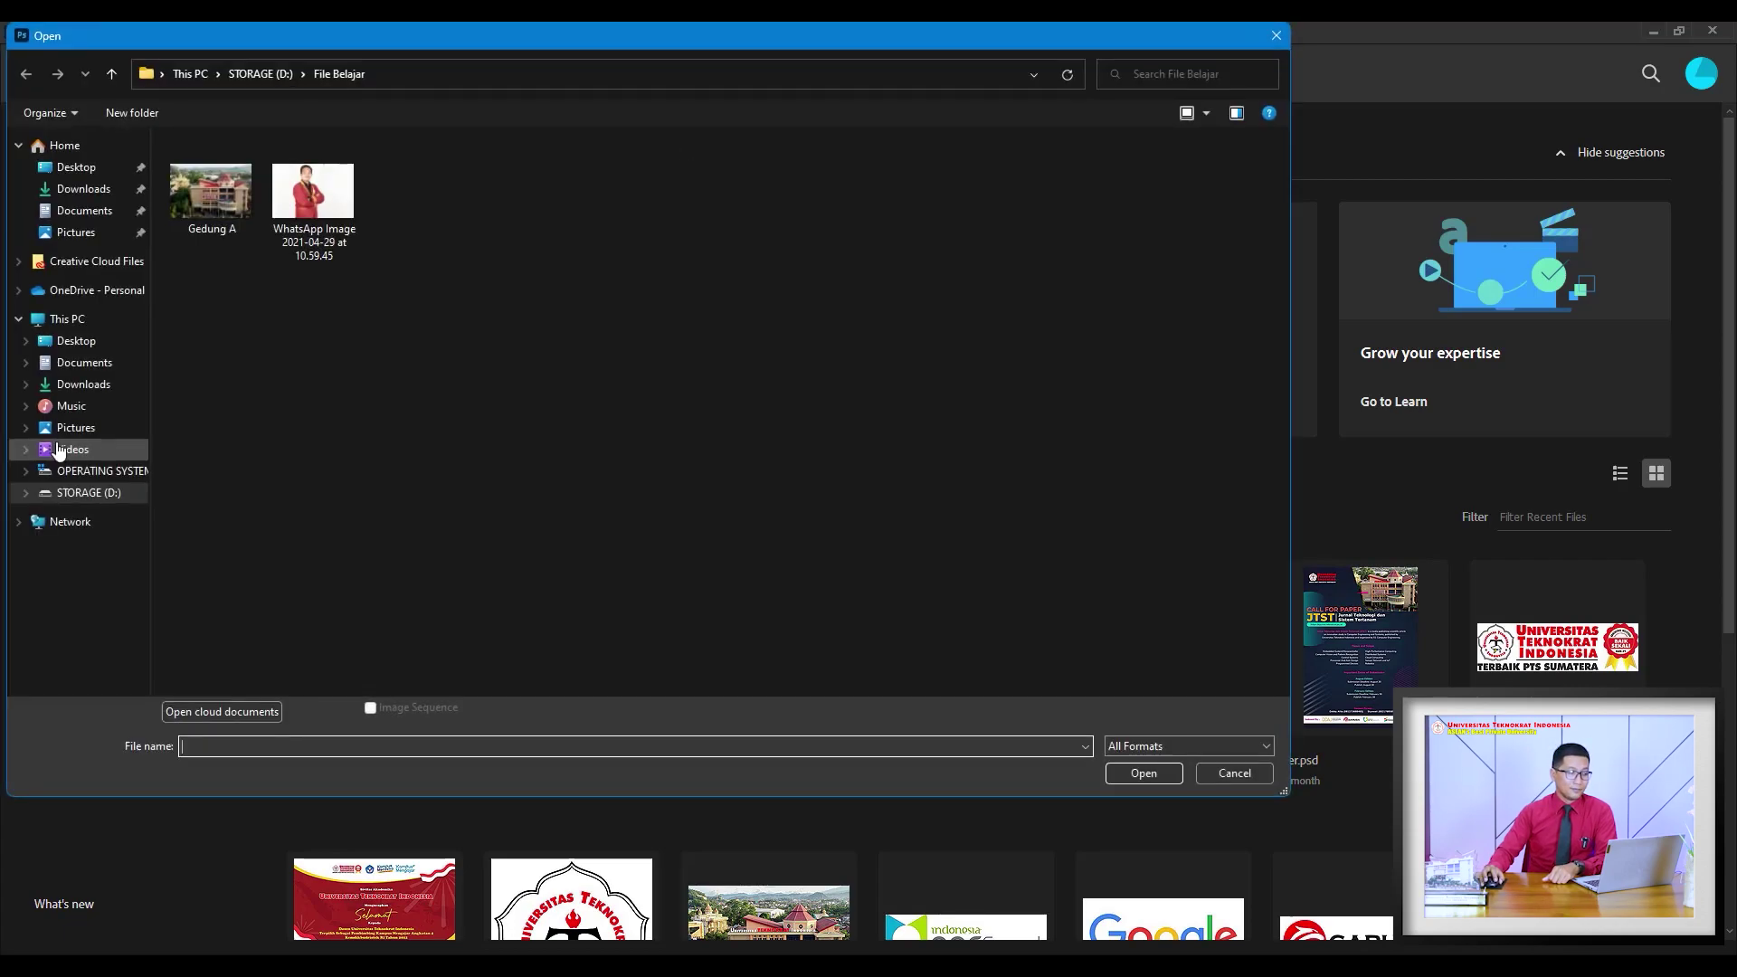
{"action": "left_click_drag", "start_coordinate": [504, 38], "coordinate": [748, 133]}
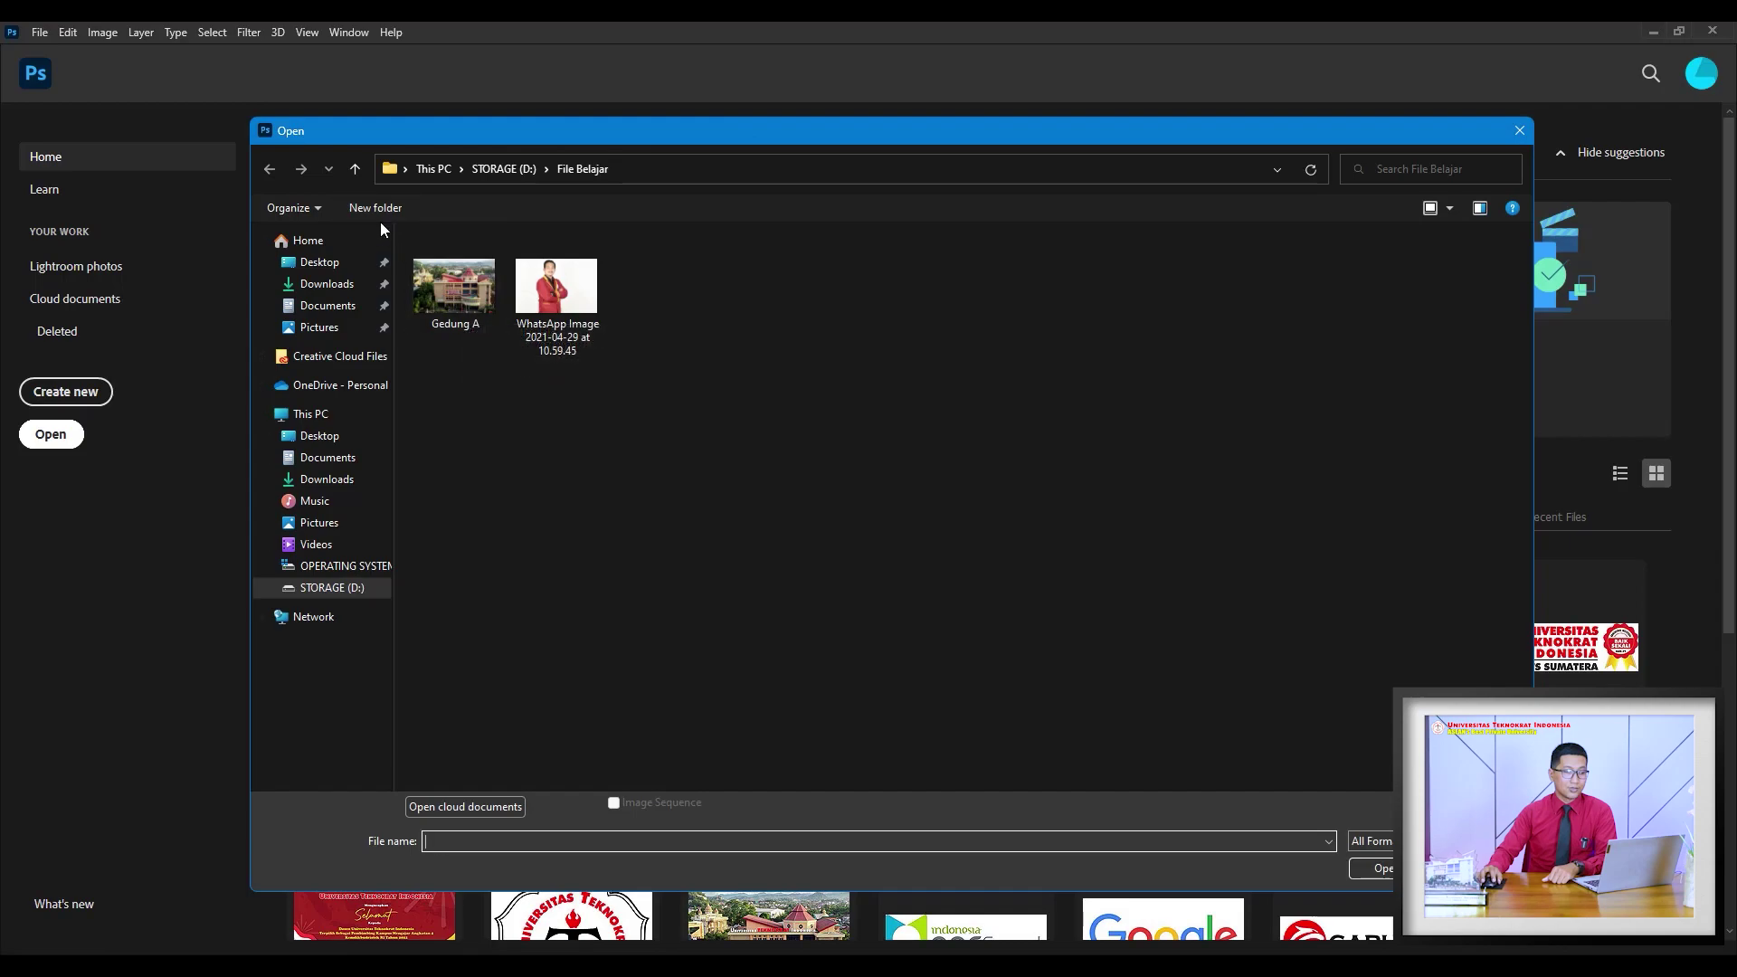
{"action": "left_click", "coordinate": [1450, 208]}
{"action": "left_click", "coordinate": [1488, 179]}
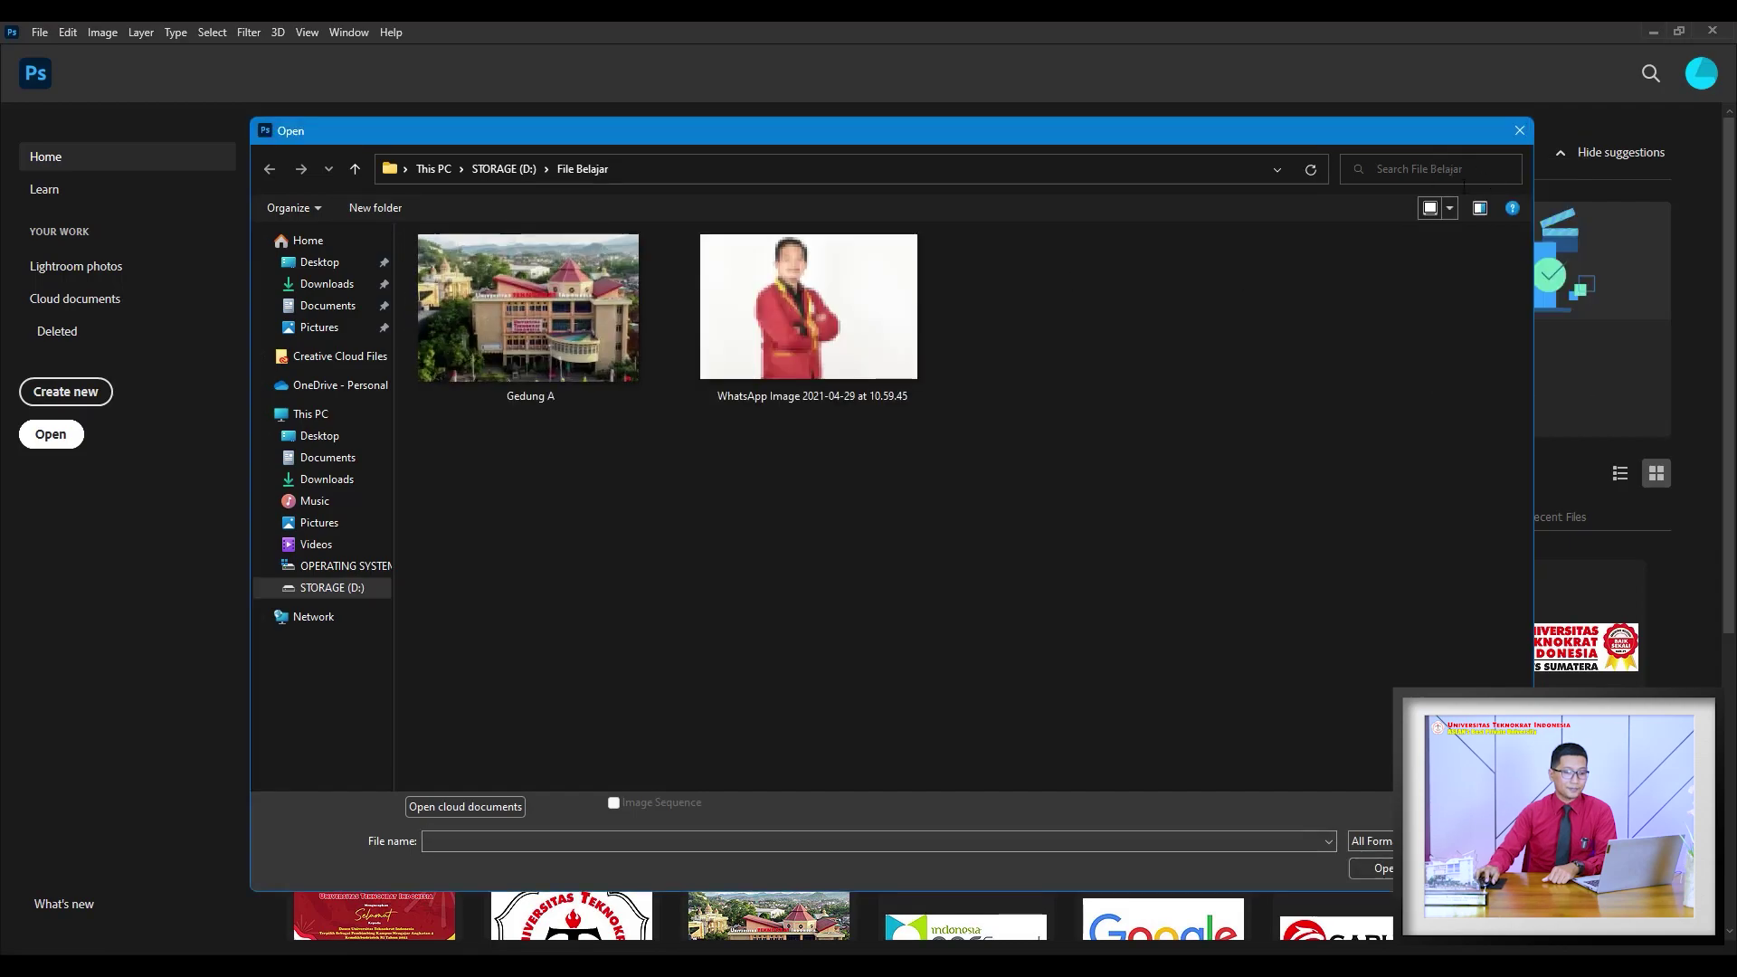
{"action": "left_click", "coordinate": [549, 355]}
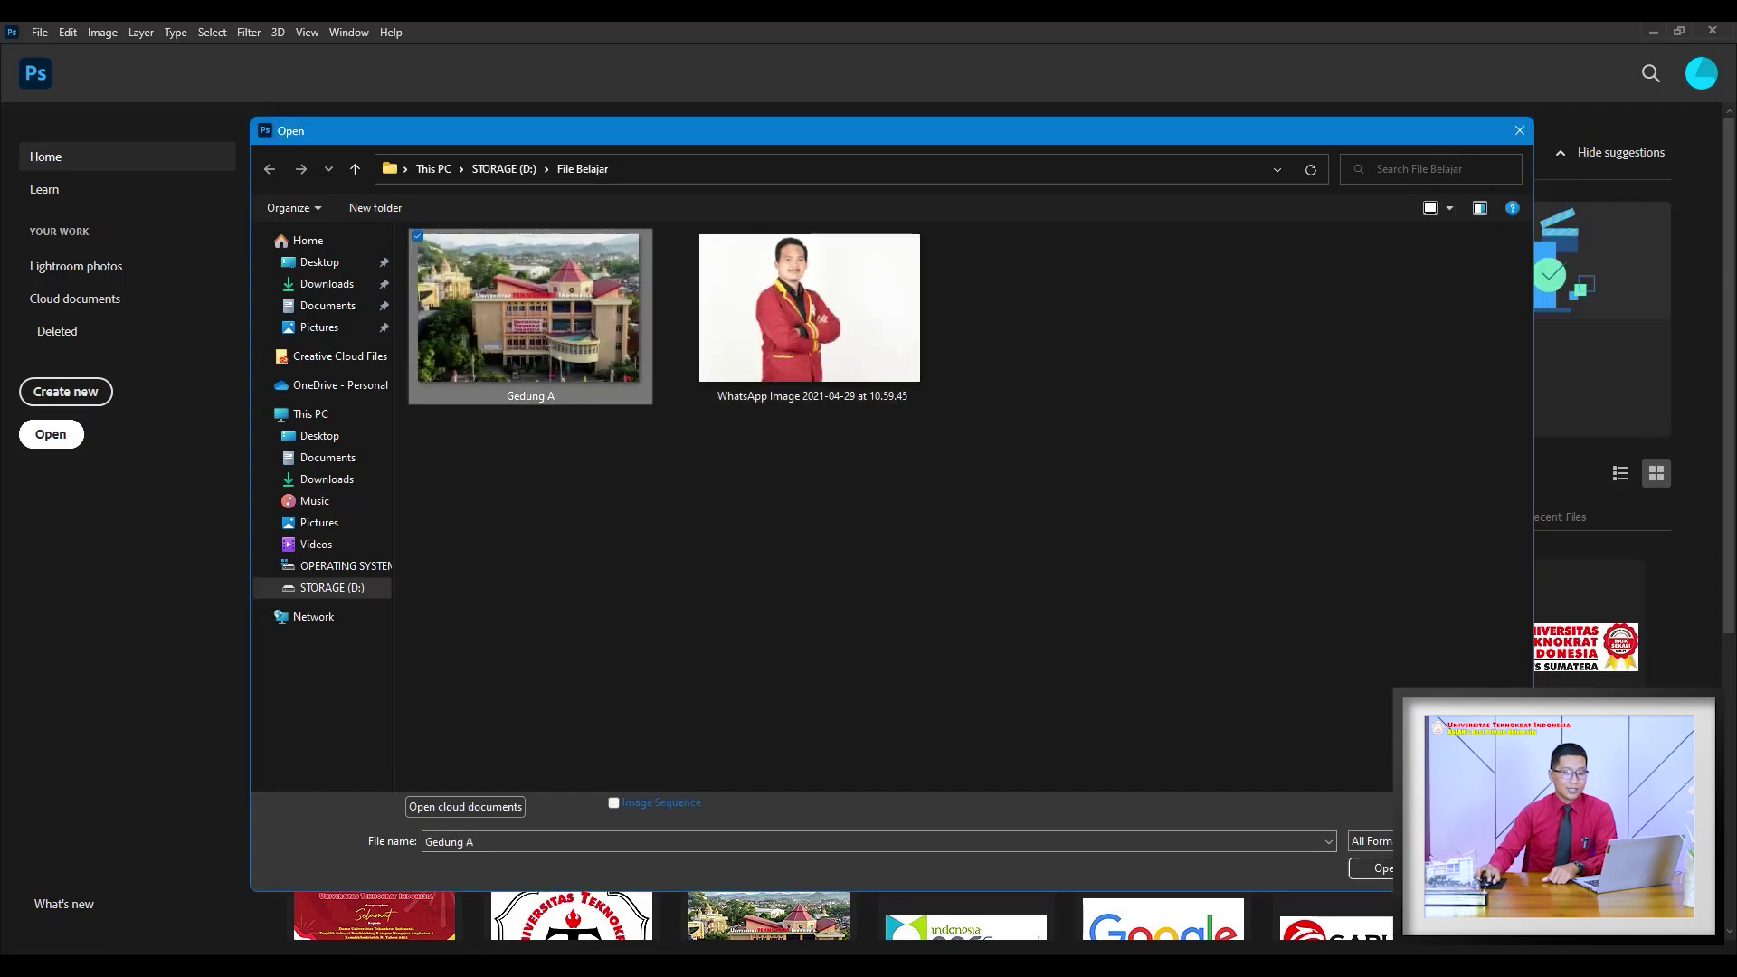
{"action": "left_click", "coordinate": [1370, 868]}
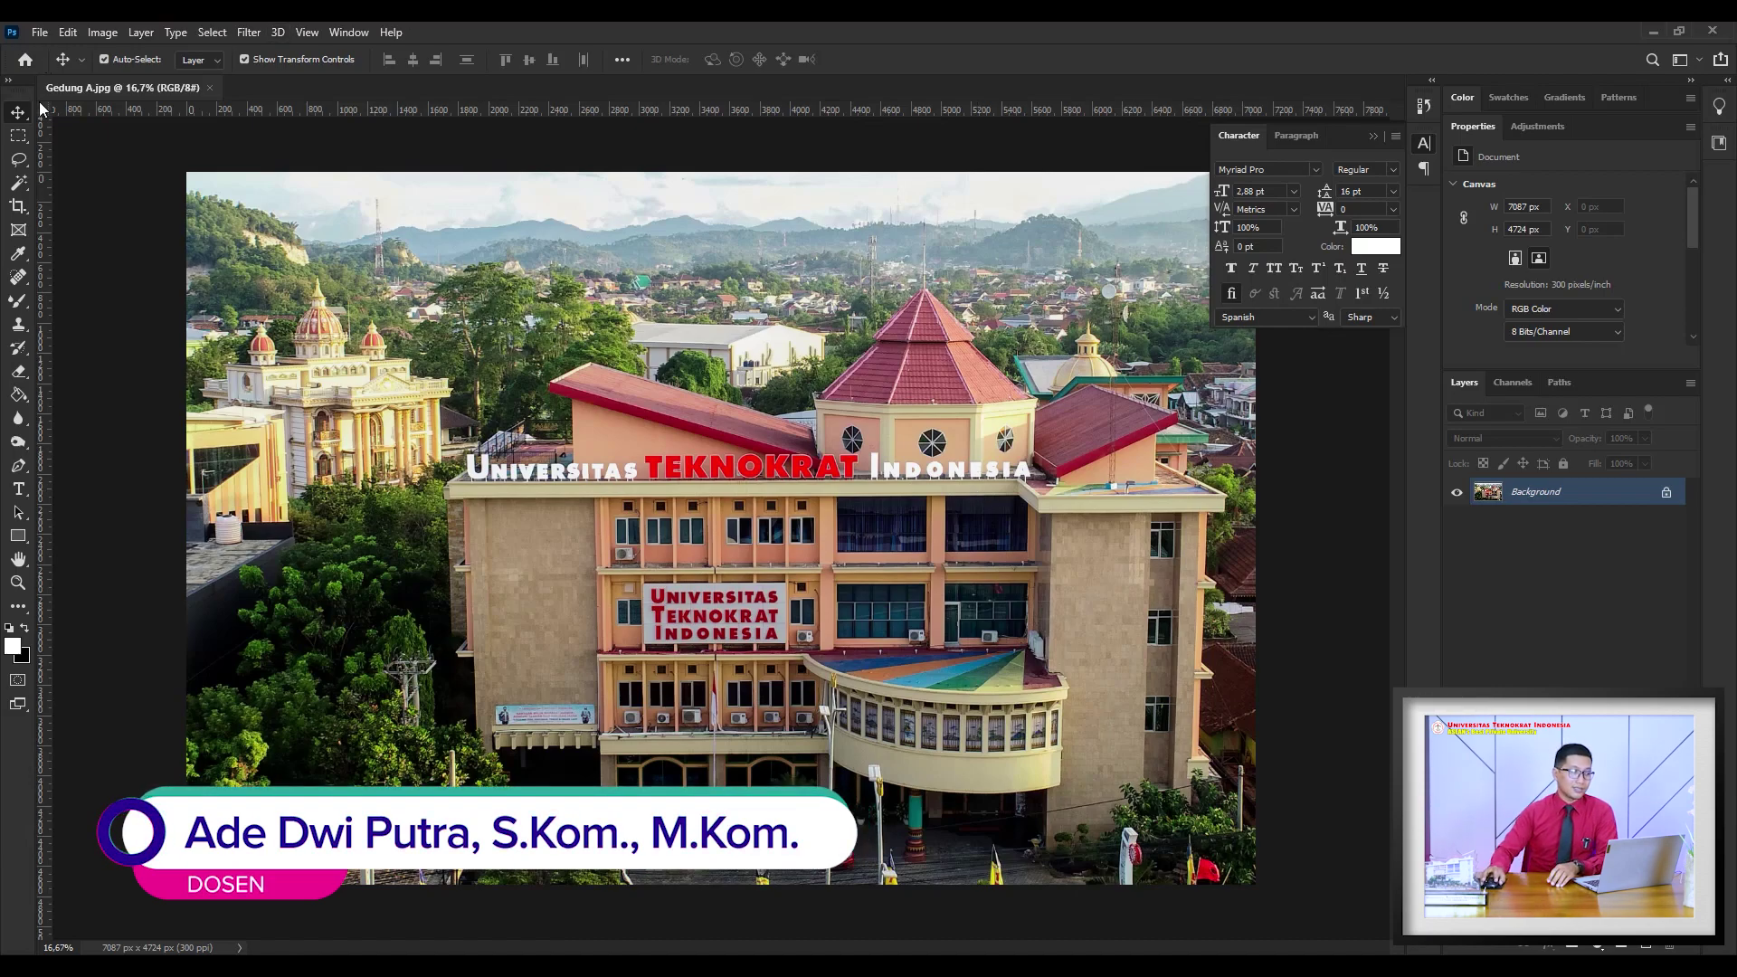
{"action": "left_click", "coordinate": [40, 36]}
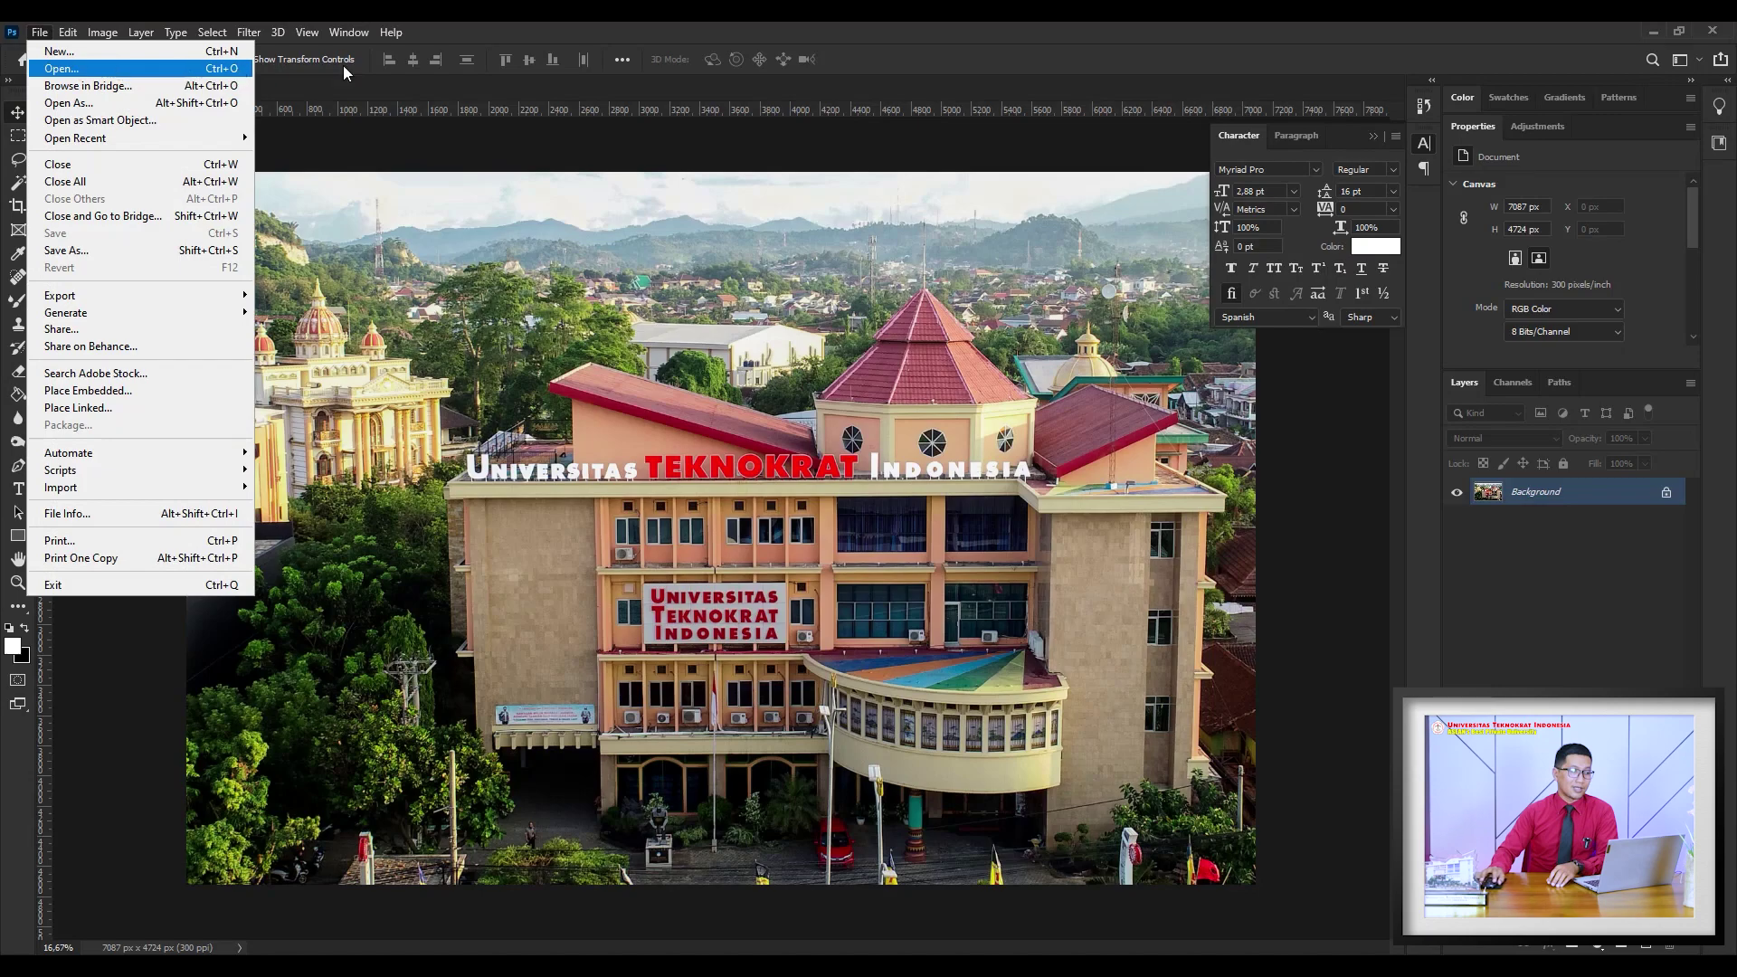
{"action": "left_click", "coordinate": [403, 35]}
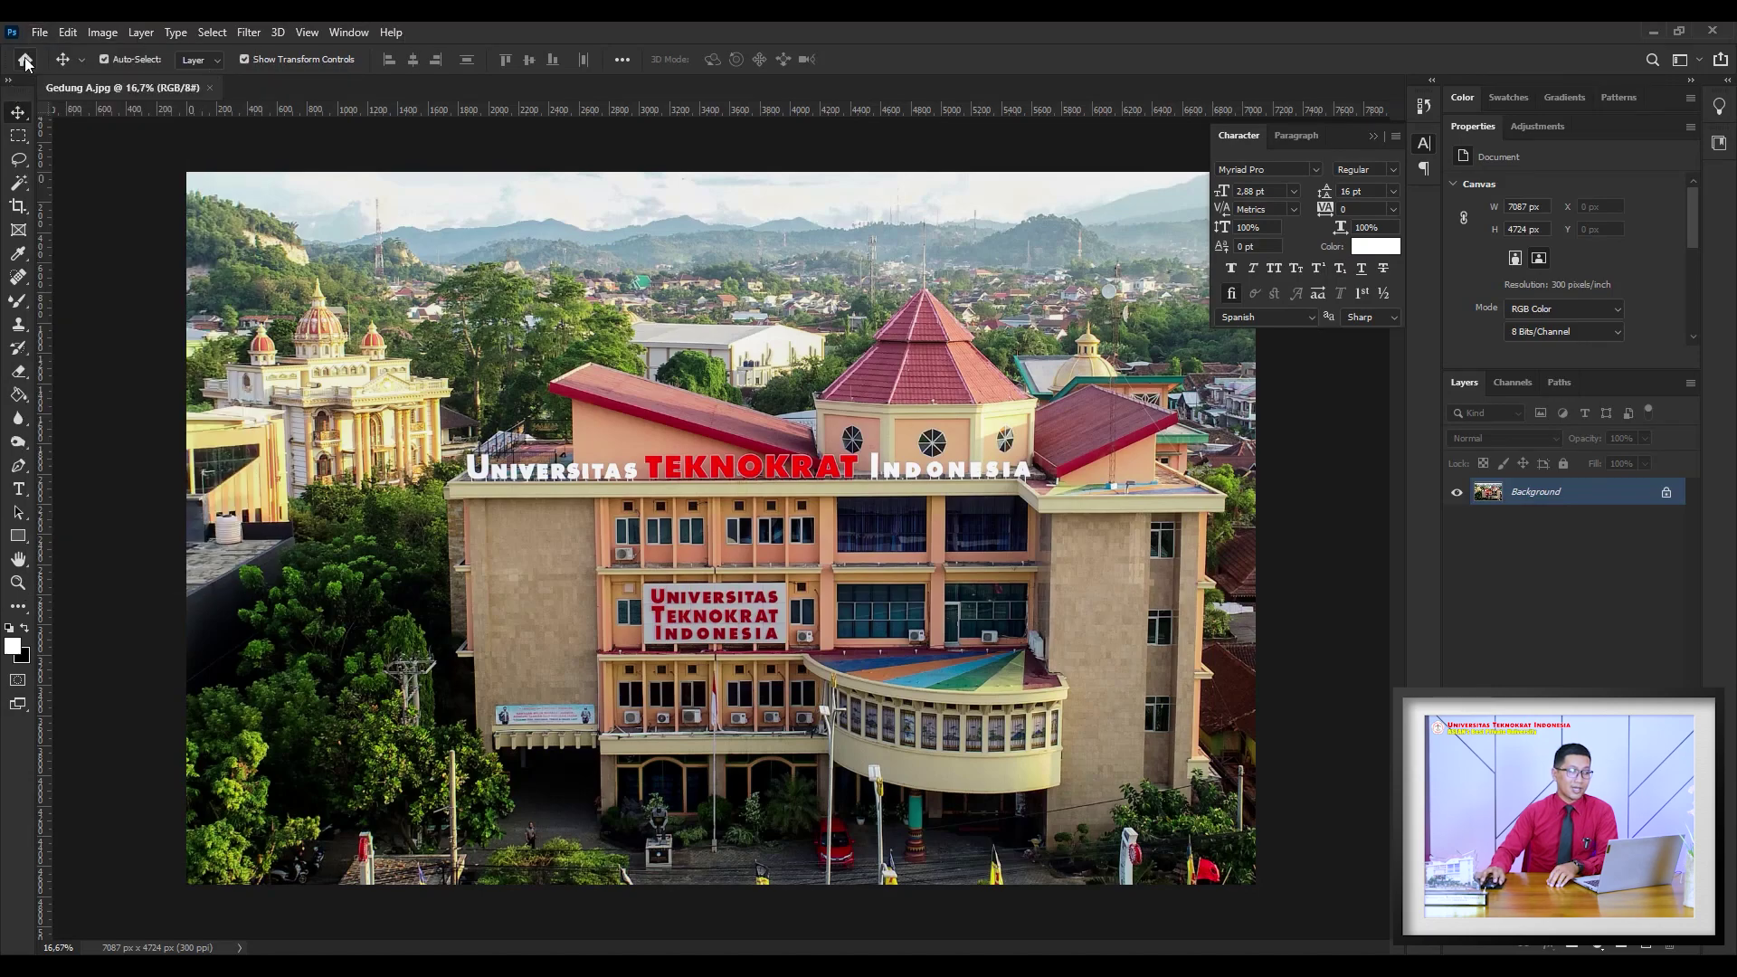
{"action": "left_click", "coordinate": [25, 59]}
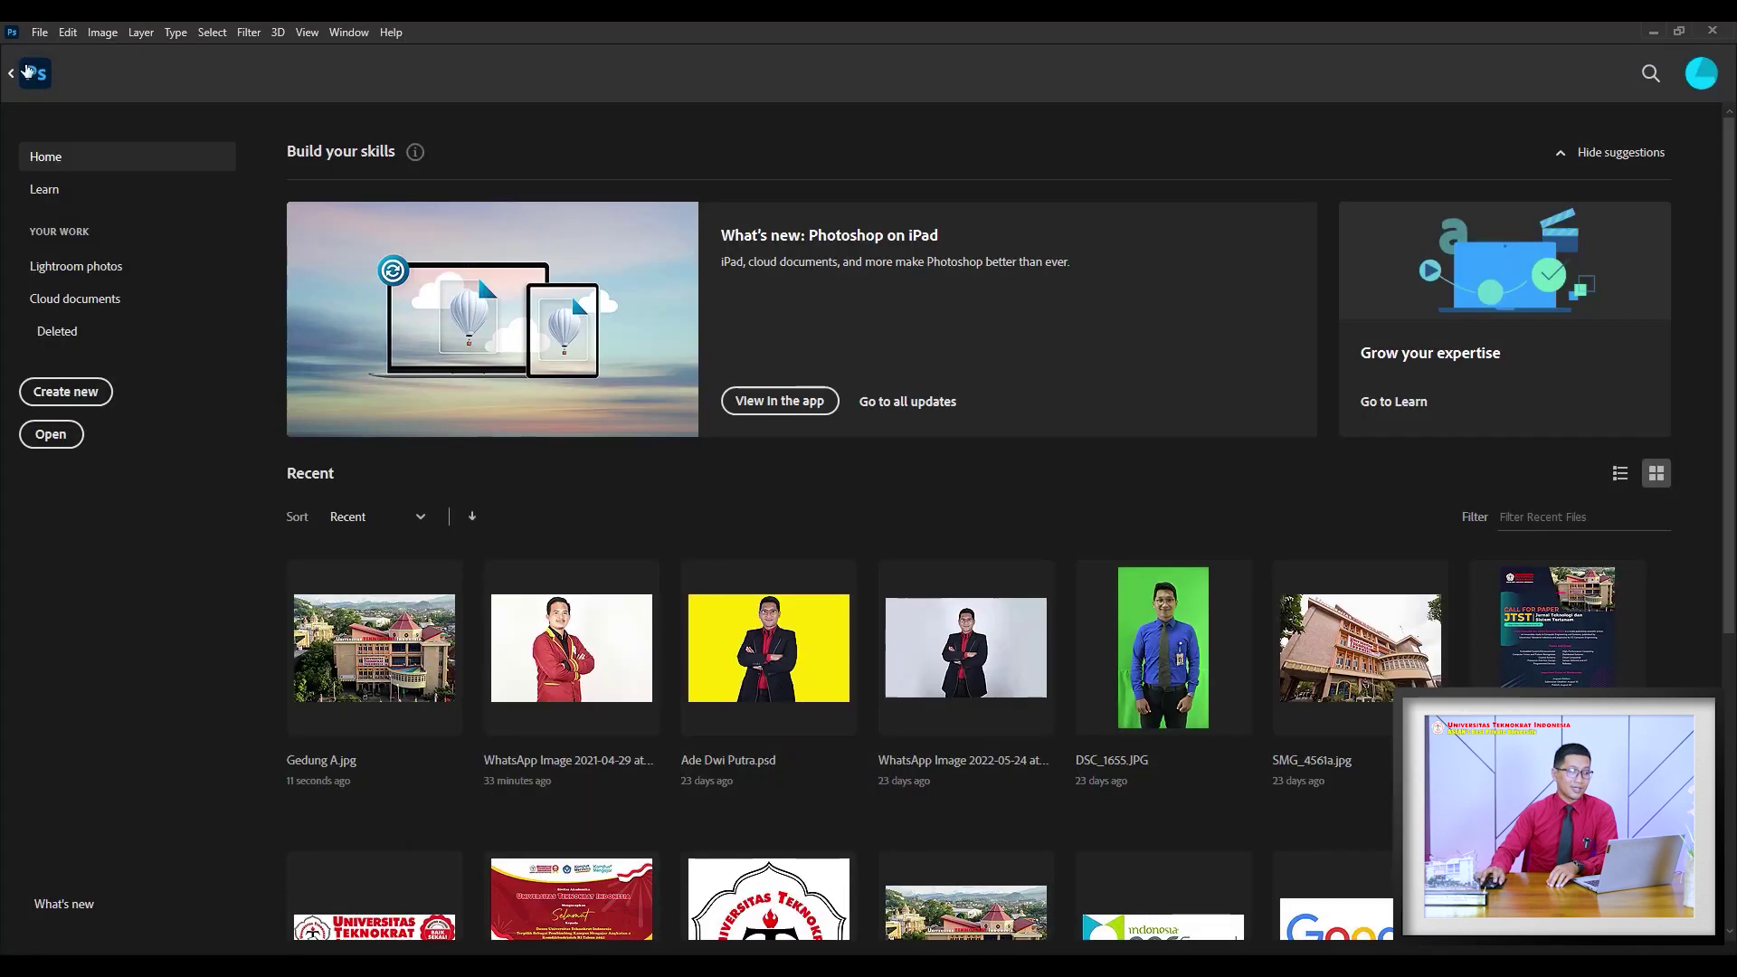
{"action": "left_click", "coordinate": [50, 438]}
{"action": "double_click", "coordinate": [435, 355]}
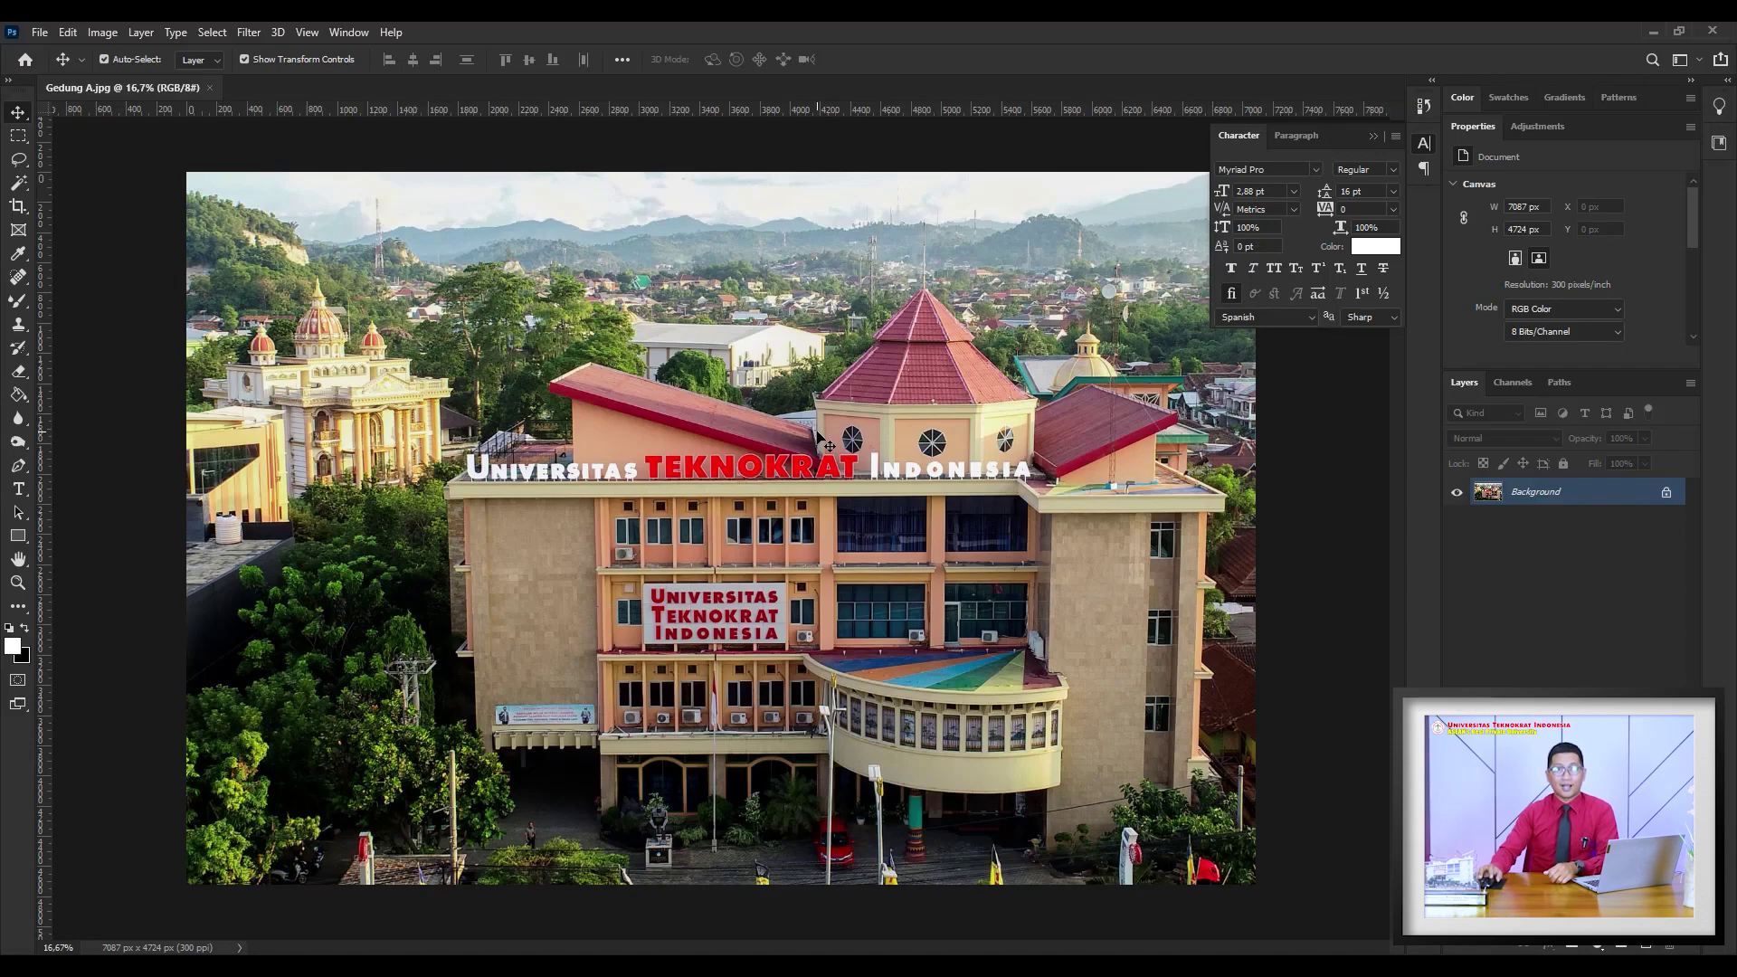
Collapse the floating Character/Paragraph panel and close the Help menu after browsing menus
{"action": "left_click", "coordinate": [1373, 136]}
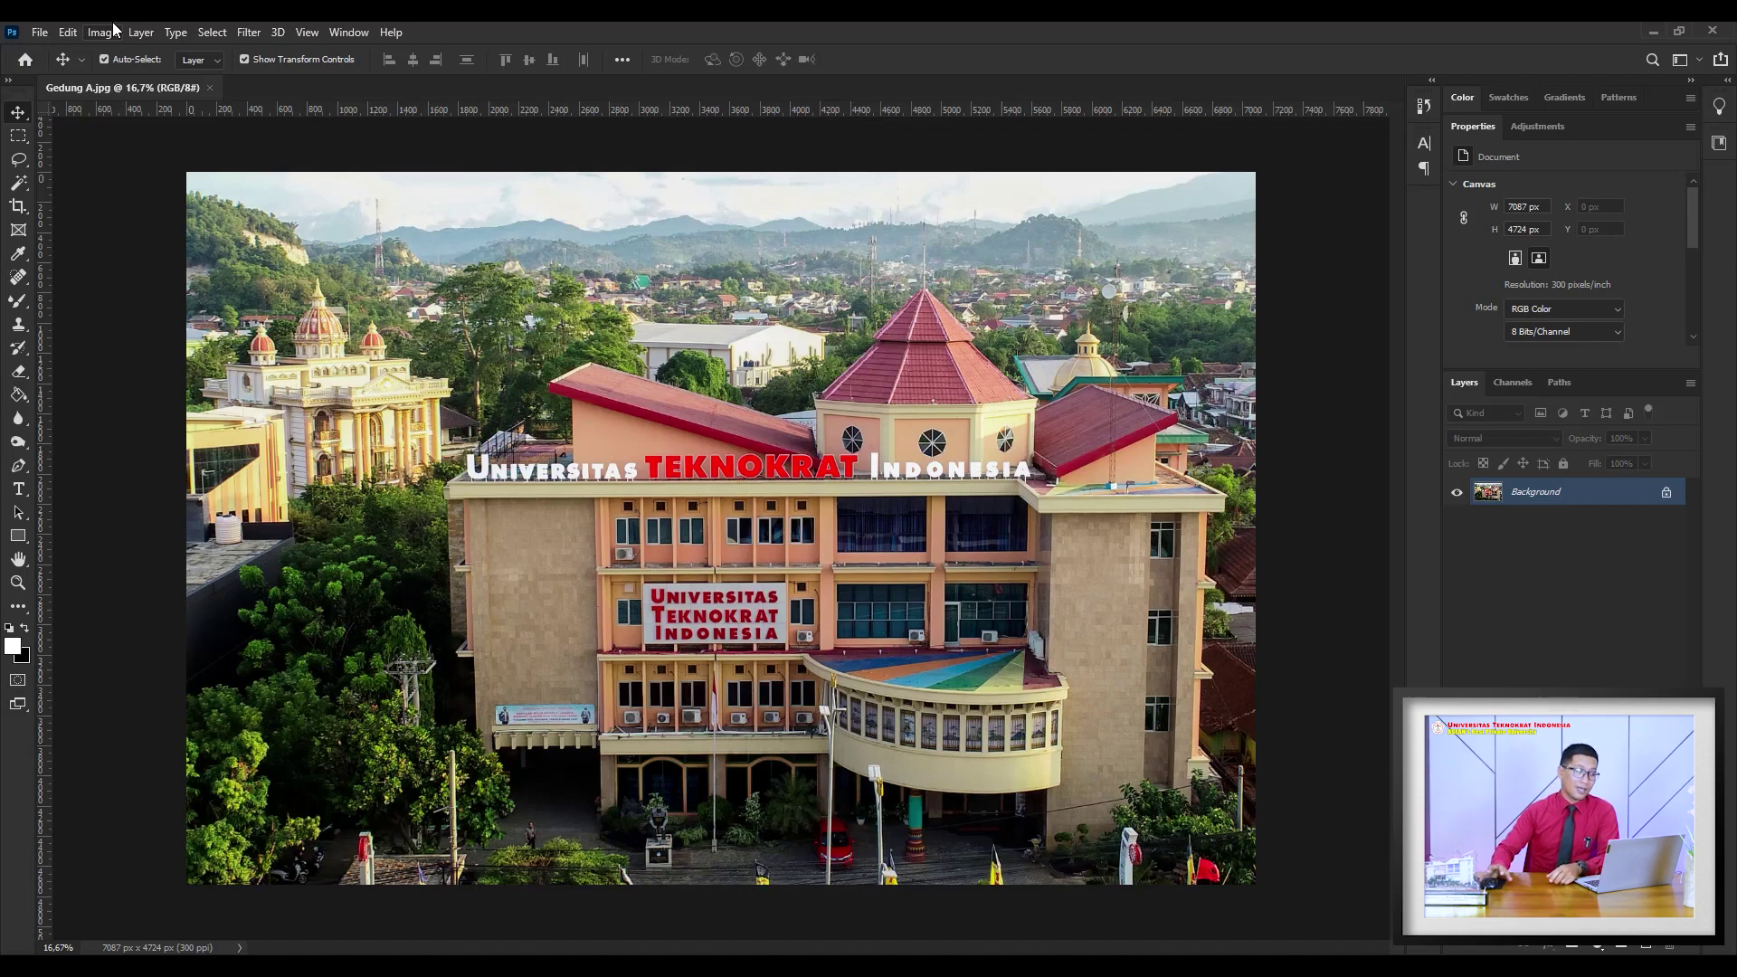
{"action": "left_click", "coordinate": [40, 34]}
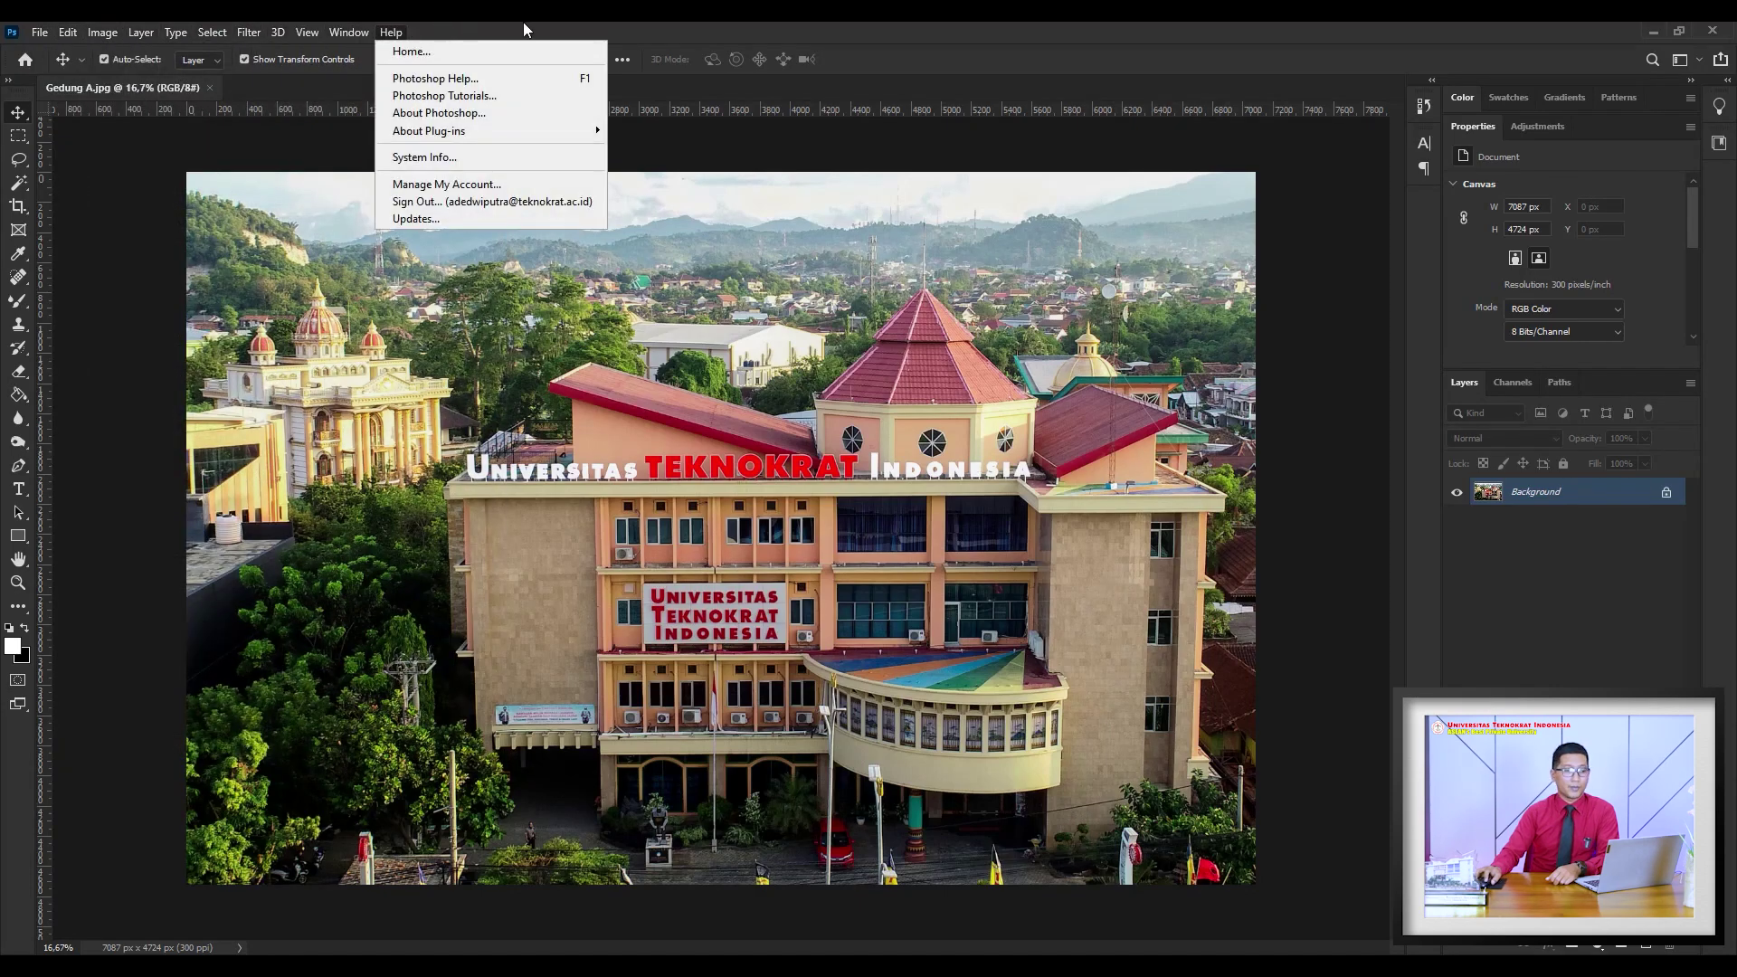
{"action": "left_click", "coordinate": [546, 35]}
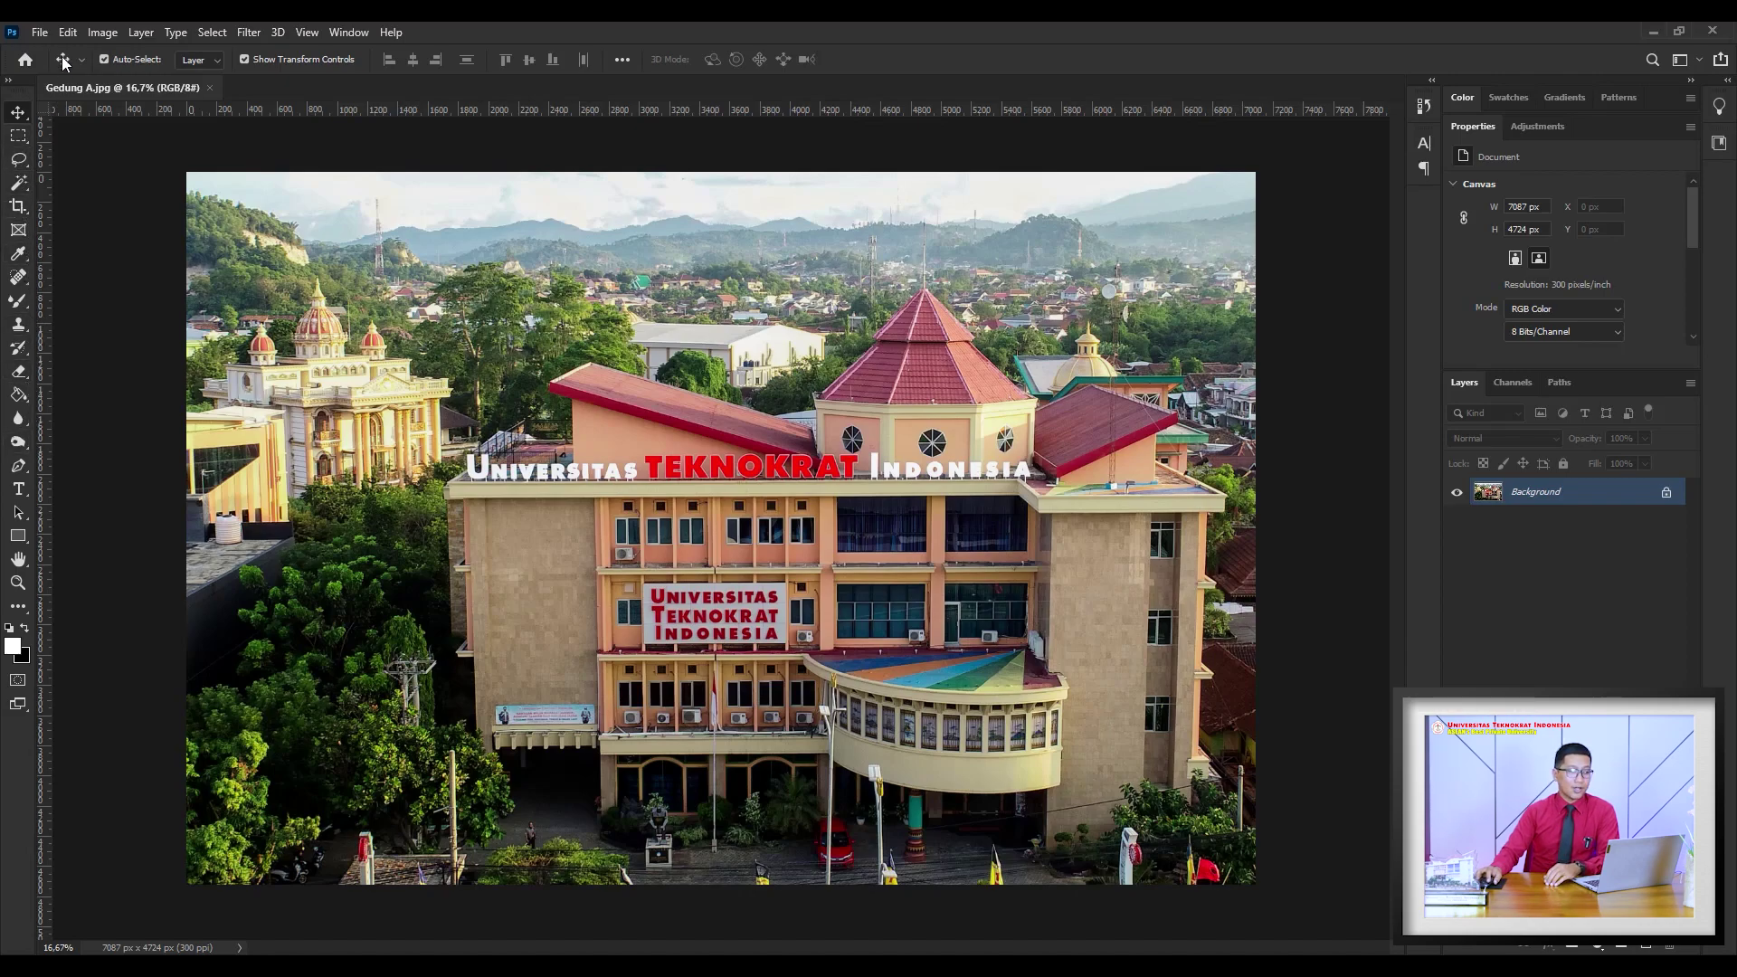
{"action": "left_click", "coordinate": [19, 136]}
{"action": "left_click", "coordinate": [19, 160]}
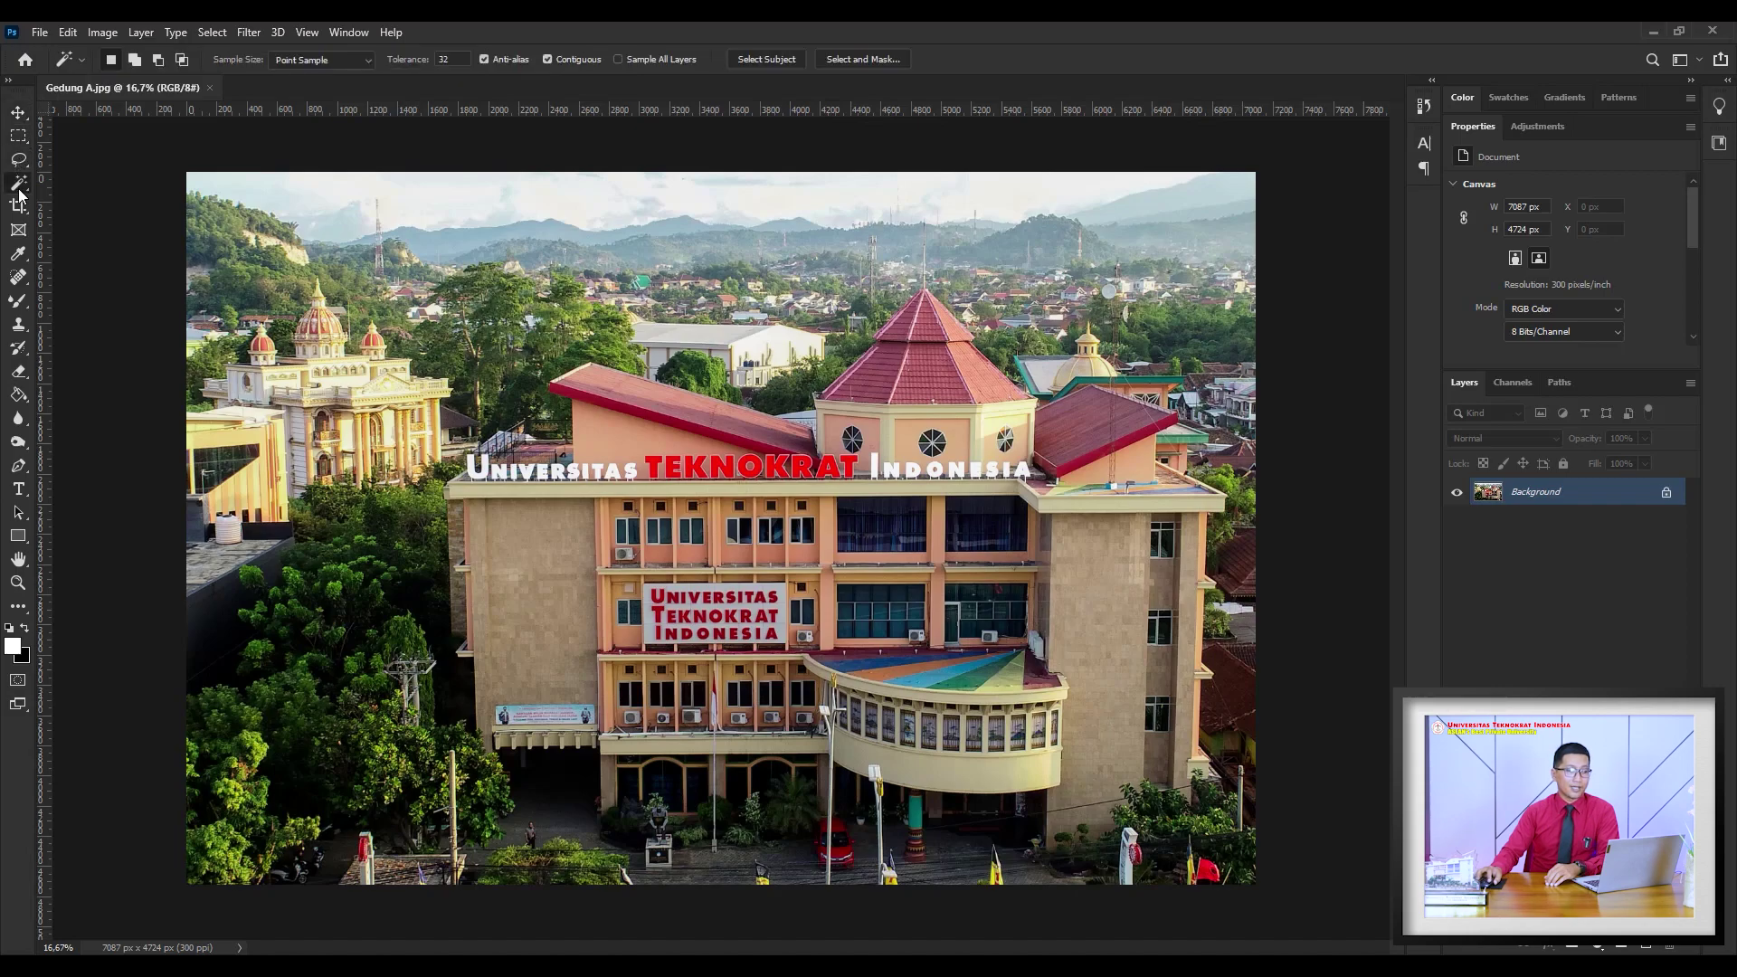
{"action": "left_click", "coordinate": [19, 113]}
{"action": "left_click", "coordinate": [20, 160]}
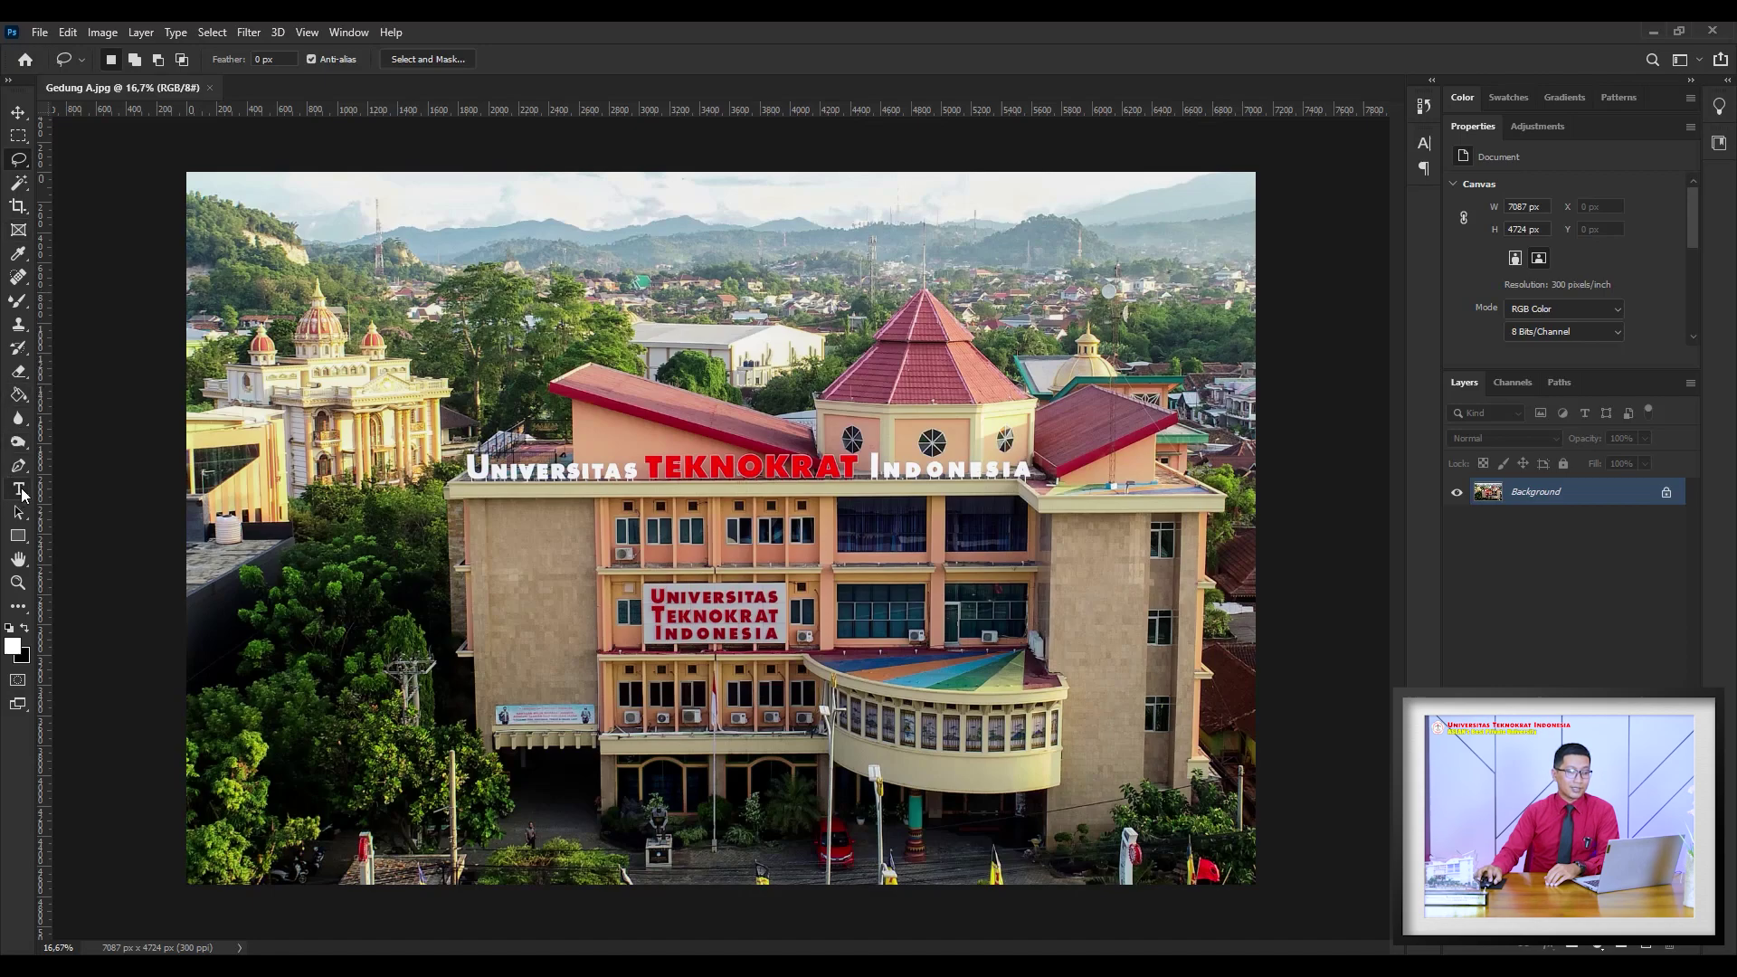
{"action": "left_click", "coordinate": [22, 491]}
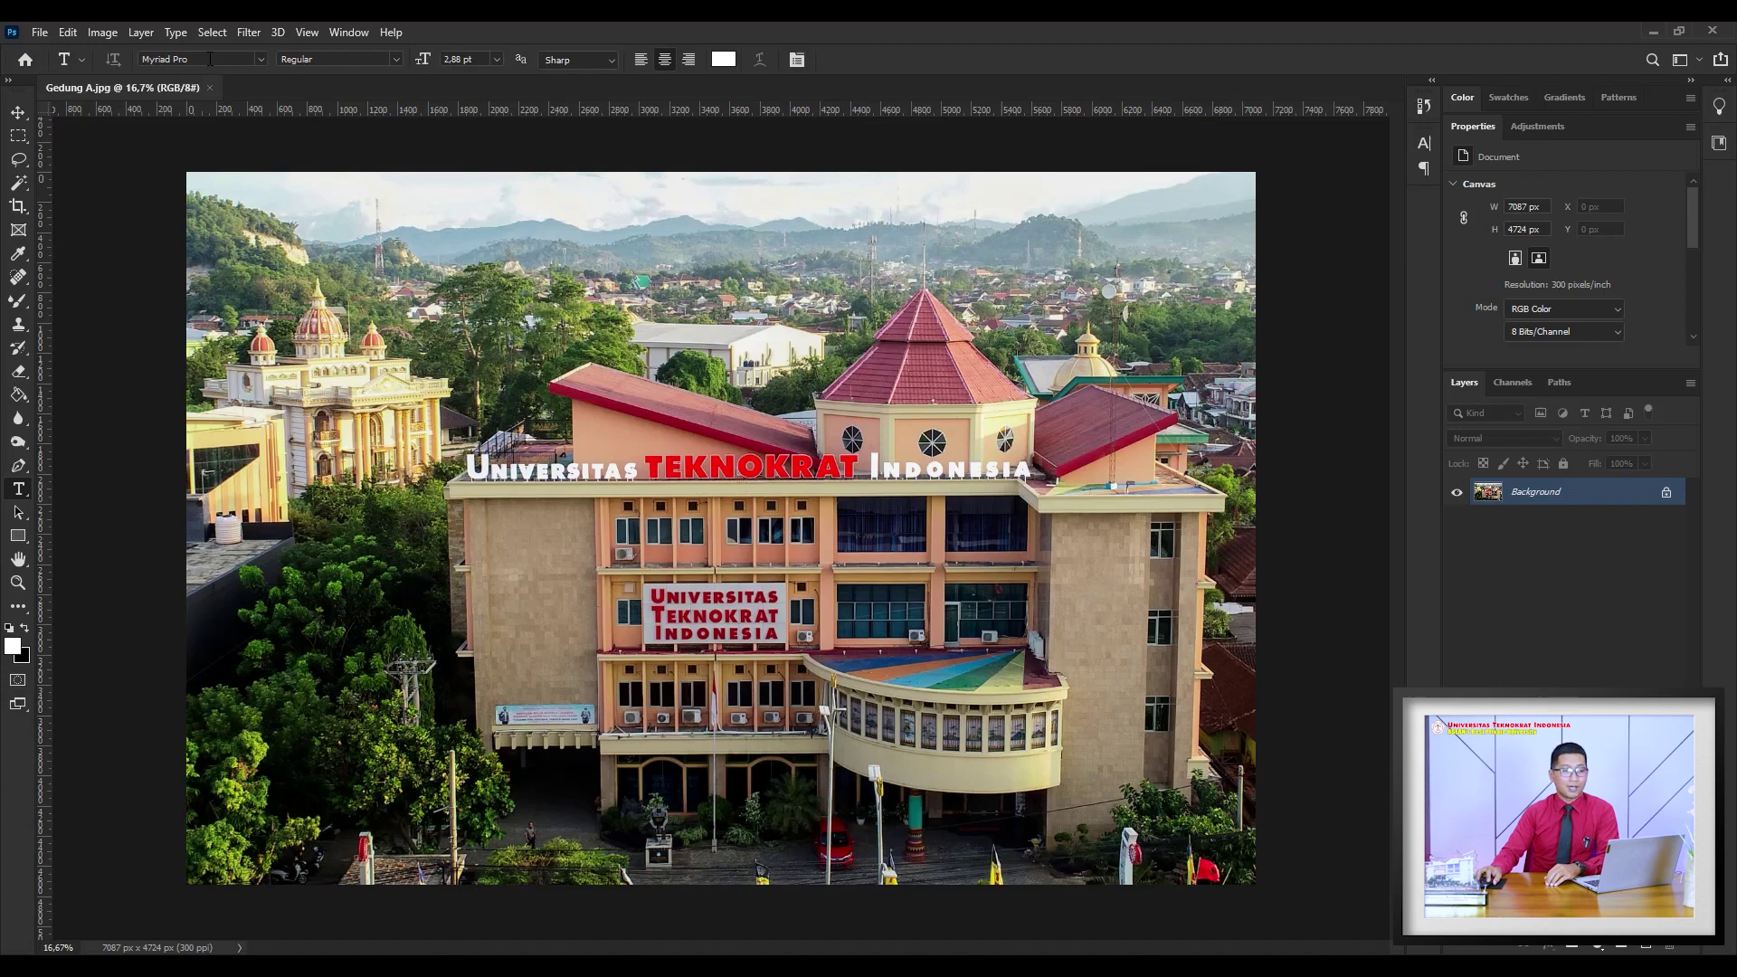
{"action": "left_click", "coordinate": [261, 60]}
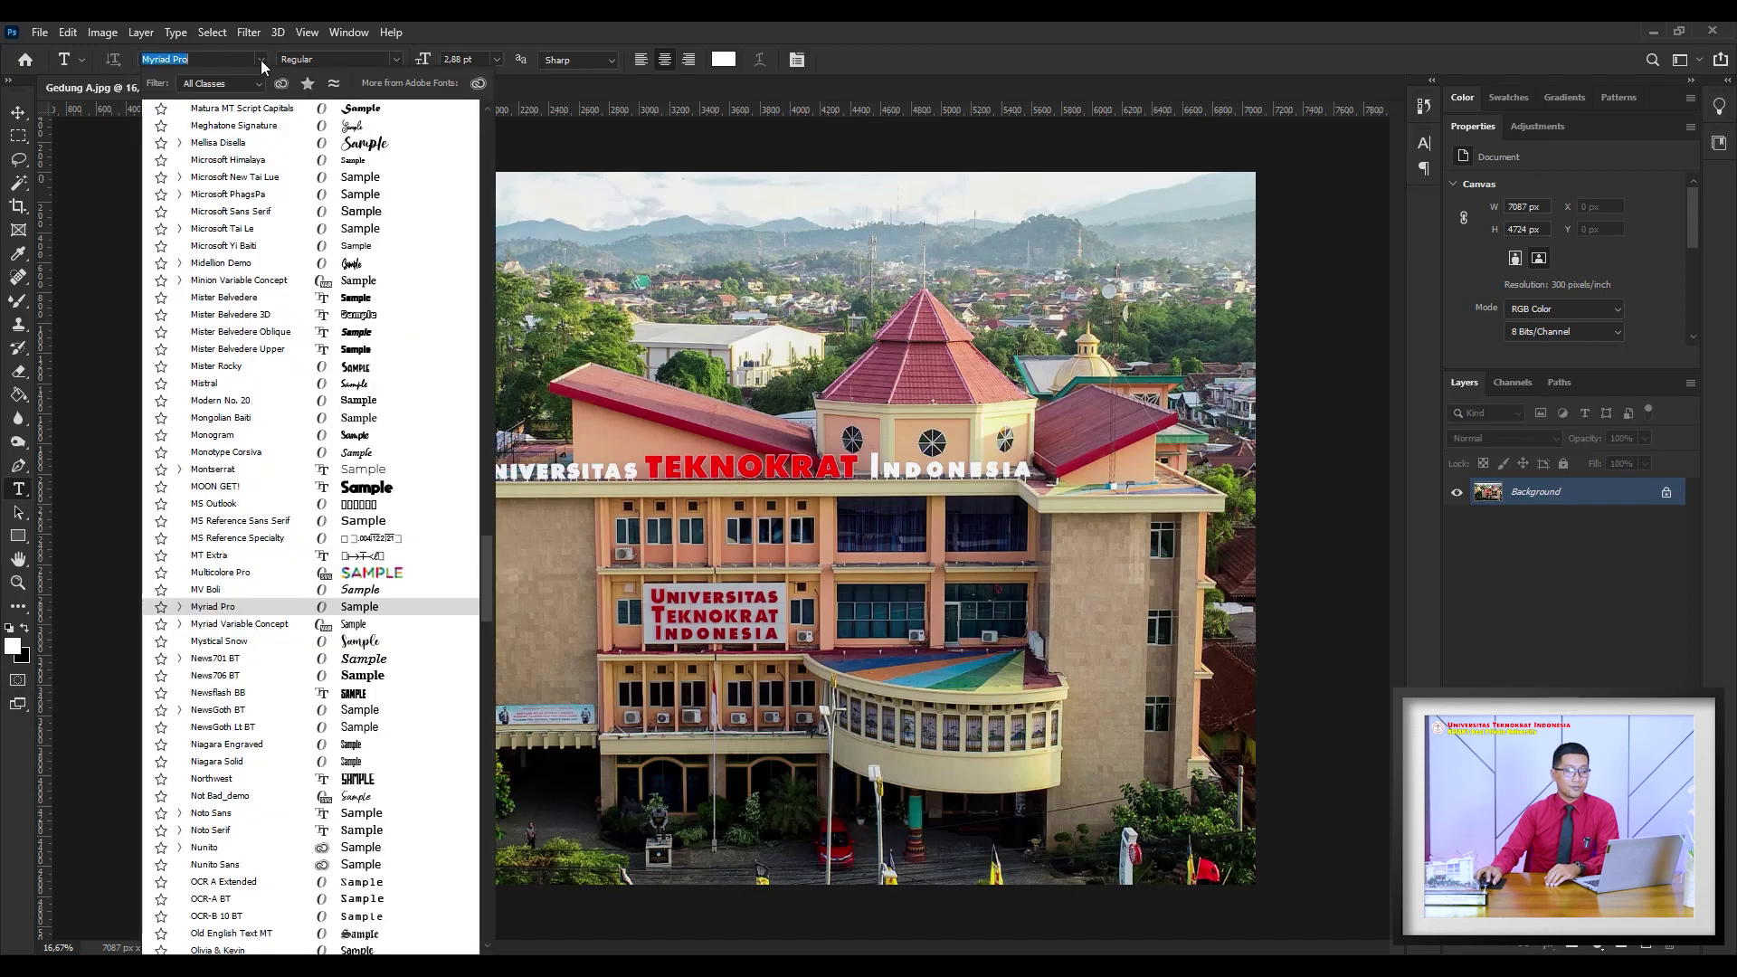
{"action": "left_click", "coordinate": [18, 203]}
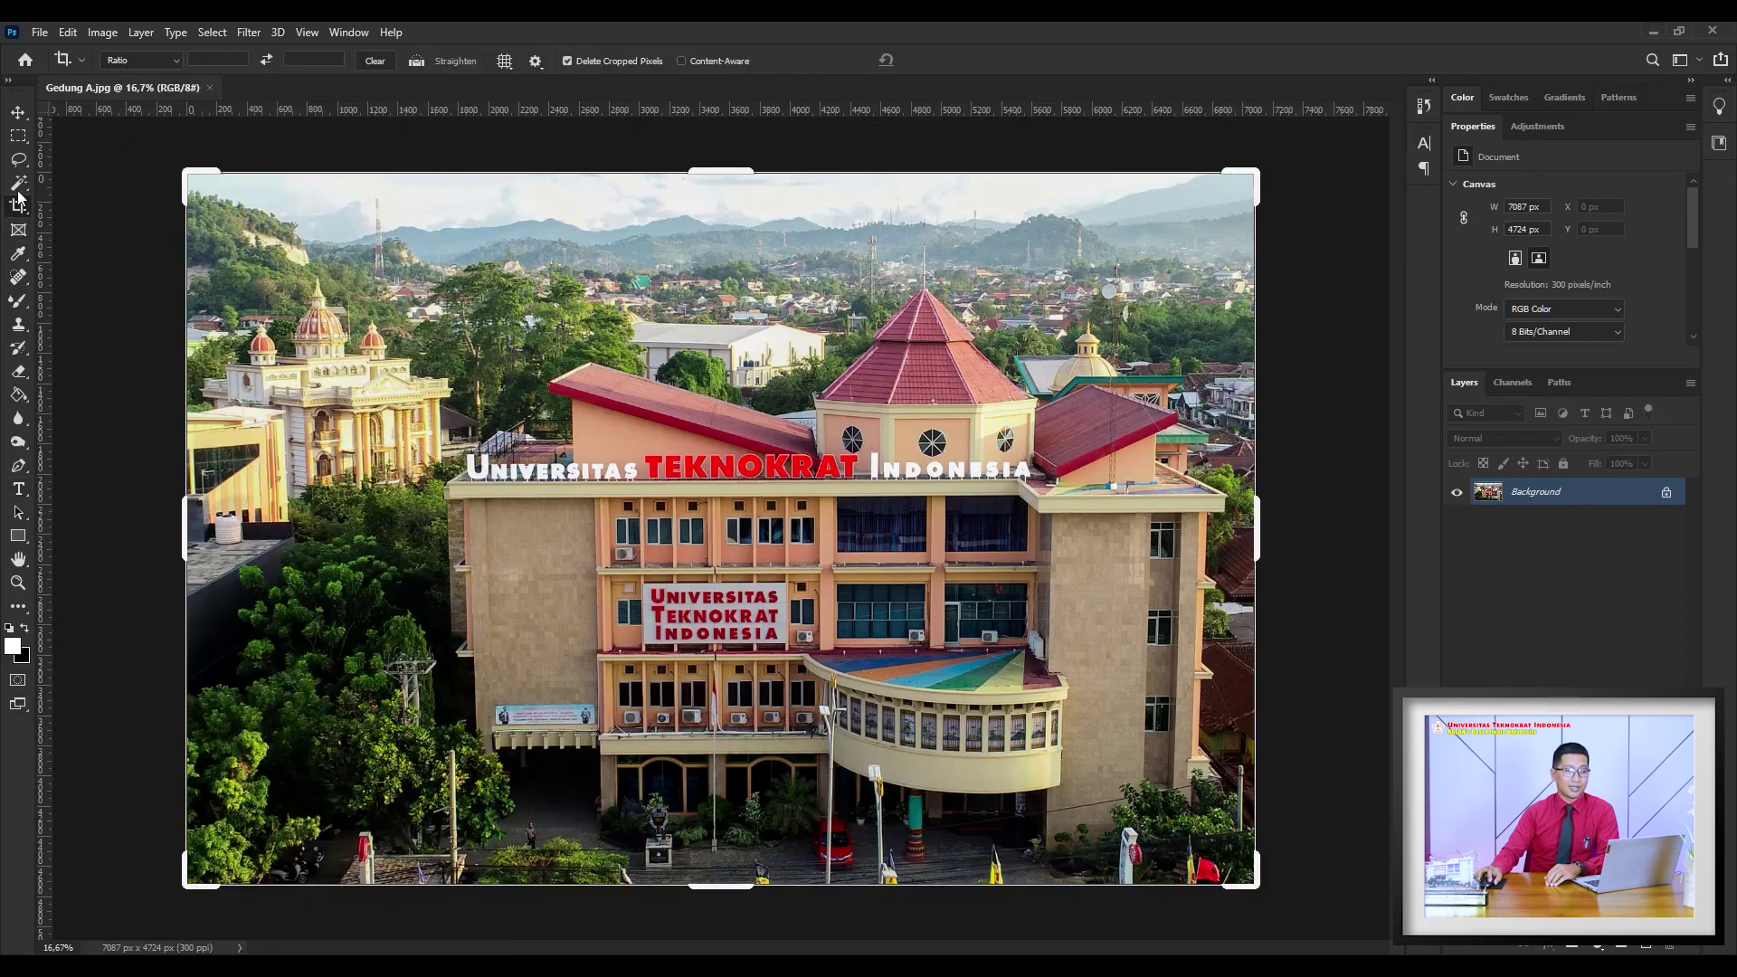
{"action": "left_click", "coordinate": [18, 114]}
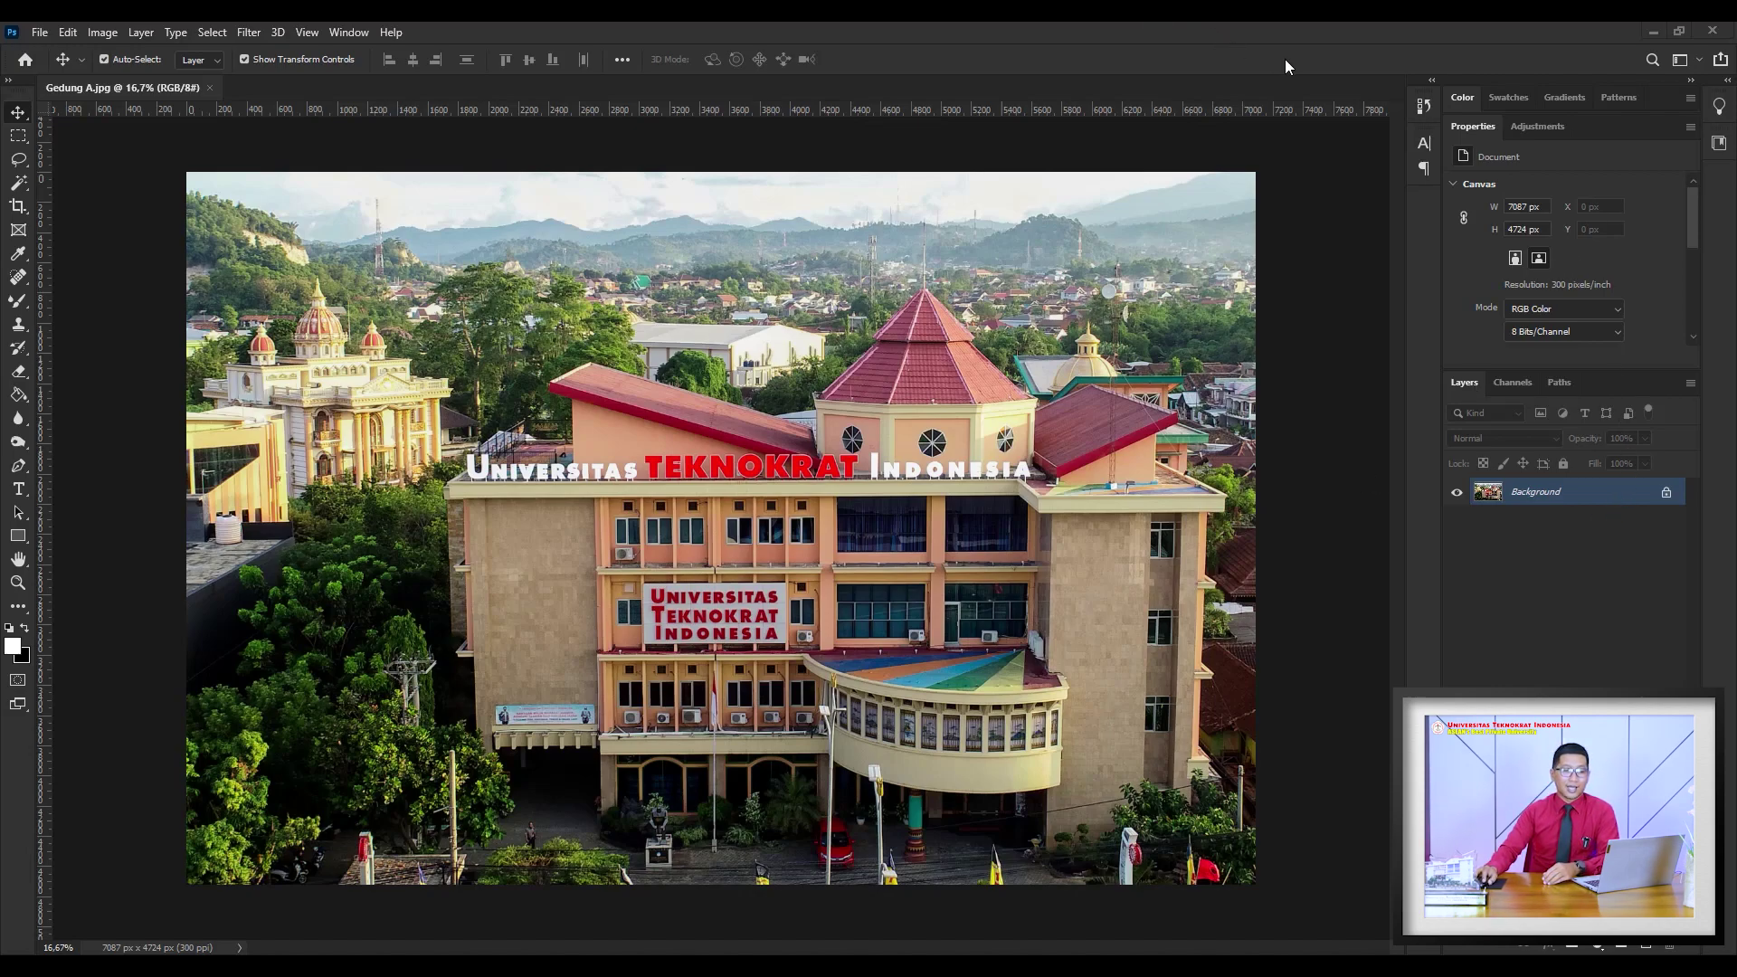
{"action": "mouse_move", "coordinate": [1283, 62]}
{"action": "left_mouse_down"}
{"action": "mouse_move", "coordinate": [1442, 44]}
{"action": "mouse_move", "coordinate": [1577, 73]}
{"action": "left_mouse_up"}
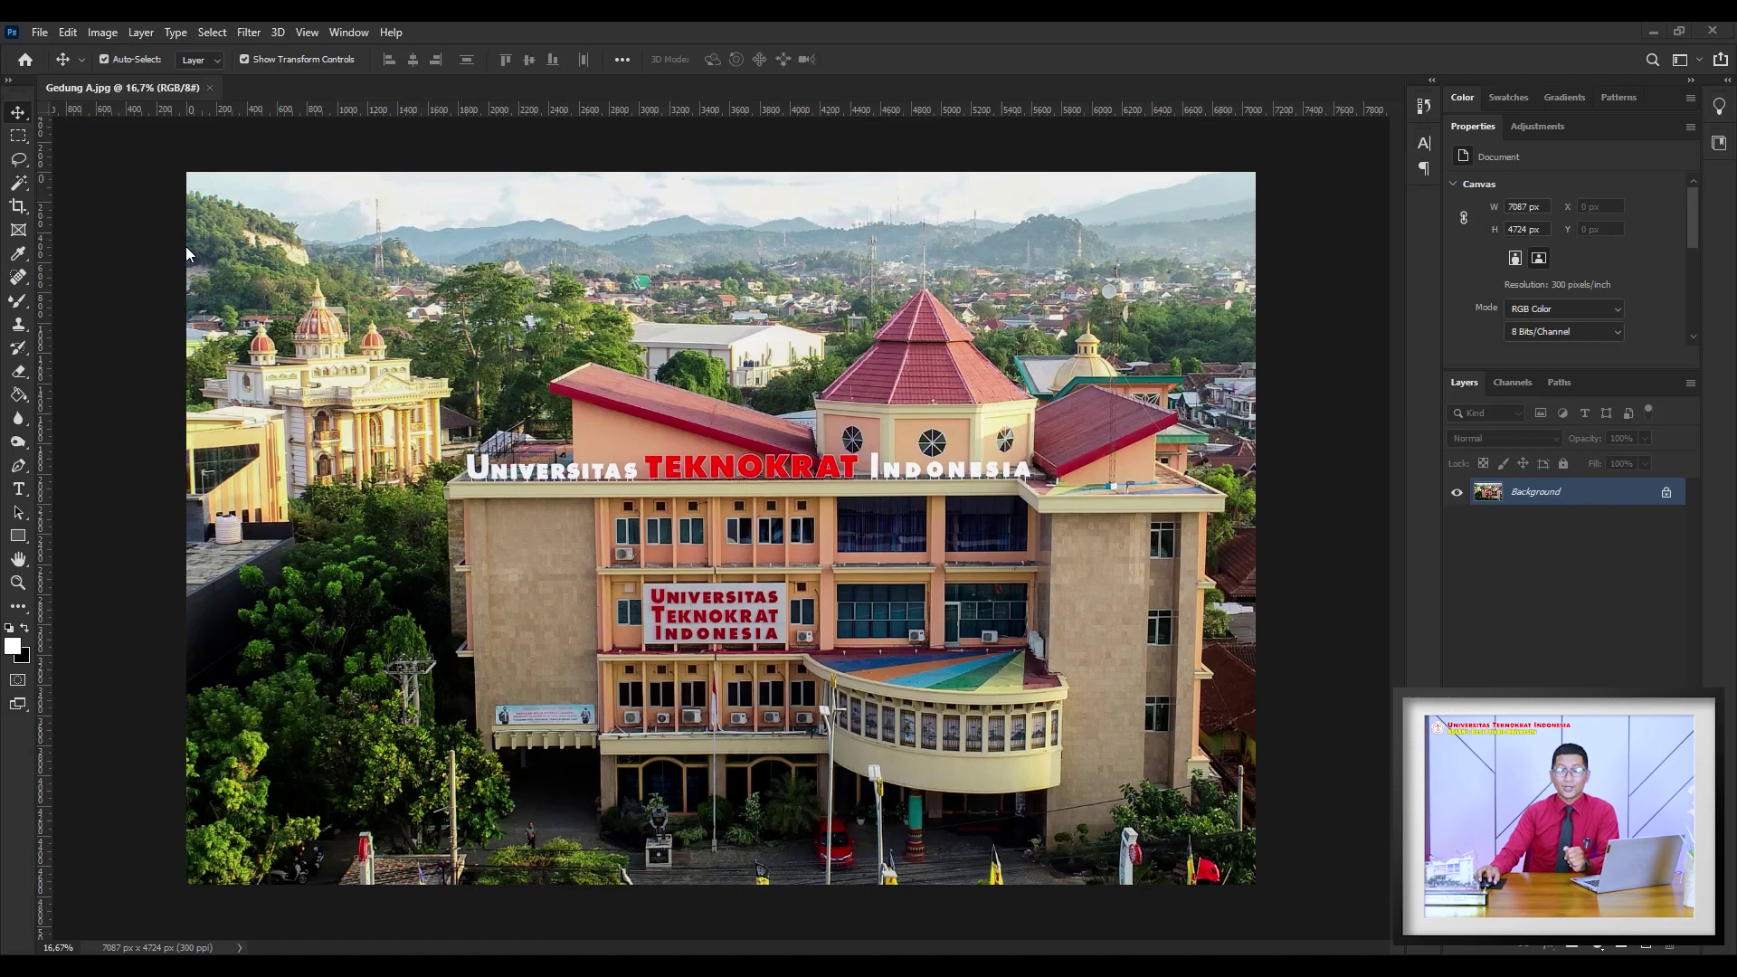
Create a new A4 document (210x297 mm, RGB, 300 ppi) from the Recent presets
{"action": "left_click", "coordinate": [39, 33]}
{"action": "left_click", "coordinate": [51, 50]}
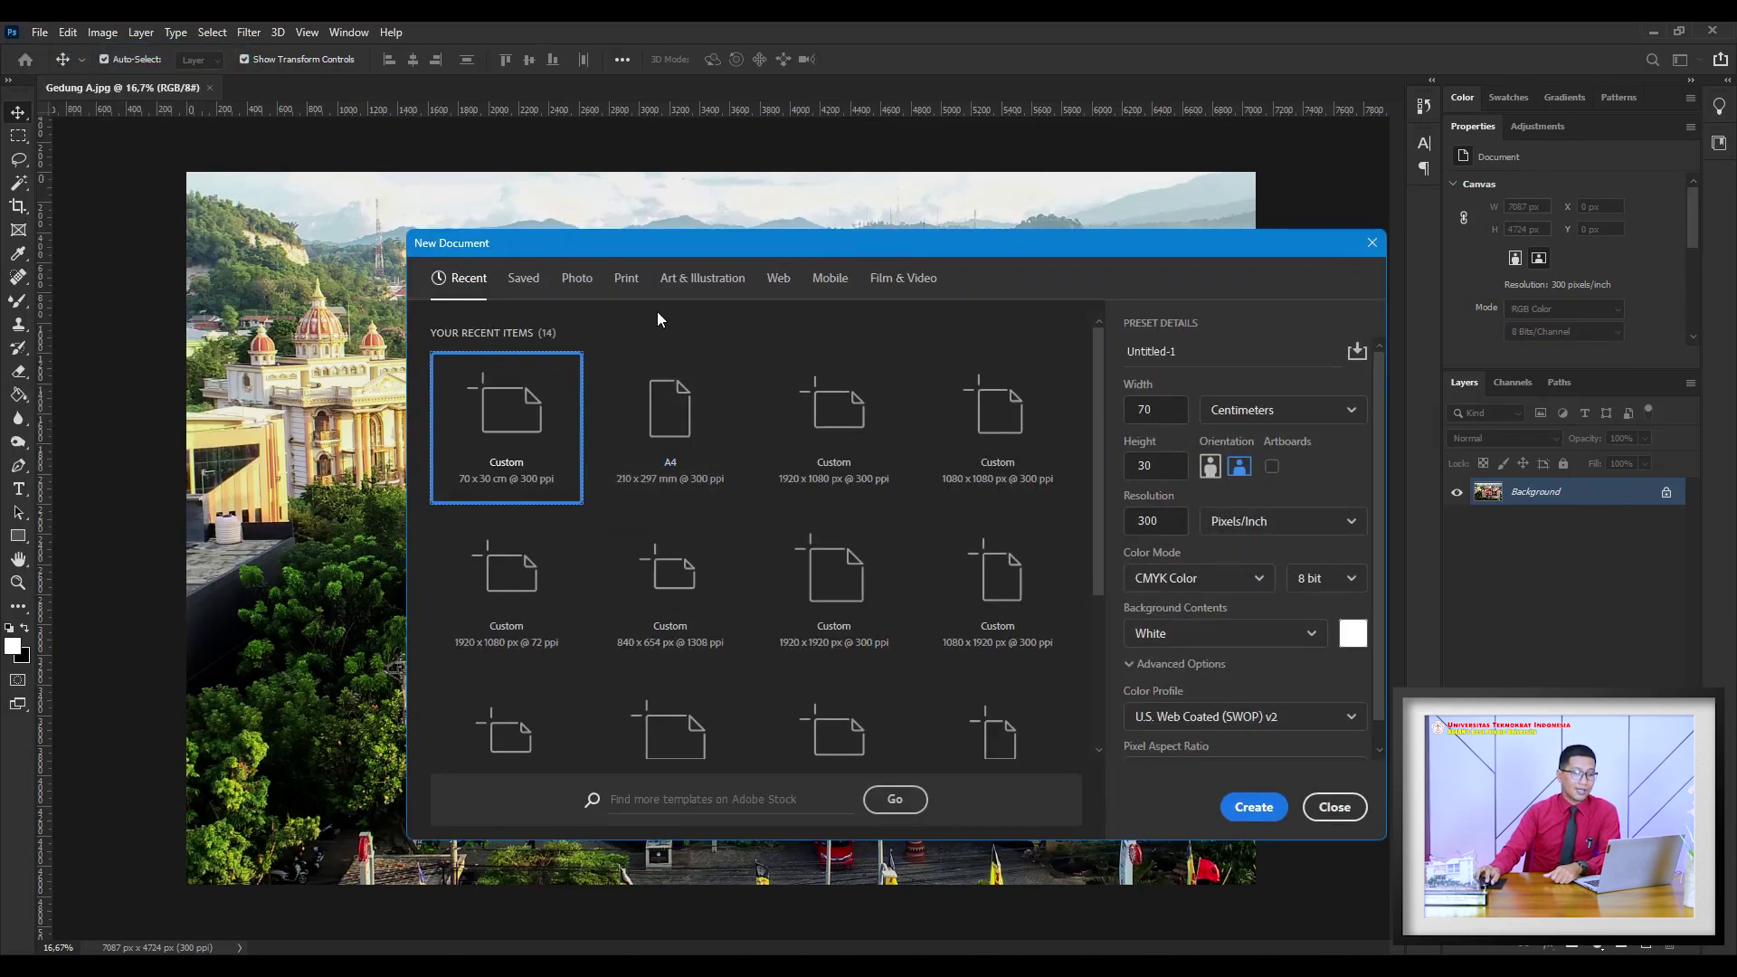
{"action": "left_click", "coordinate": [680, 282]}
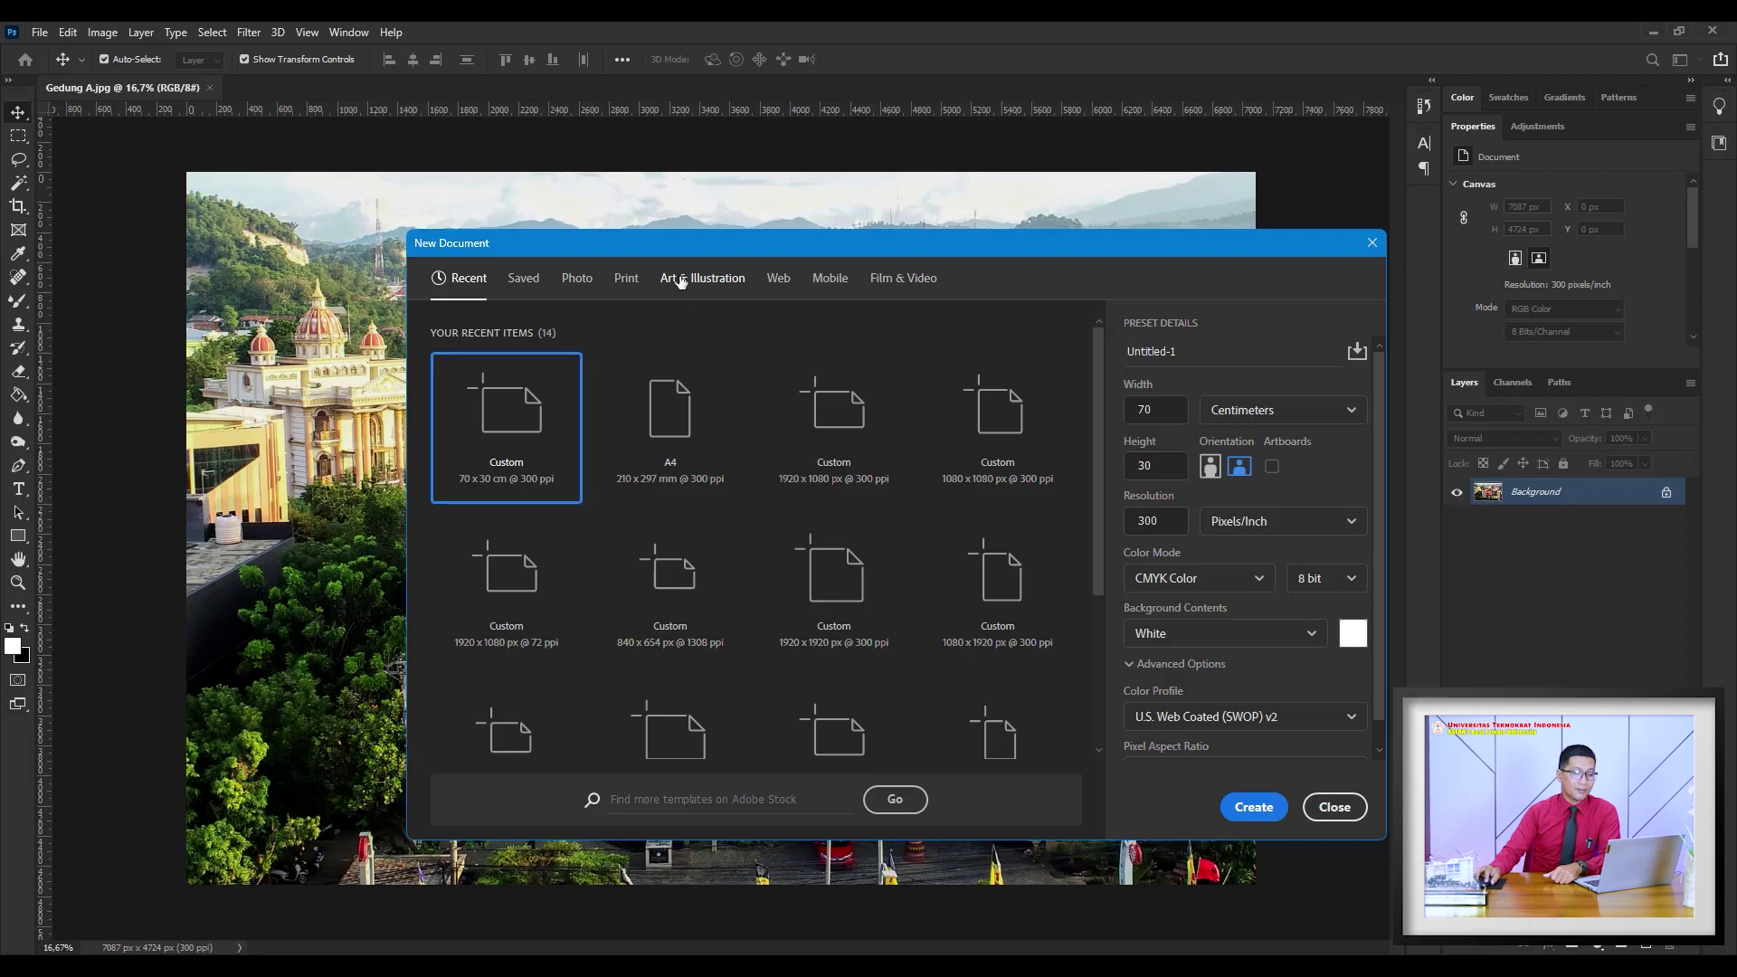
{"action": "left_click", "coordinate": [579, 278]}
{"action": "left_click", "coordinate": [529, 282]}
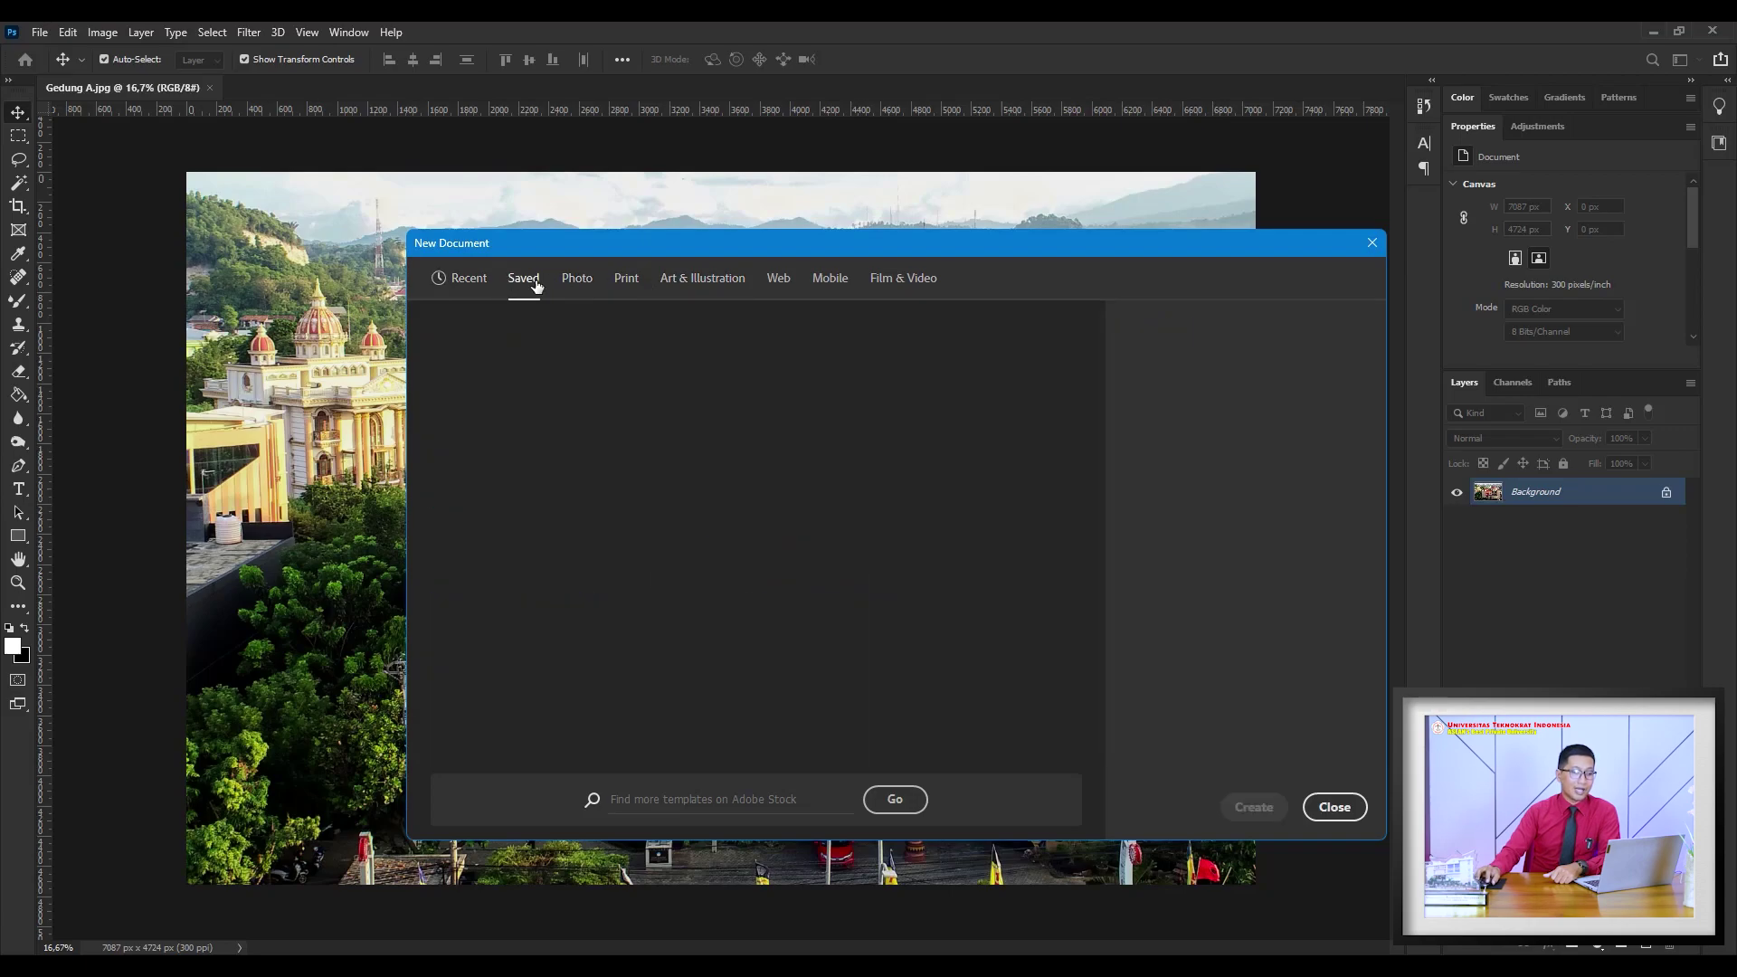
{"action": "left_click", "coordinate": [470, 281]}
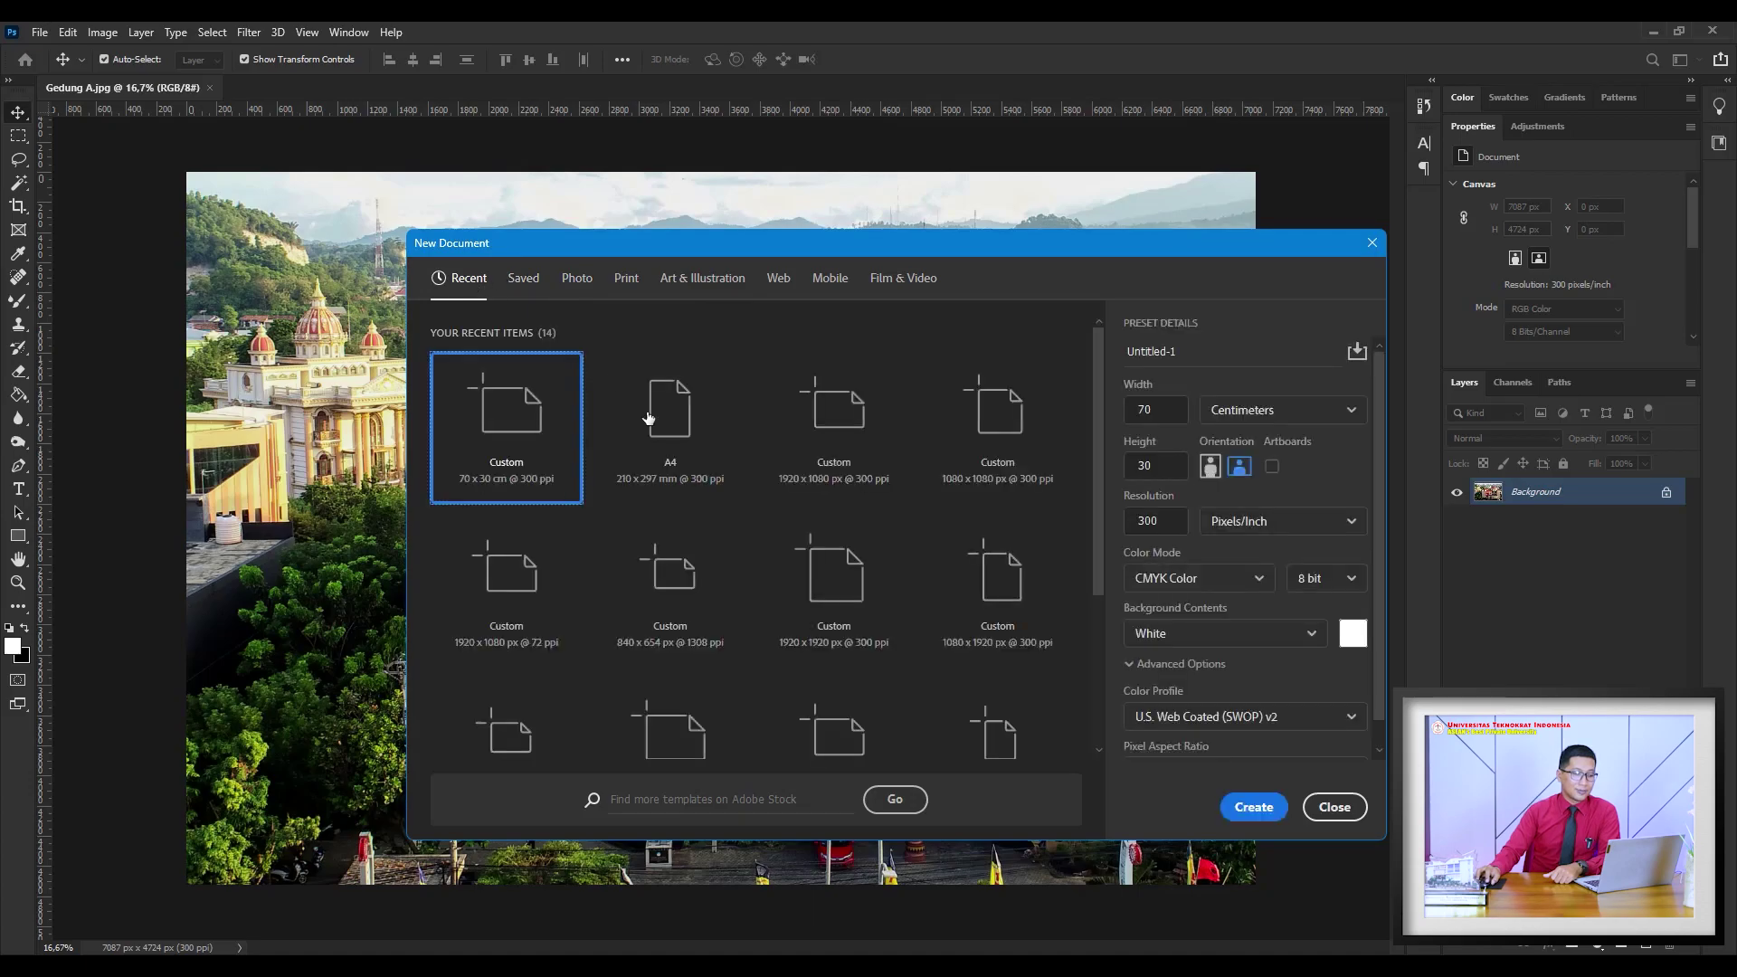
{"action": "left_click", "coordinate": [695, 433]}
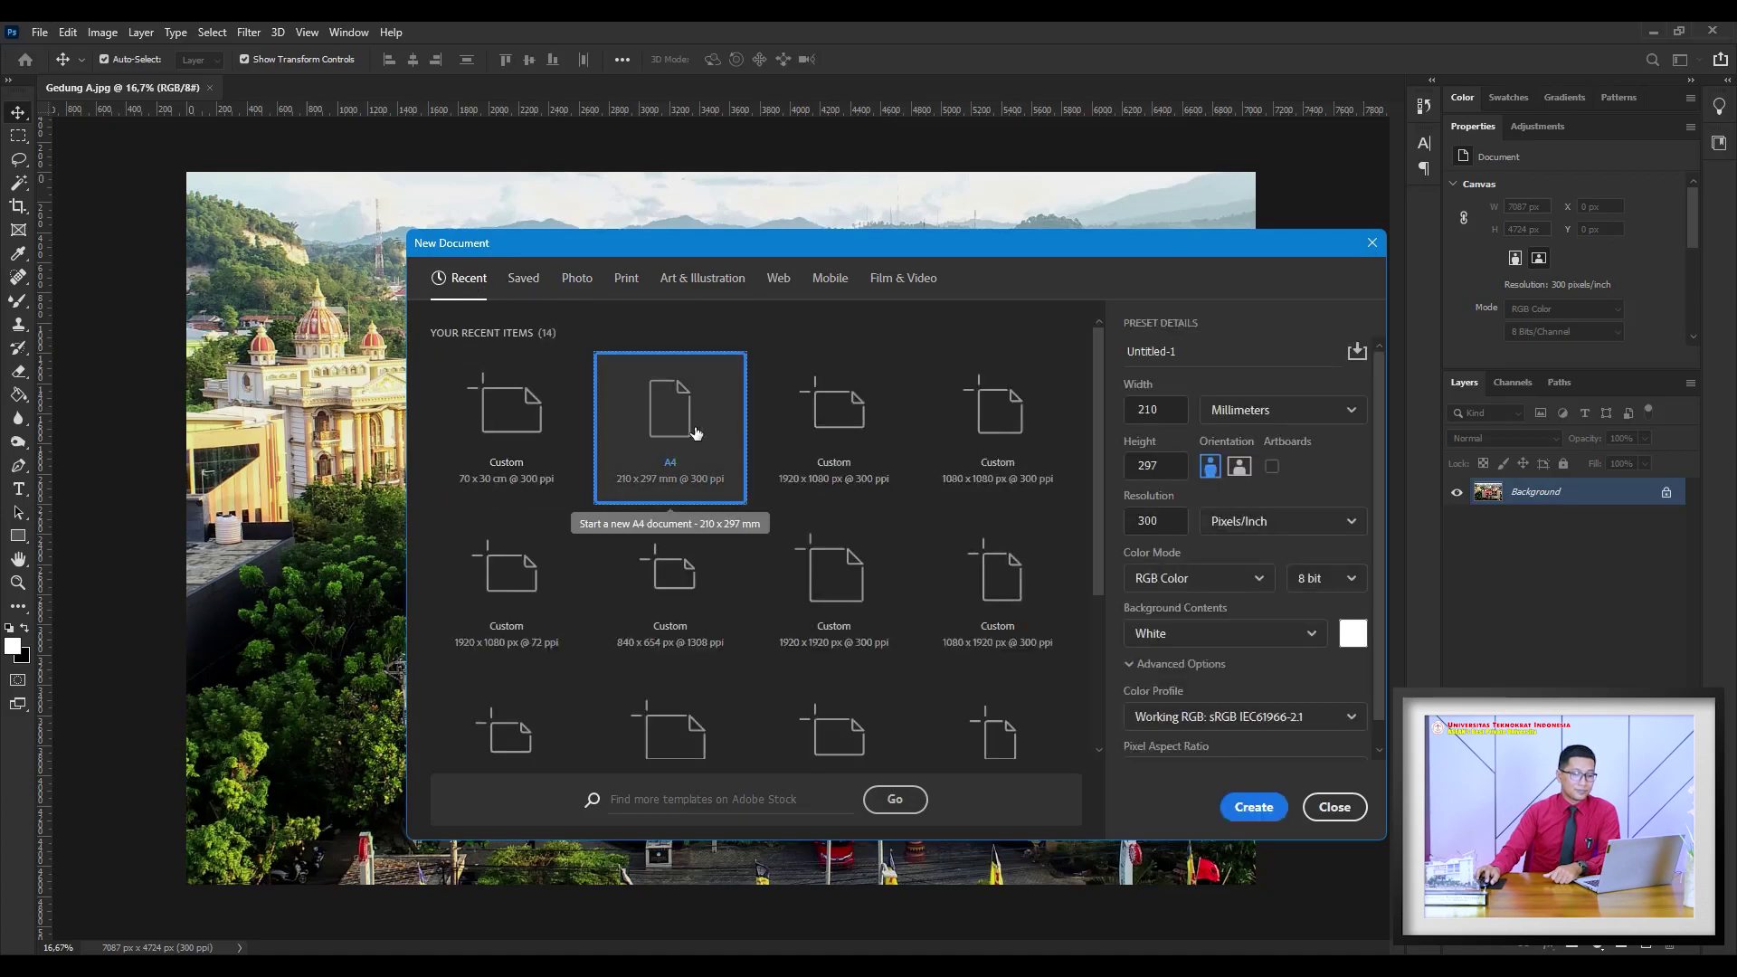
{"action": "left_click", "coordinate": [1254, 808]}
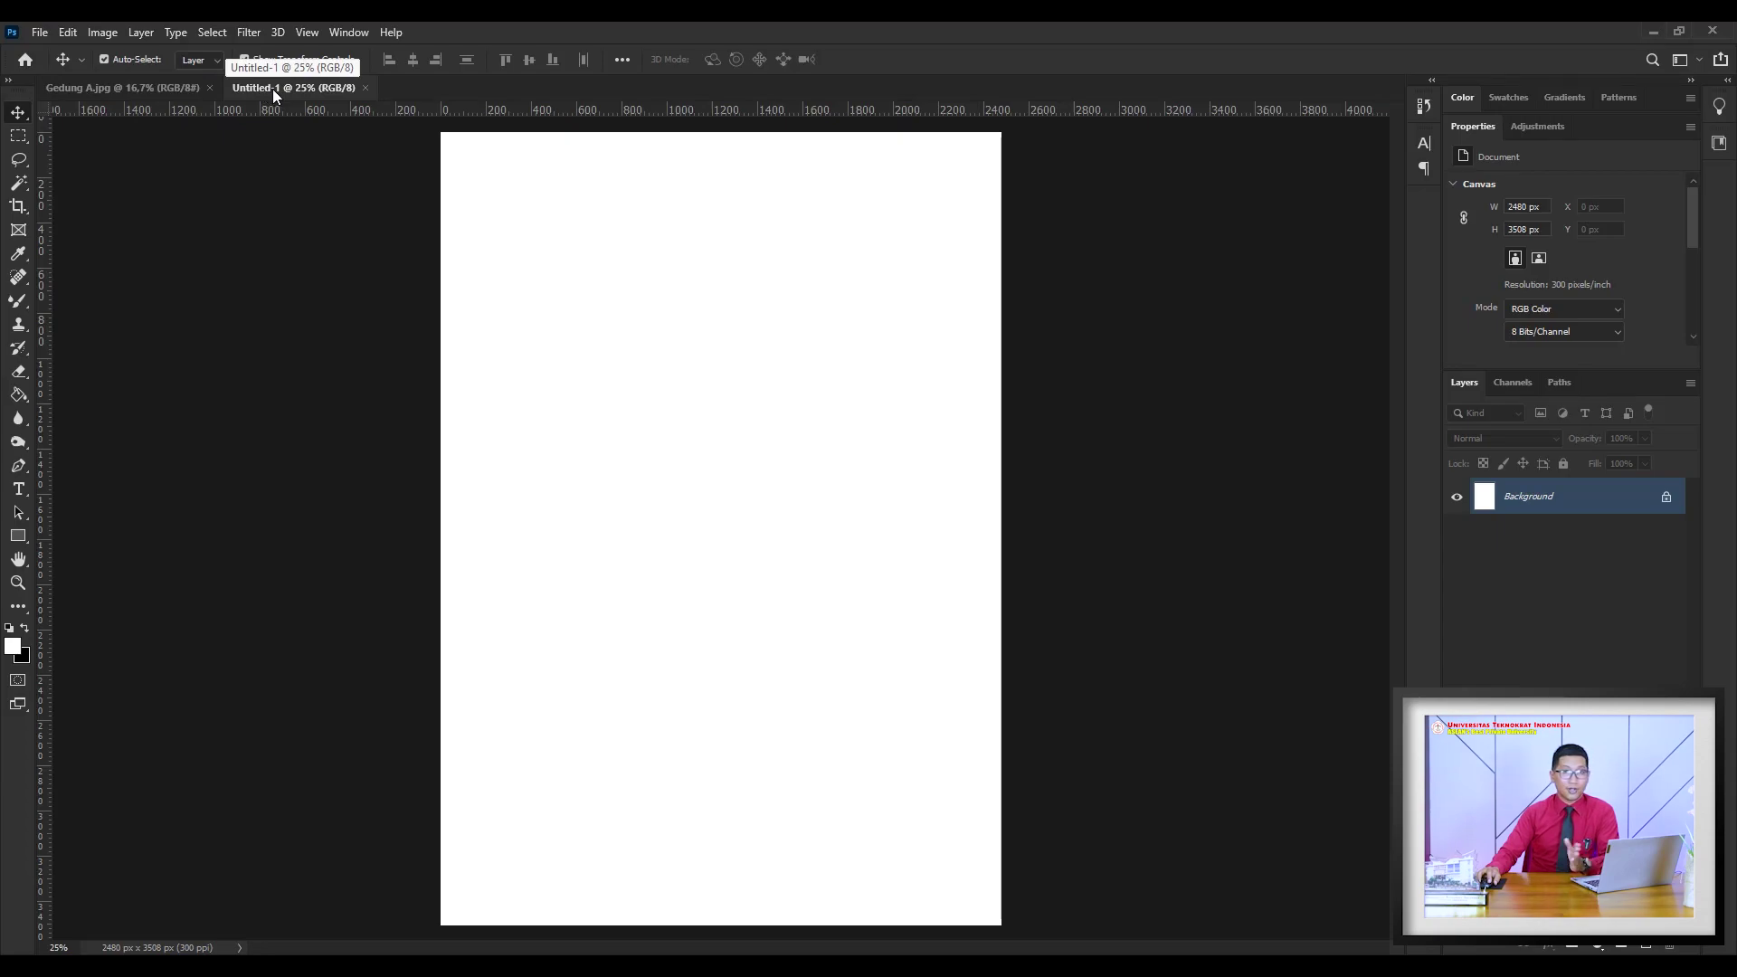
{"action": "left_click", "coordinate": [94, 88]}
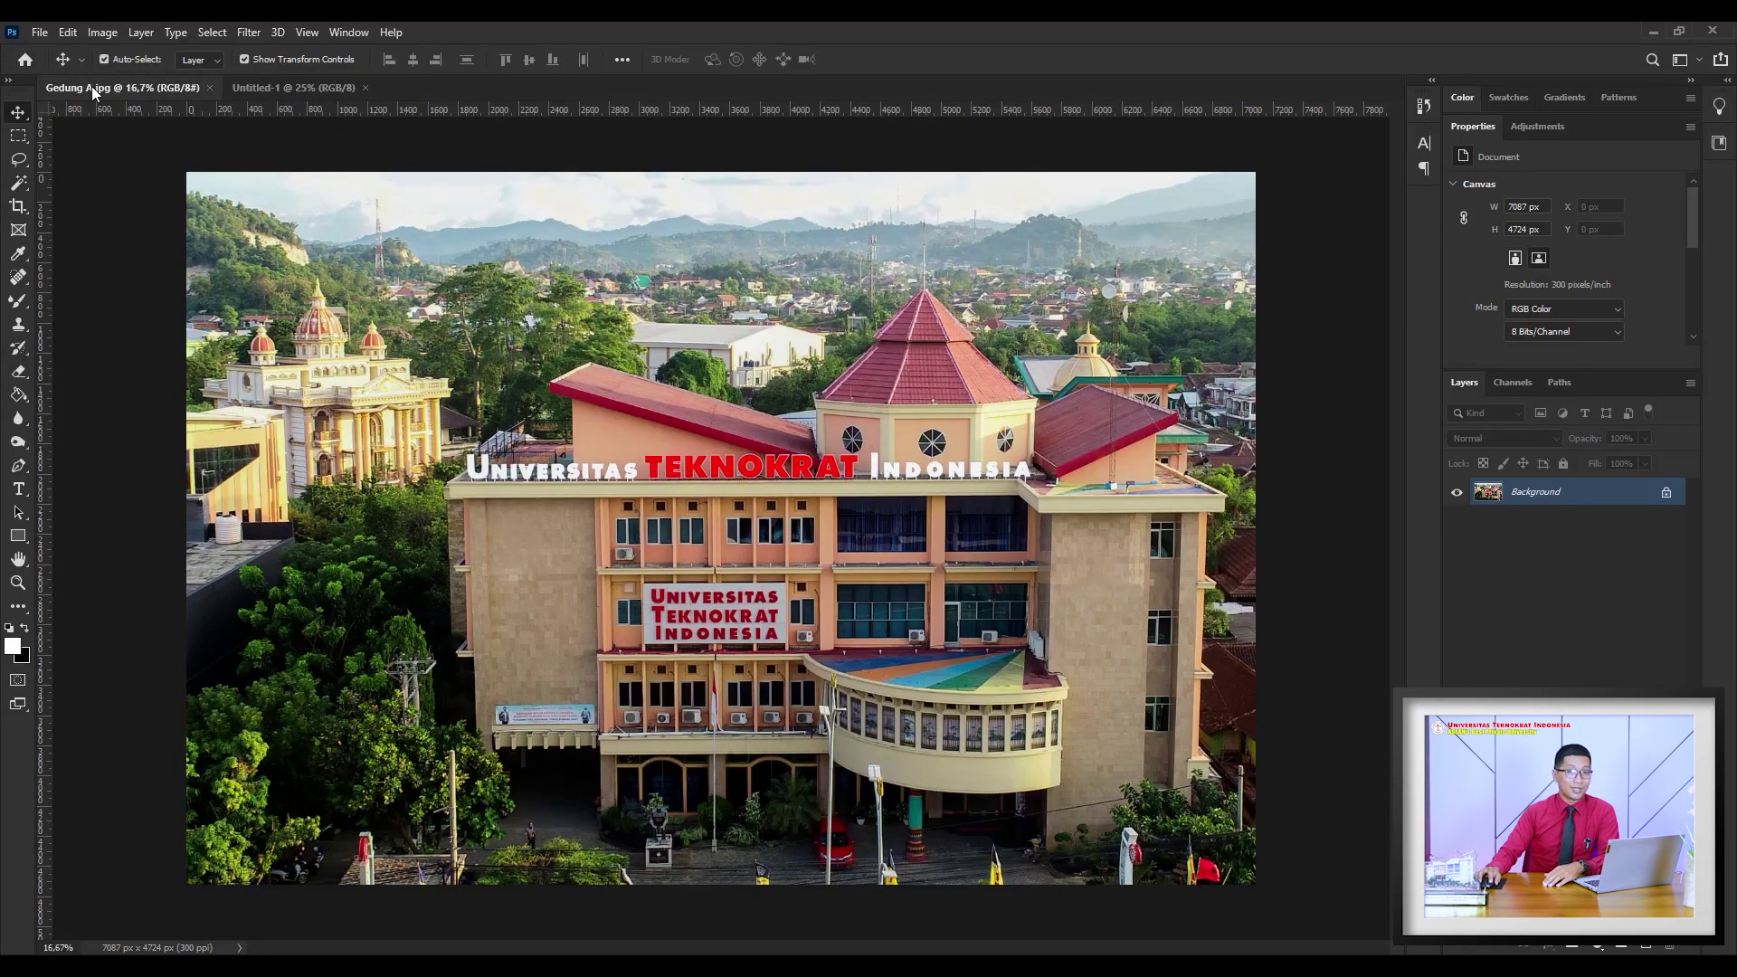
{"action": "left_click", "coordinate": [265, 87]}
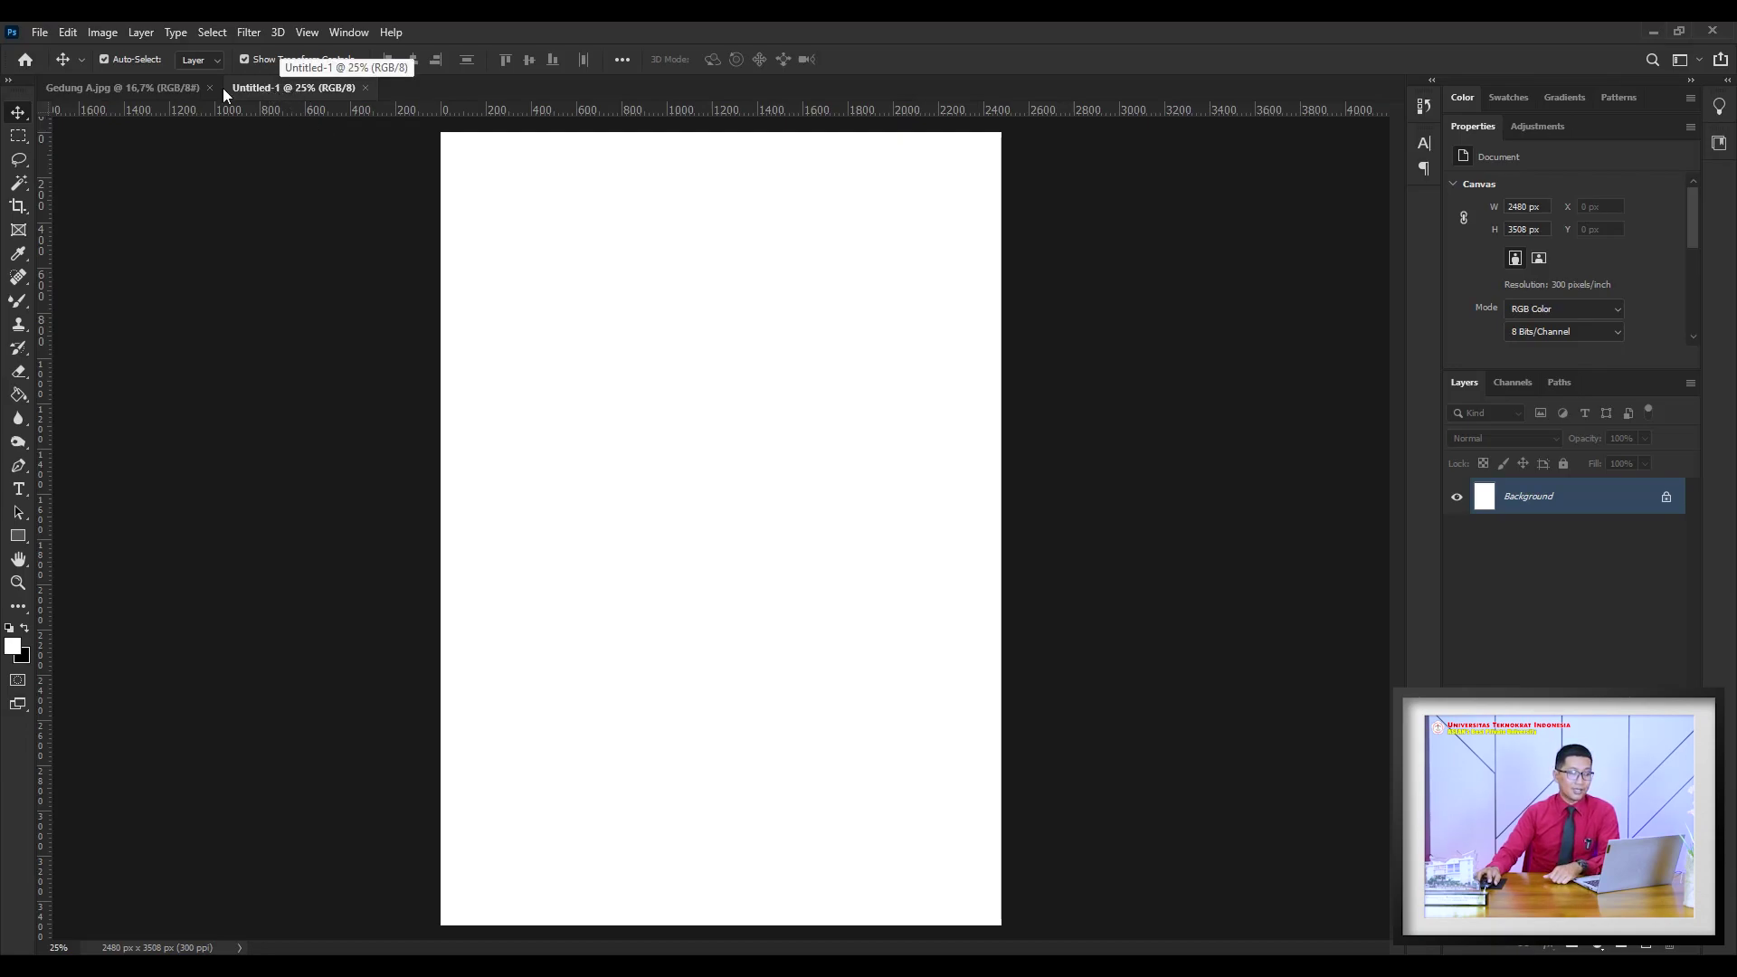
Float the Untitled-1 and Gedung A.jpg tabs as separate windows placed side by side
{"action": "left_click_drag", "start_coordinate": [271, 89], "coordinate": [442, 160]}
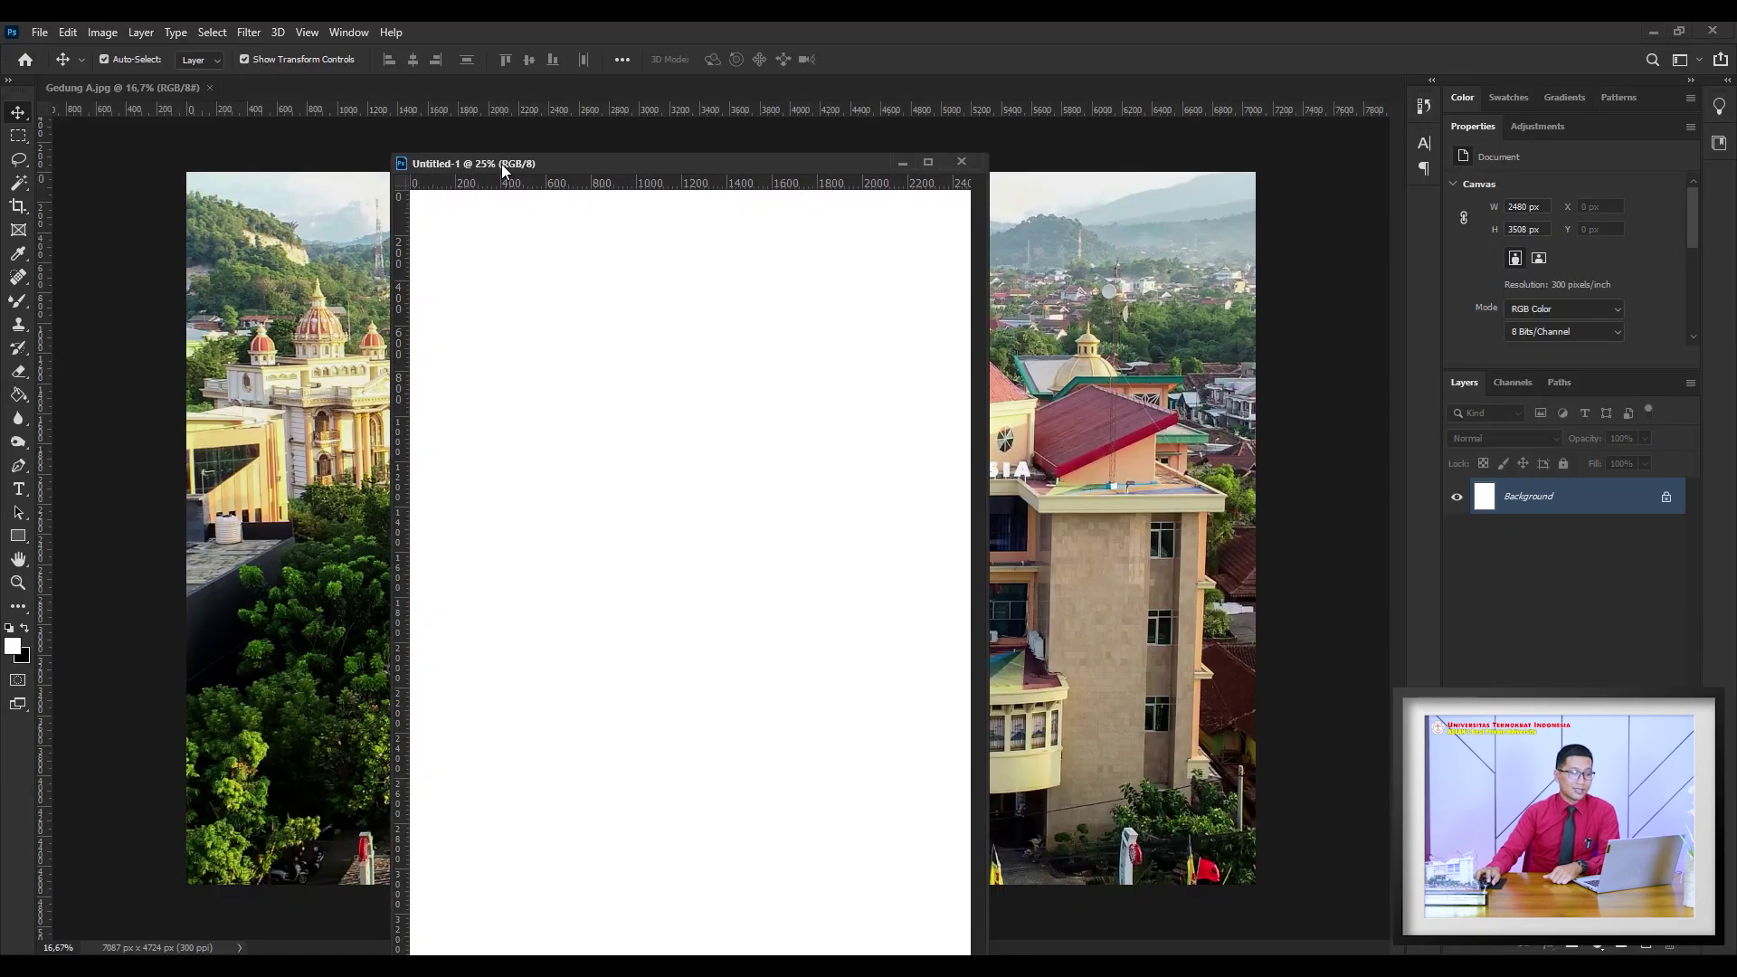
{"action": "mouse_move", "coordinate": [489, 154]}
{"action": "left_mouse_down"}
{"action": "mouse_move", "coordinate": [780, 170]}
{"action": "mouse_move", "coordinate": [775, 156]}
{"action": "left_mouse_up"}
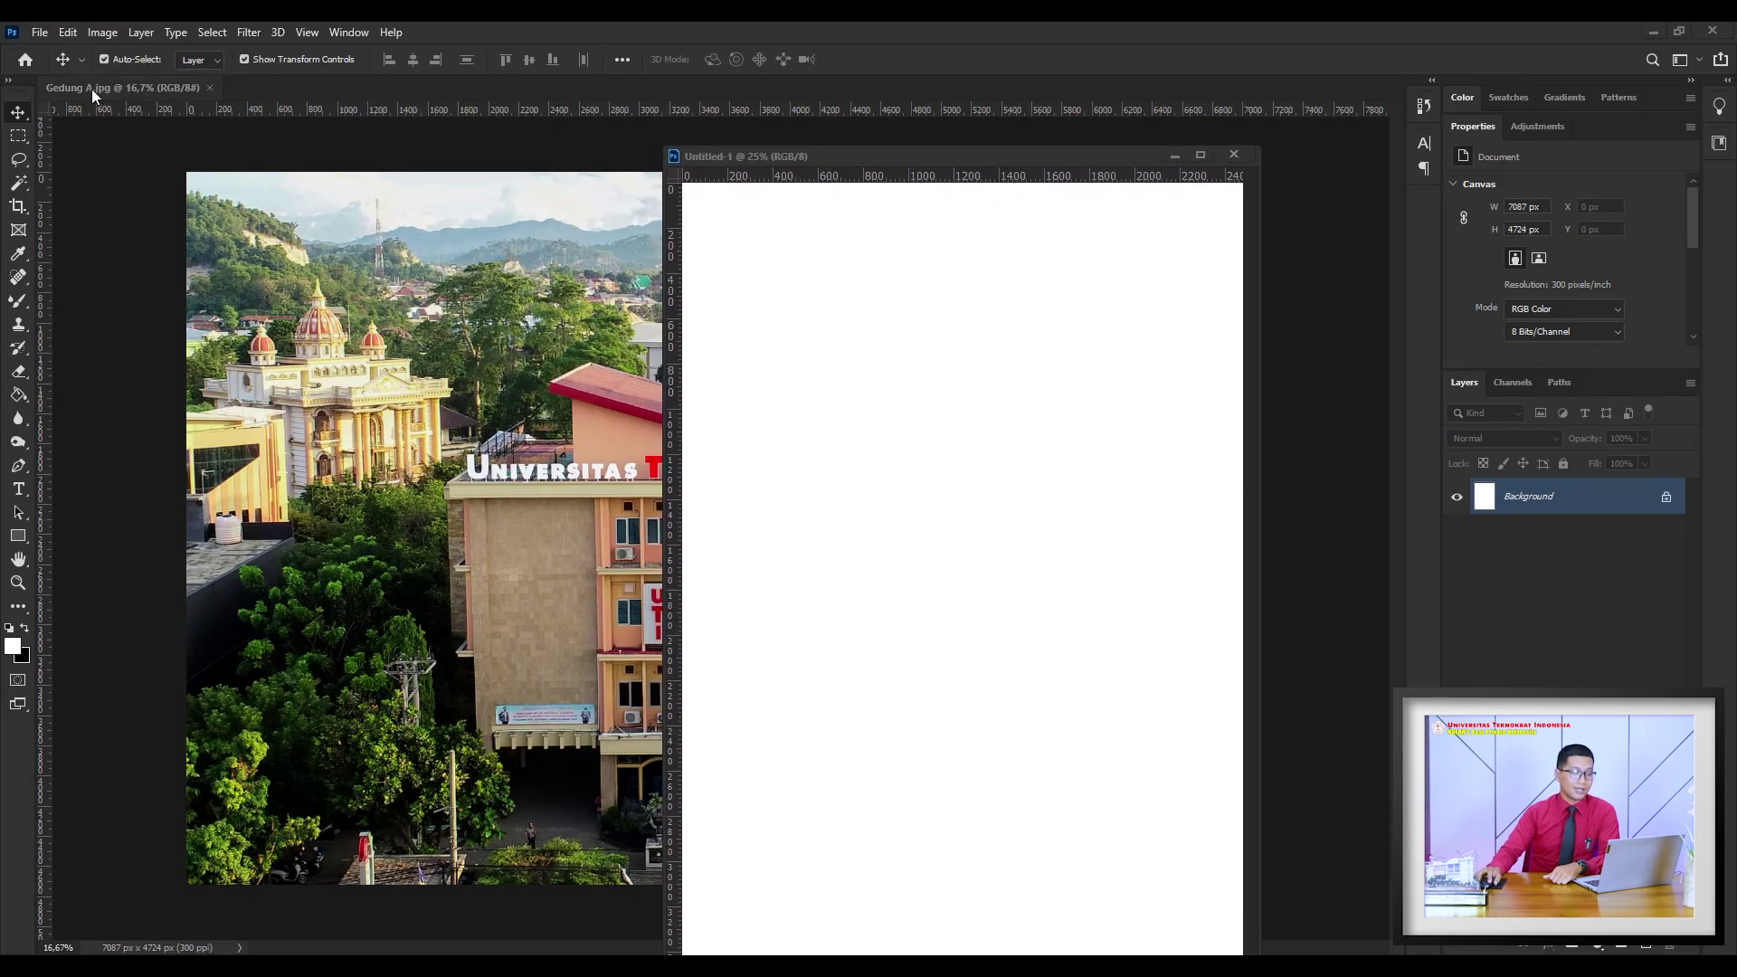
{"action": "left_click_drag", "start_coordinate": [91, 89], "coordinate": [154, 199]}
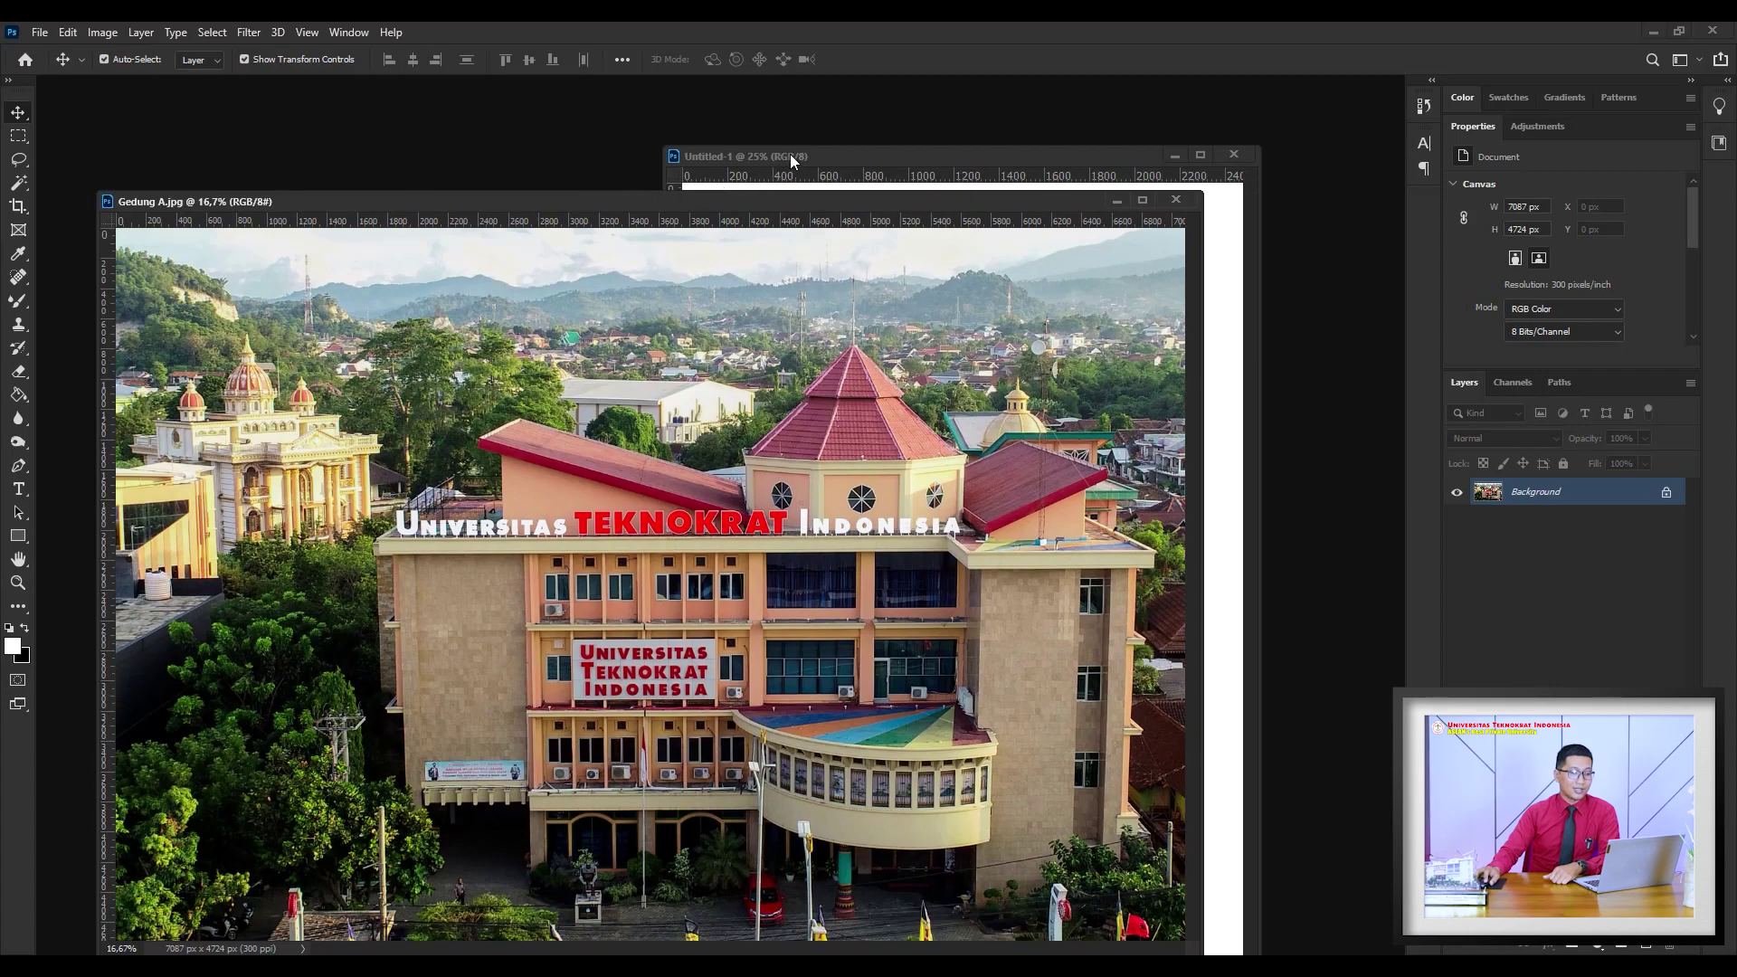
{"action": "left_click_drag", "start_coordinate": [790, 158], "coordinate": [246, 119]}
{"action": "left_click", "coordinate": [864, 204]}
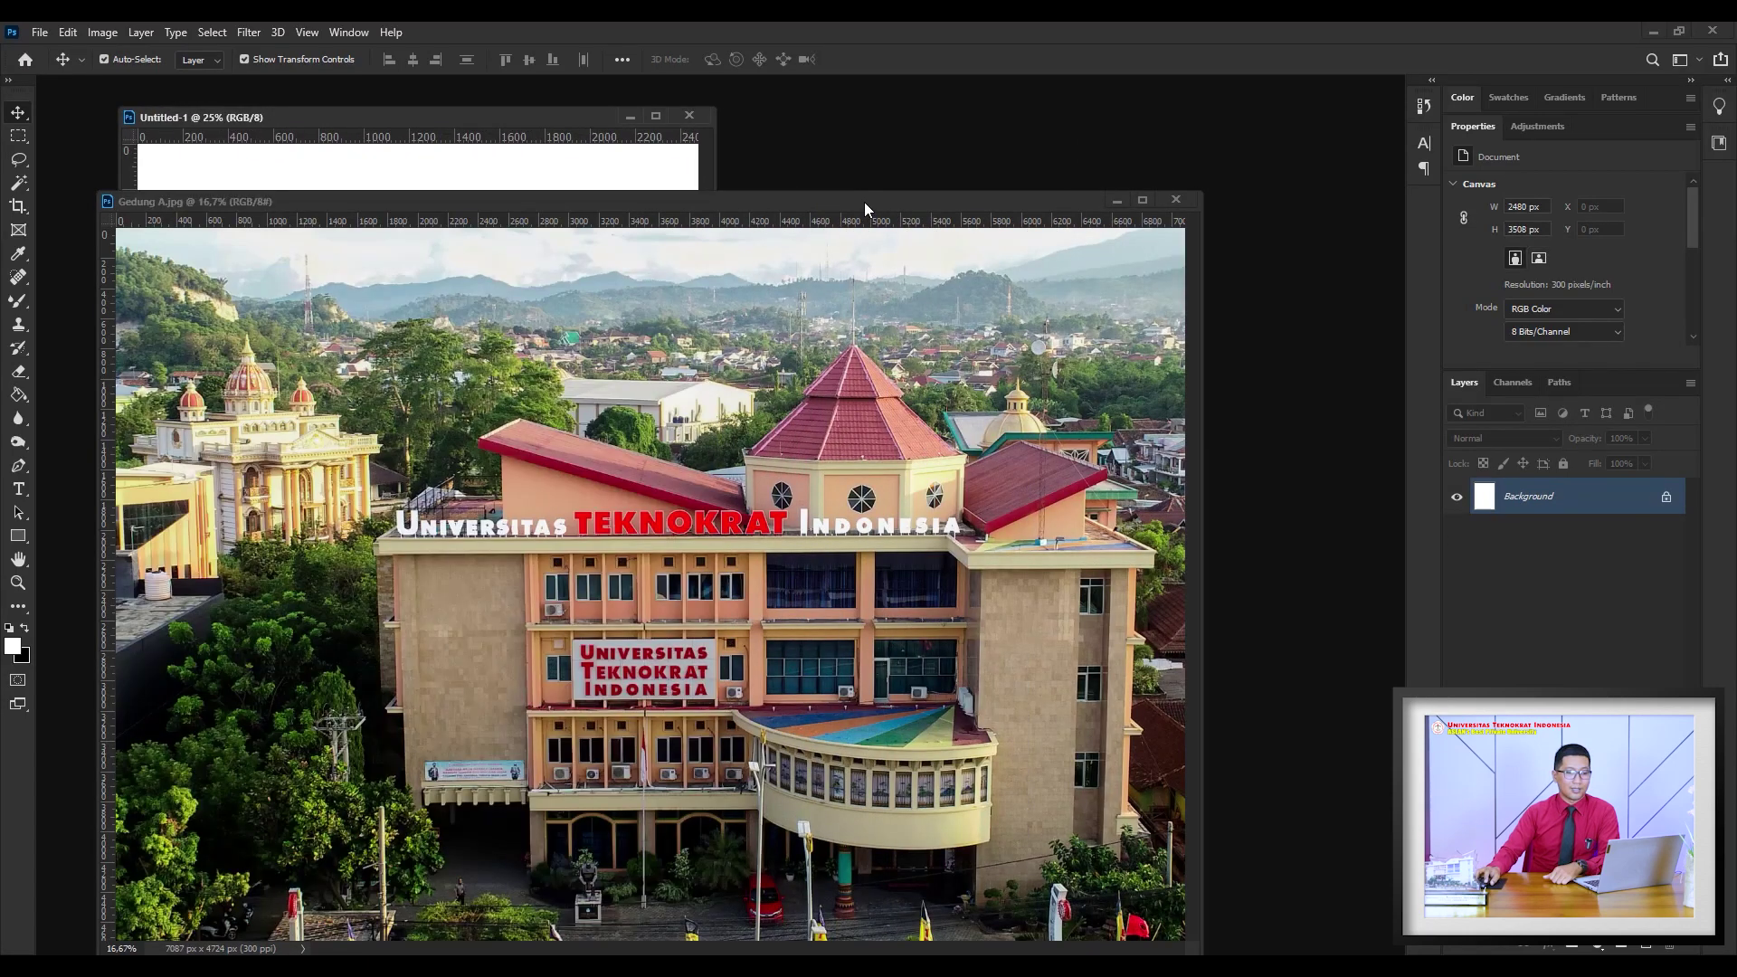
{"action": "left_click_drag", "start_coordinate": [865, 202], "coordinate": [1366, 204]}
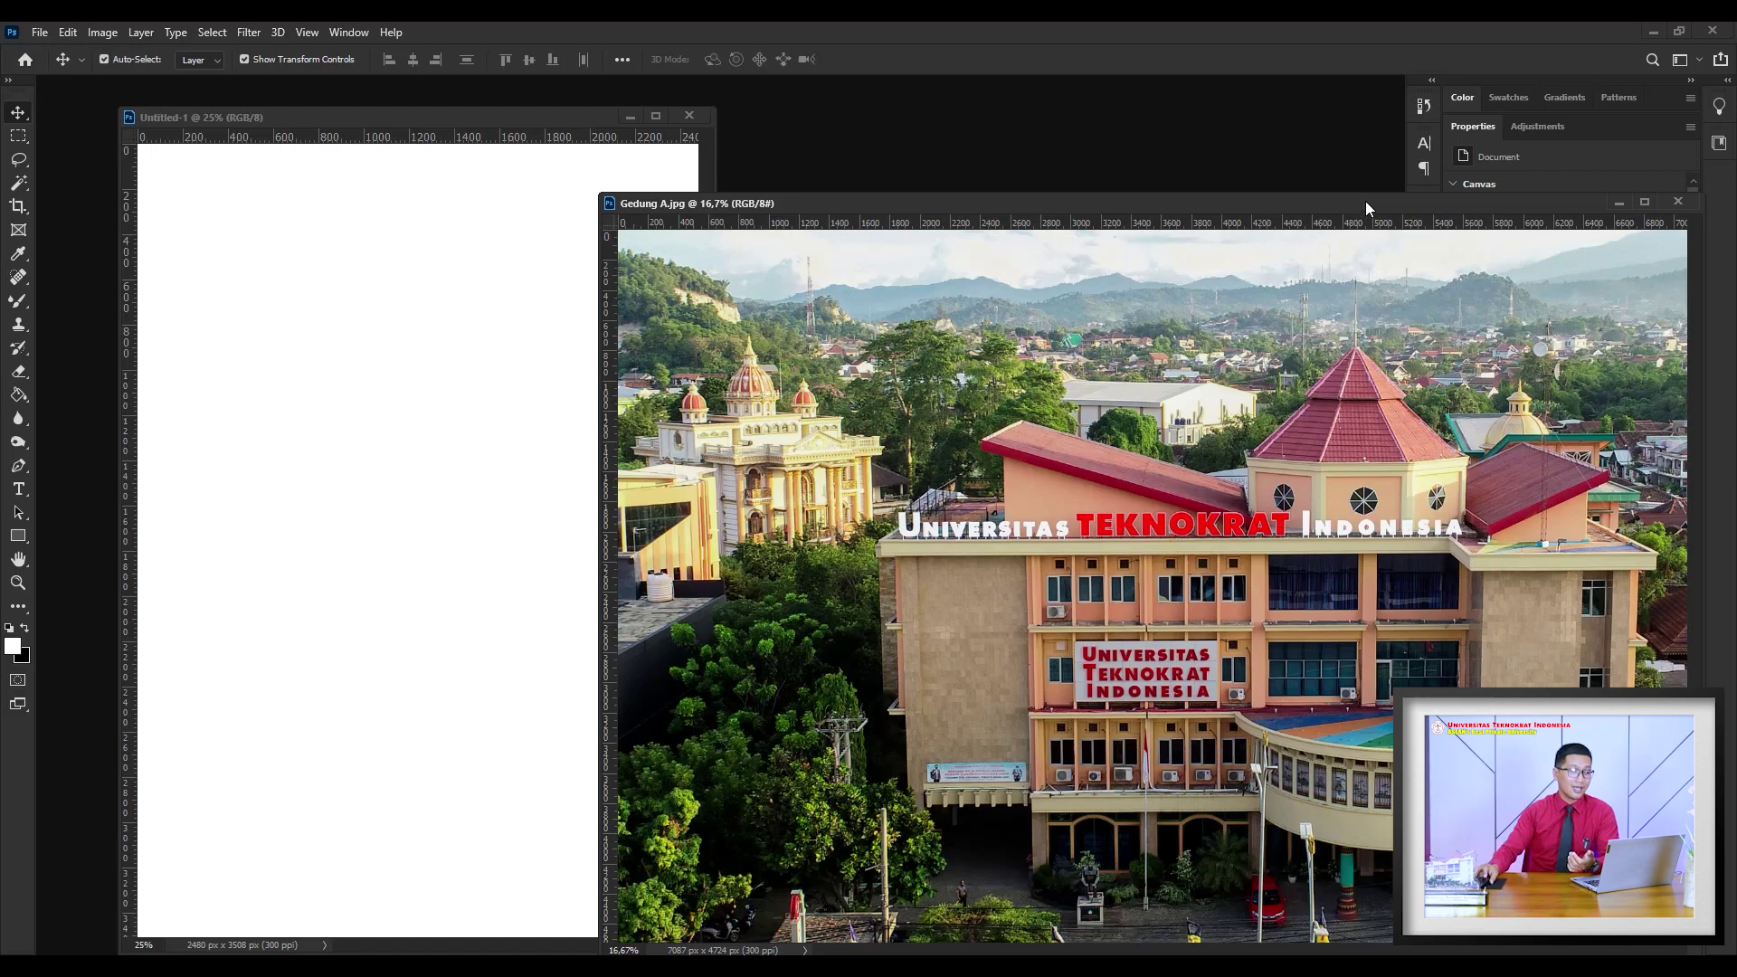
Fine-tune both window positions, then drag the campus photo onto the A4 page
{"action": "left_click_drag", "start_coordinate": [514, 117], "coordinate": [480, 106]}
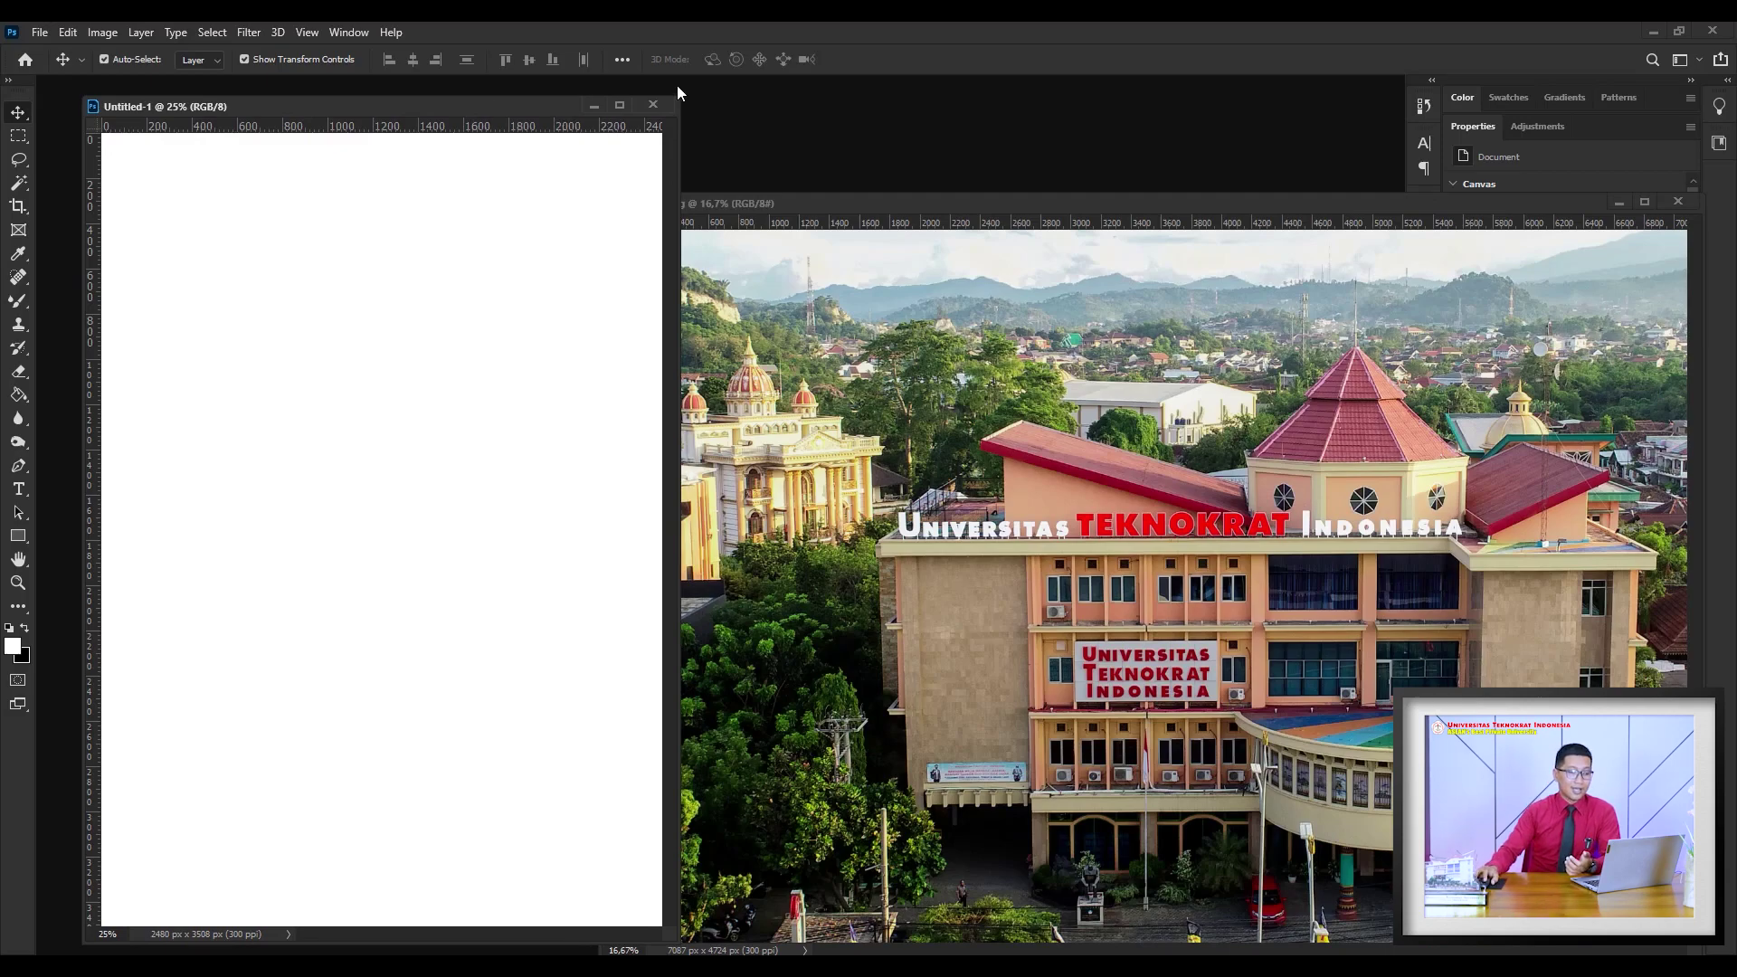
{"action": "mouse_move", "coordinate": [1012, 203]}
{"action": "left_mouse_down"}
{"action": "mouse_move", "coordinate": [1055, 219]}
{"action": "mouse_move", "coordinate": [1026, 184]}
{"action": "left_mouse_up"}
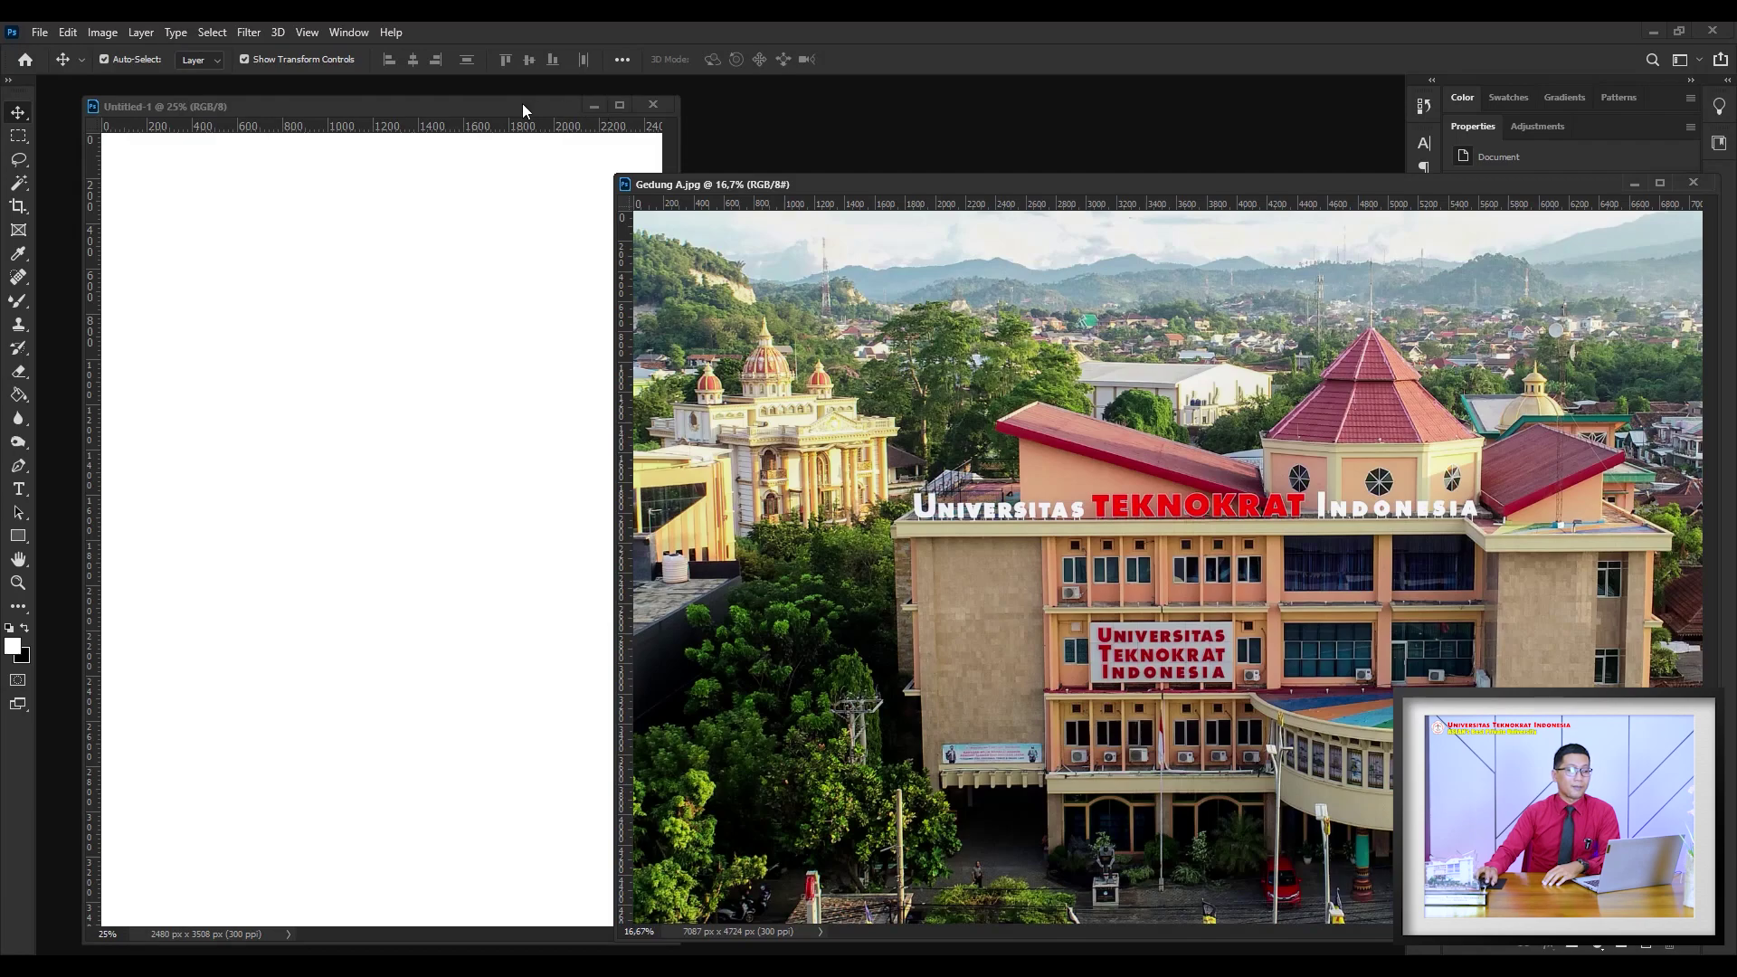
{"action": "left_click_drag", "start_coordinate": [507, 108], "coordinate": [510, 122]}
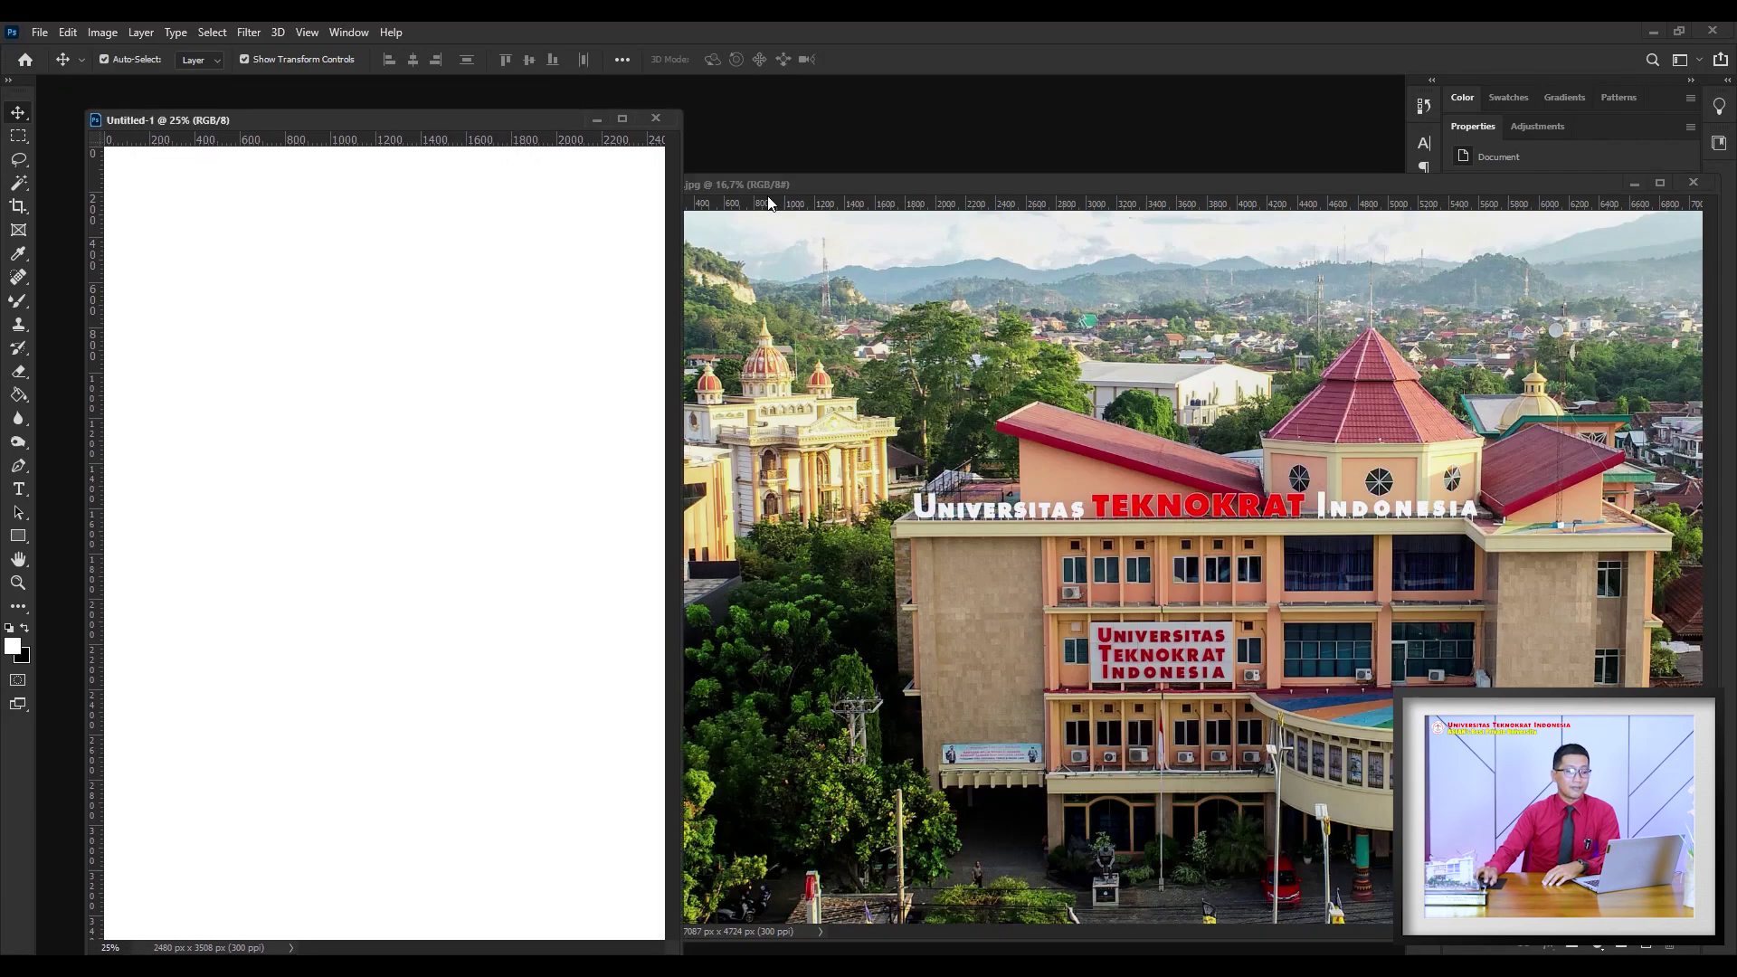
{"action": "mouse_move", "coordinate": [836, 182]}
{"action": "left_mouse_down"}
{"action": "mouse_move", "coordinate": [849, 198]}
{"action": "mouse_move", "coordinate": [798, 197]}
{"action": "left_mouse_up"}
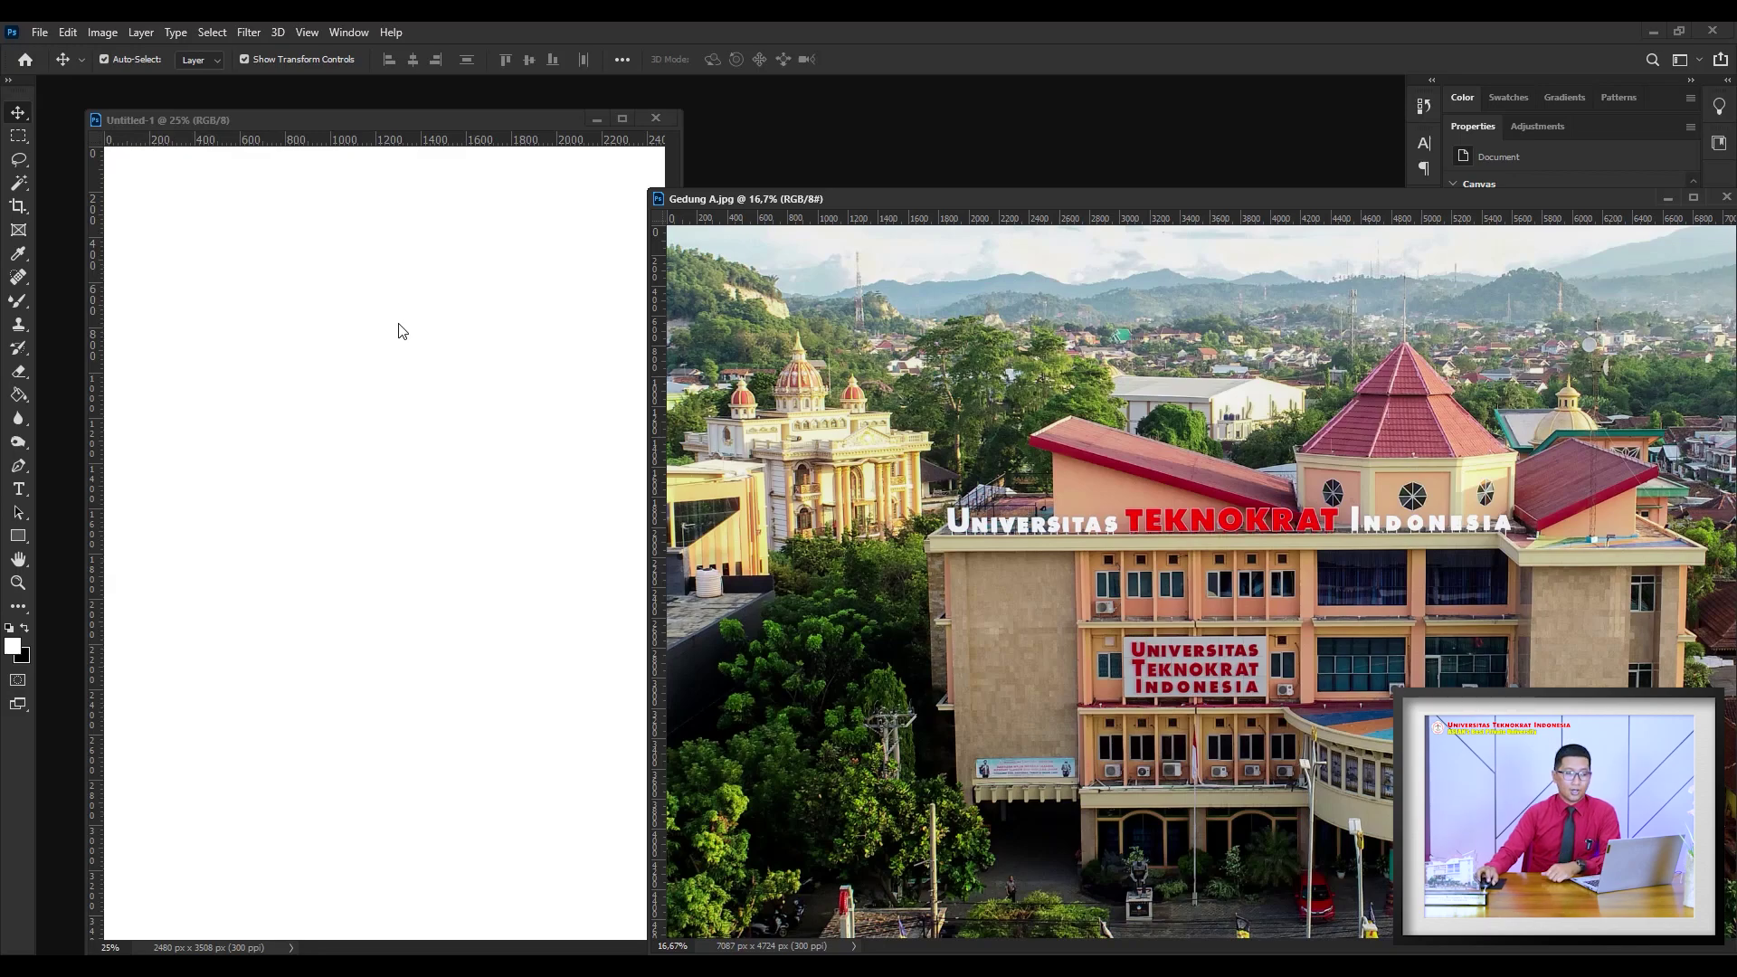
{"action": "left_click_drag", "start_coordinate": [930, 199], "coordinate": [901, 208]}
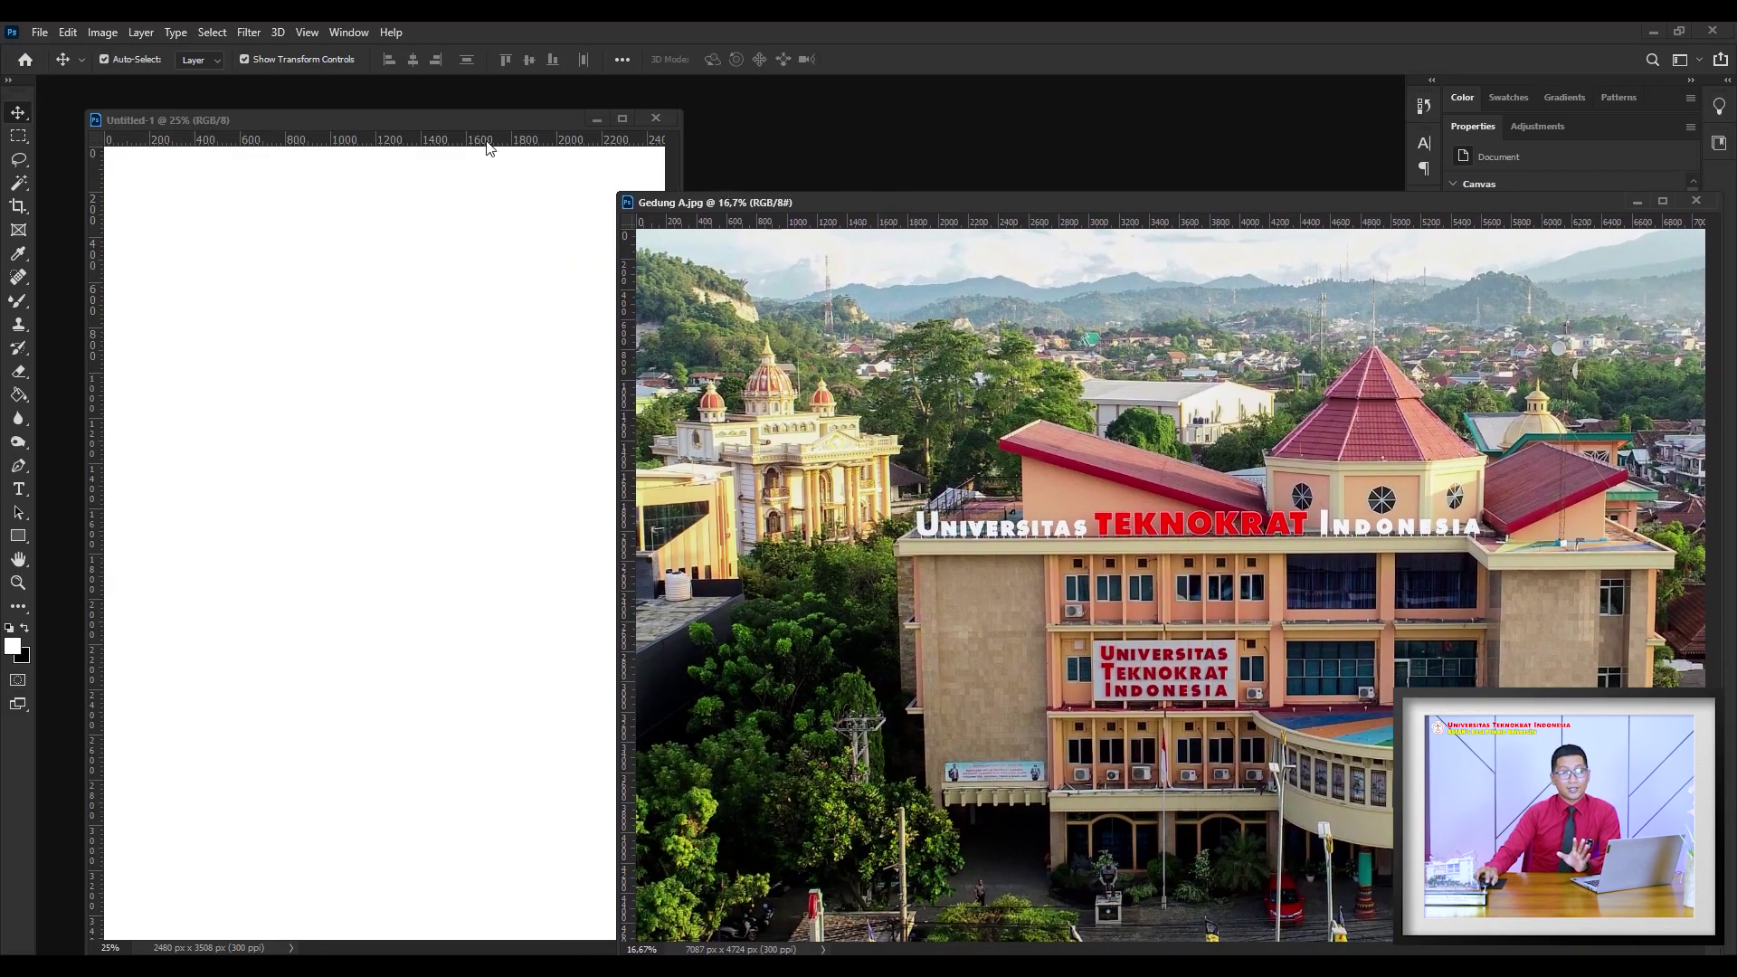
{"action": "left_click_drag", "start_coordinate": [1135, 201], "coordinate": [1116, 239]}
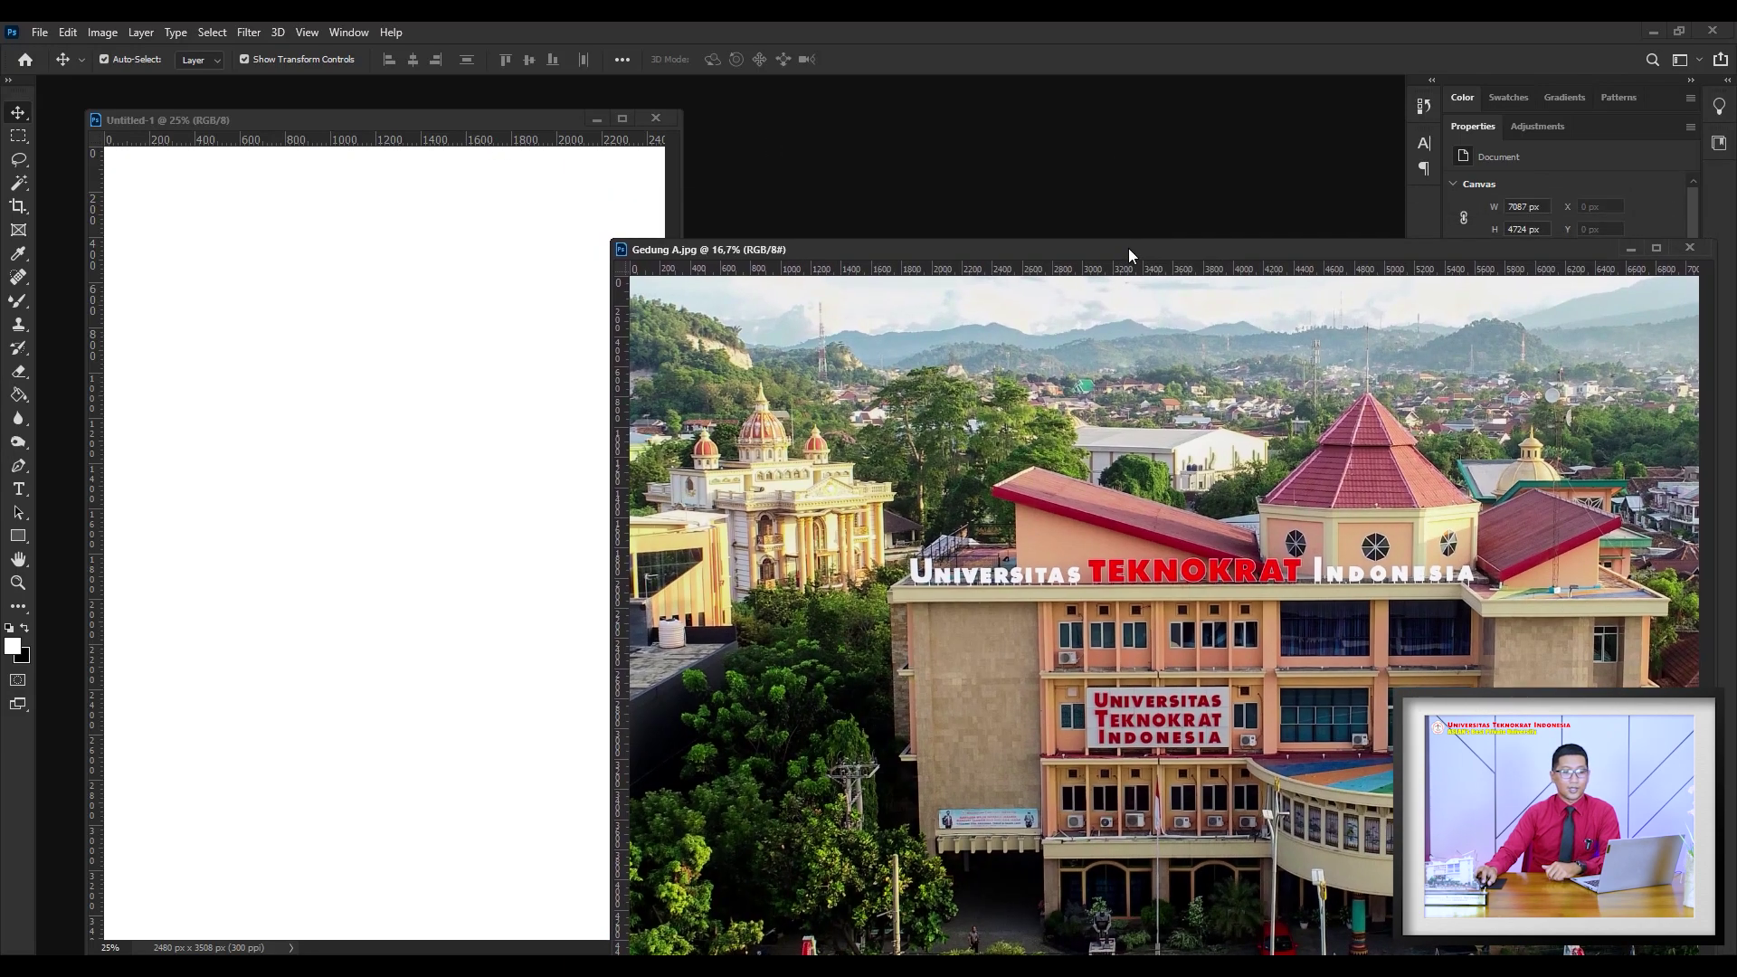
{"action": "mouse_move", "coordinate": [1116, 239]}
{"action": "left_mouse_down"}
{"action": "mouse_move", "coordinate": [1145, 221]}
{"action": "mouse_move", "coordinate": [1125, 204]}
{"action": "mouse_move", "coordinate": [1109, 242]}
{"action": "mouse_move", "coordinate": [1145, 234]}
{"action": "left_mouse_up"}
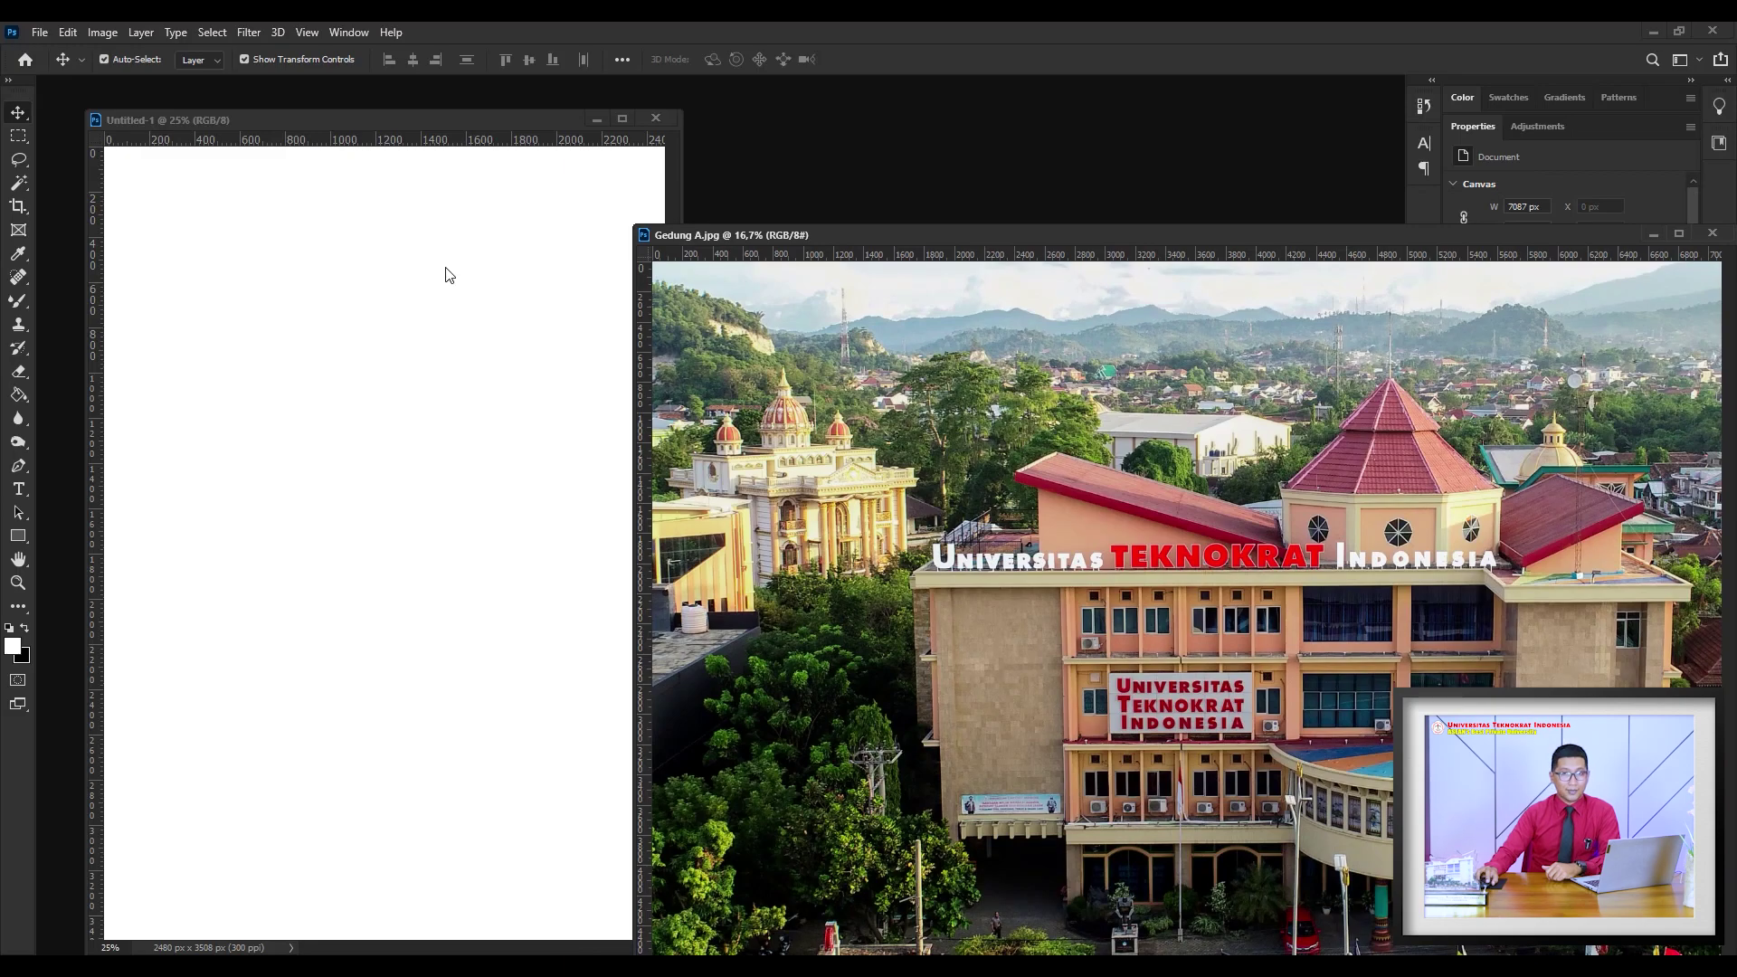
{"action": "left_click_drag", "start_coordinate": [932, 235], "coordinate": [934, 209]}
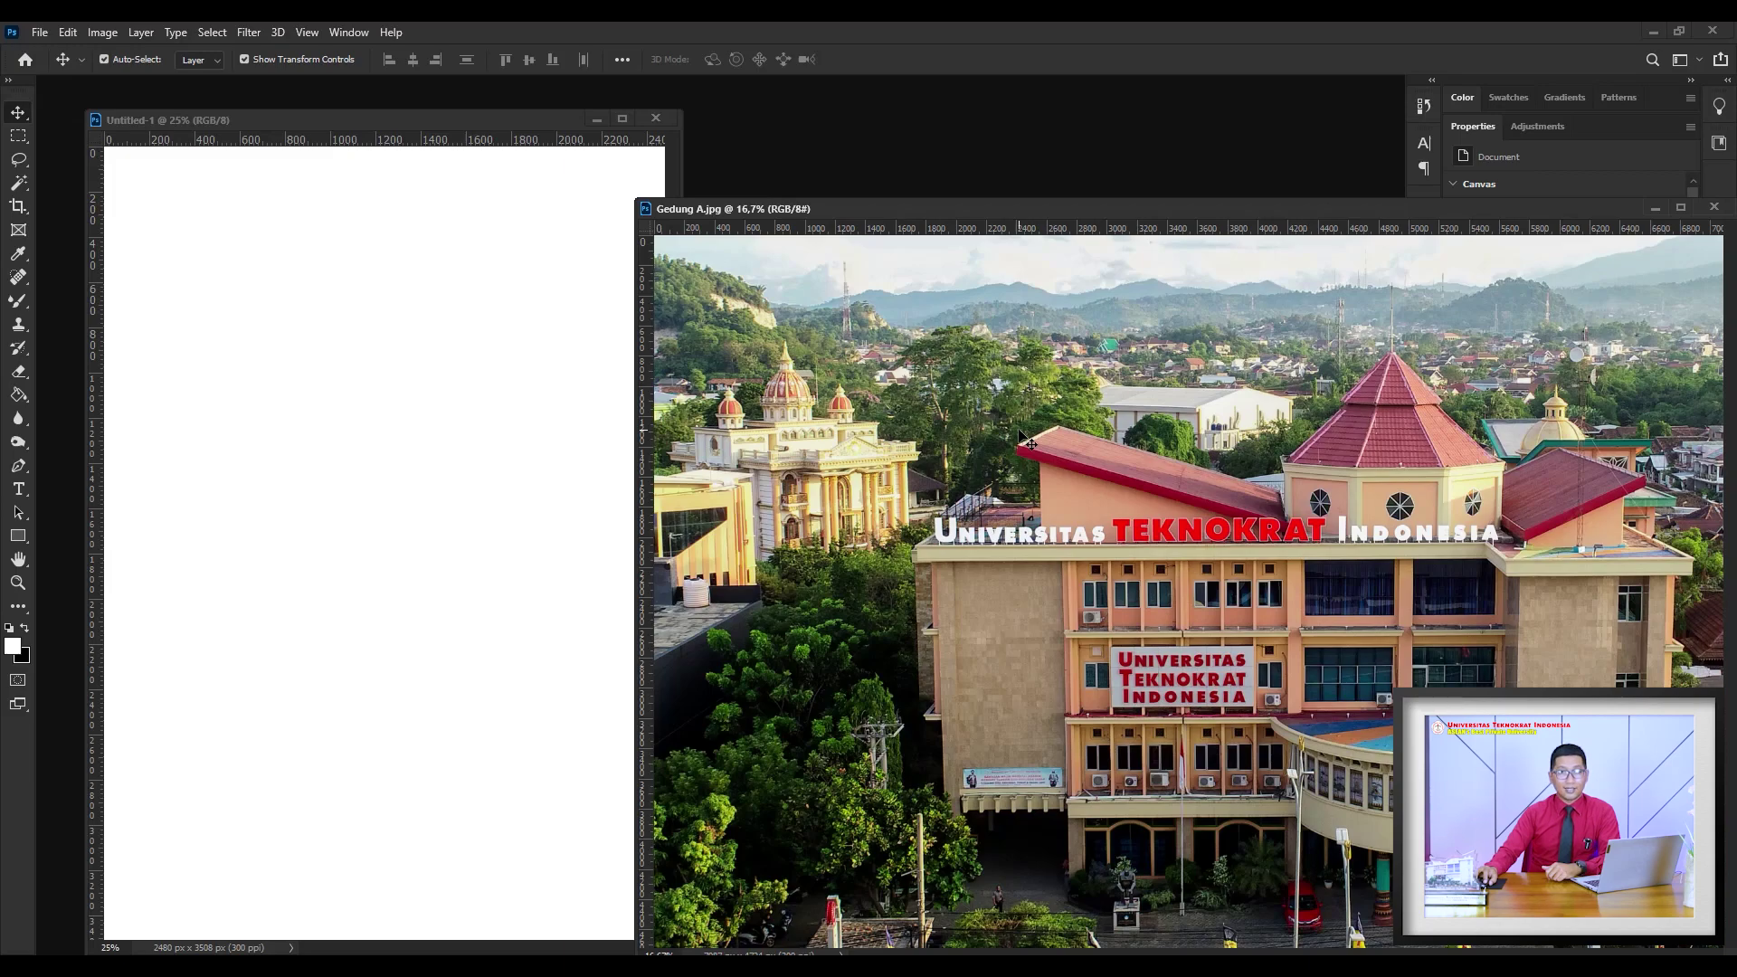
{"action": "left_click_drag", "start_coordinate": [1029, 443], "coordinate": [372, 362]}
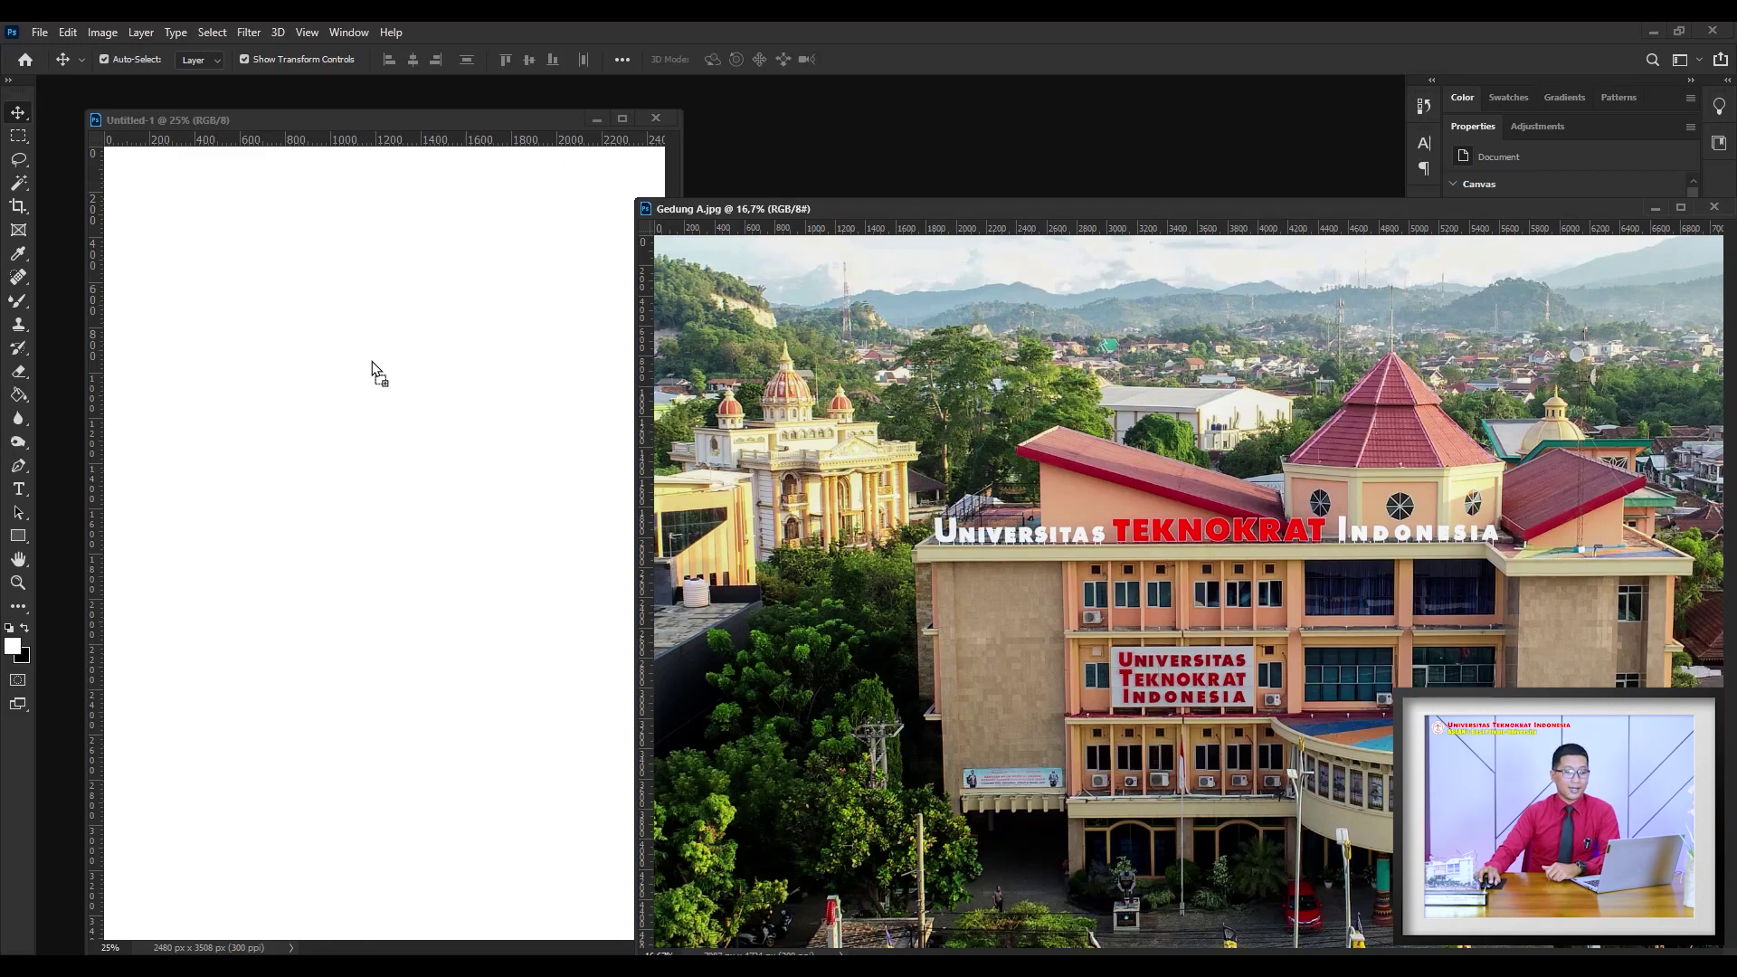
{"action": "left_click_drag", "start_coordinate": [371, 361], "coordinate": [371, 361]}
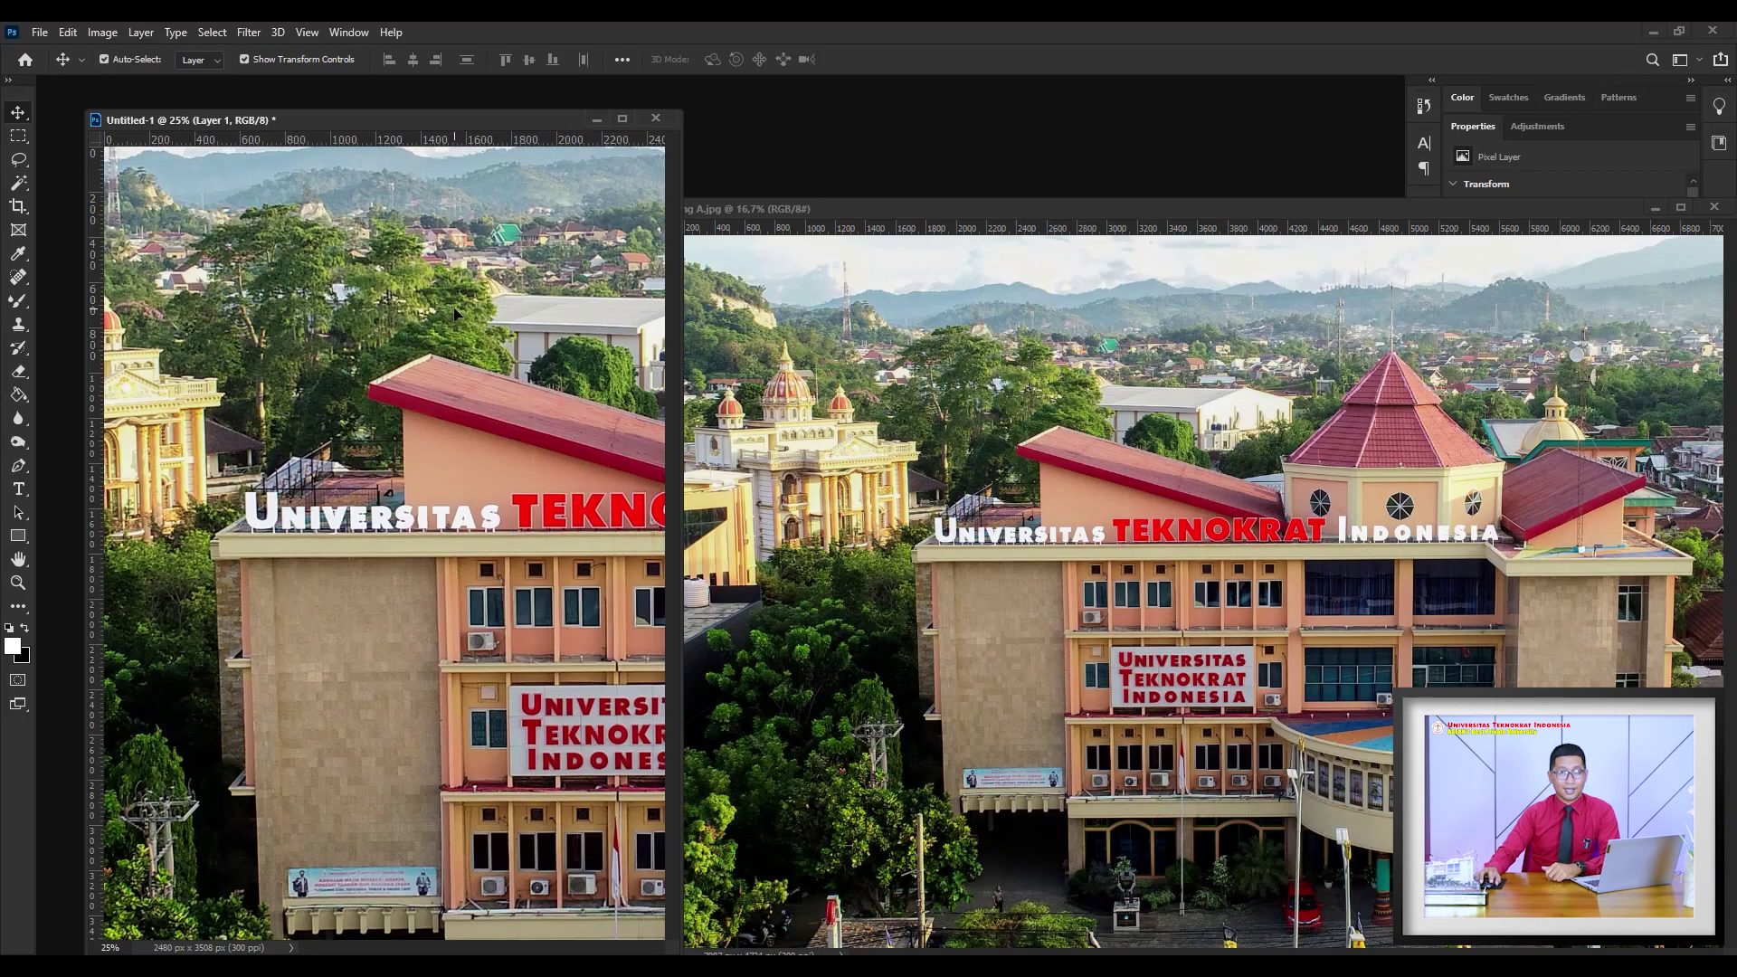
Undo the placed photo, then drag Gedung A onto the A4 page again as Layer 1
{"action": "mouse_move", "coordinate": [457, 119]}
{"action": "left_mouse_down"}
{"action": "mouse_move", "coordinate": [598, 180]}
{"action": "mouse_move", "coordinate": [756, 118]}
{"action": "left_mouse_up"}
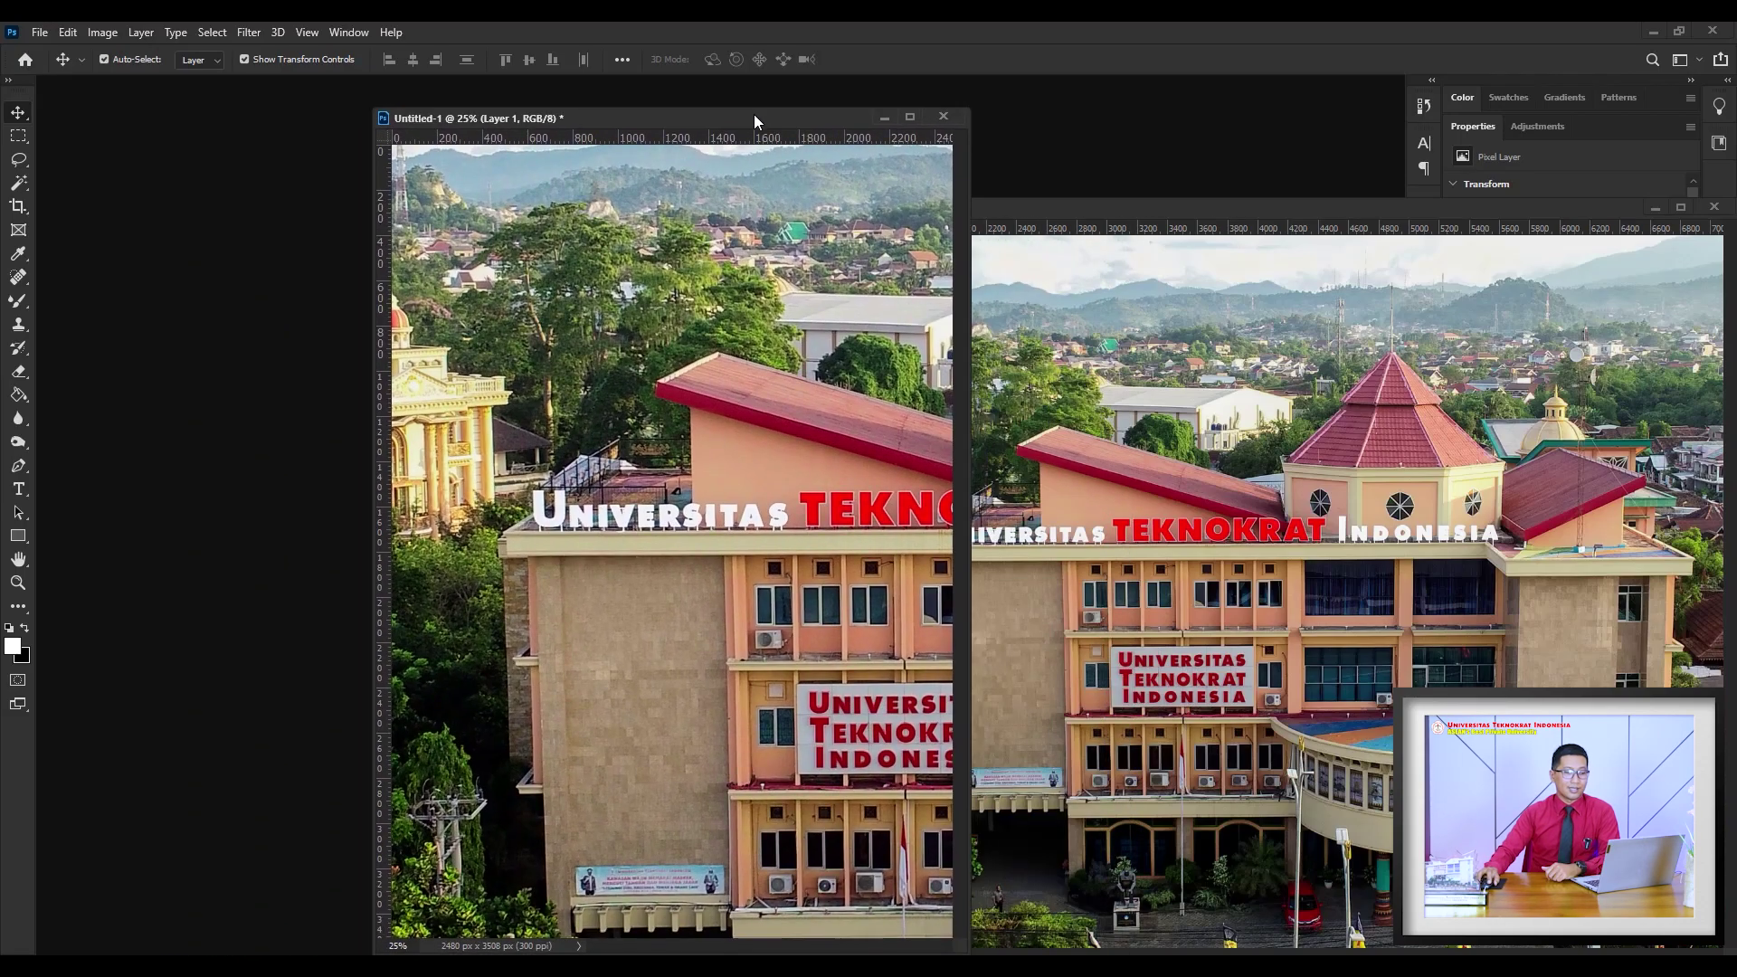
{"action": "left_click_drag", "start_coordinate": [753, 114], "coordinate": [633, 108]}
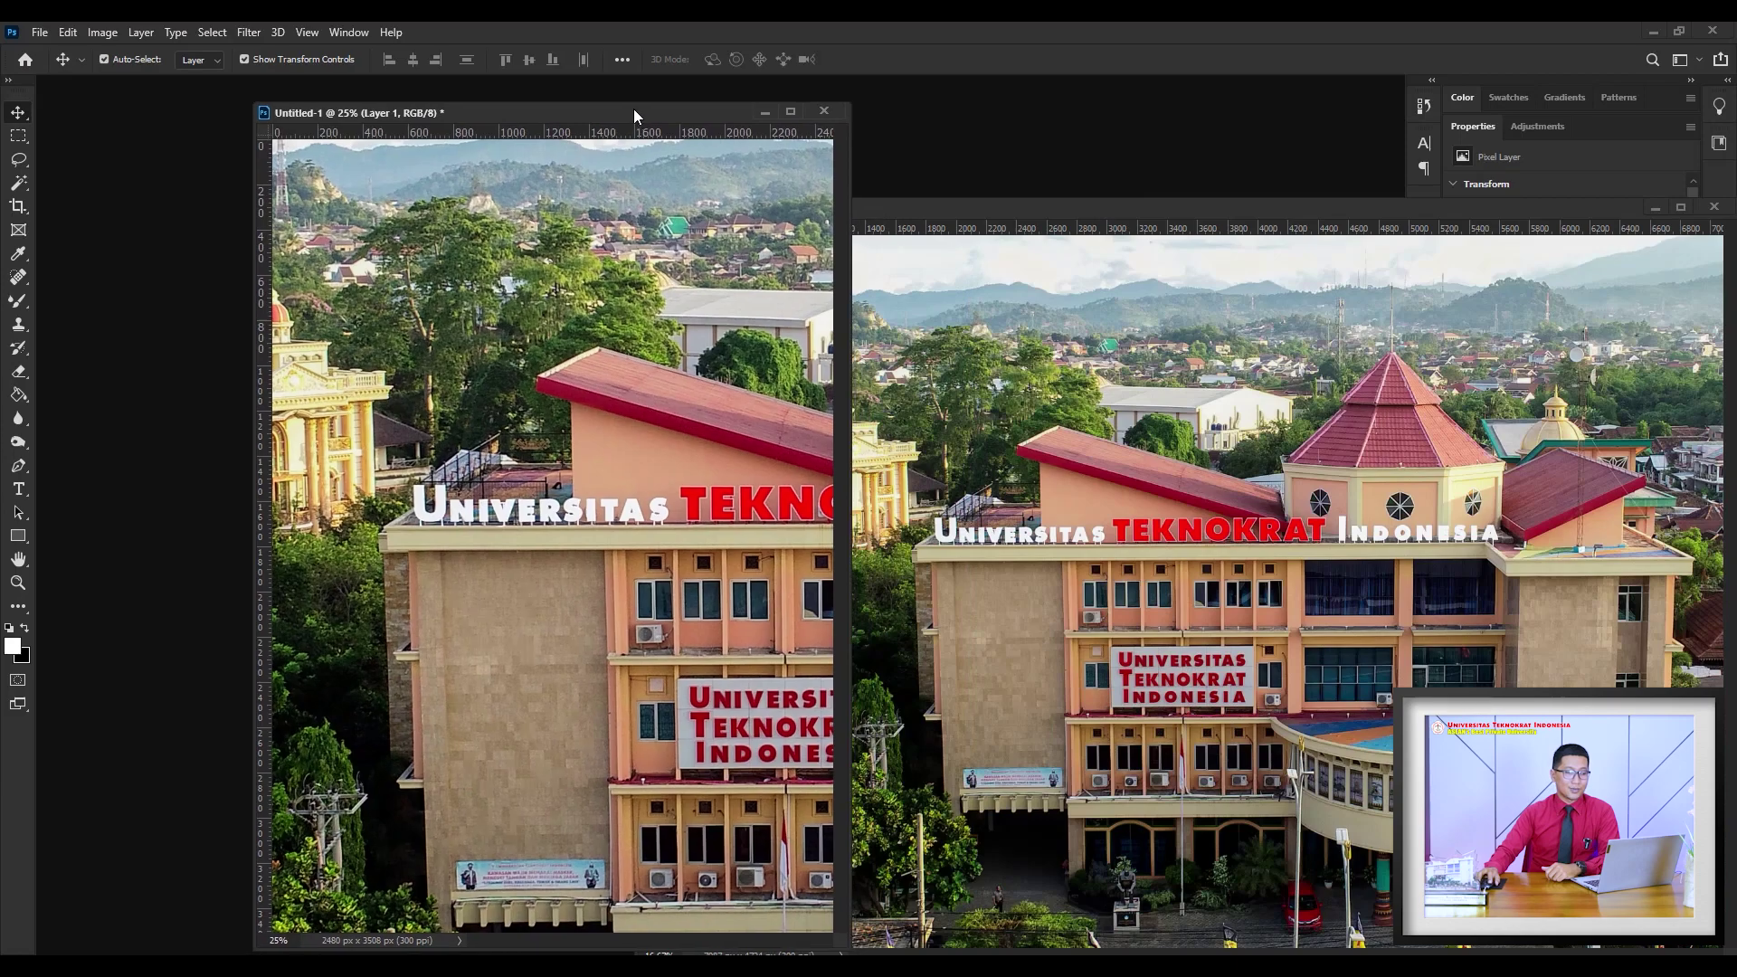
{"action": "key", "text": "ctrl+z"}
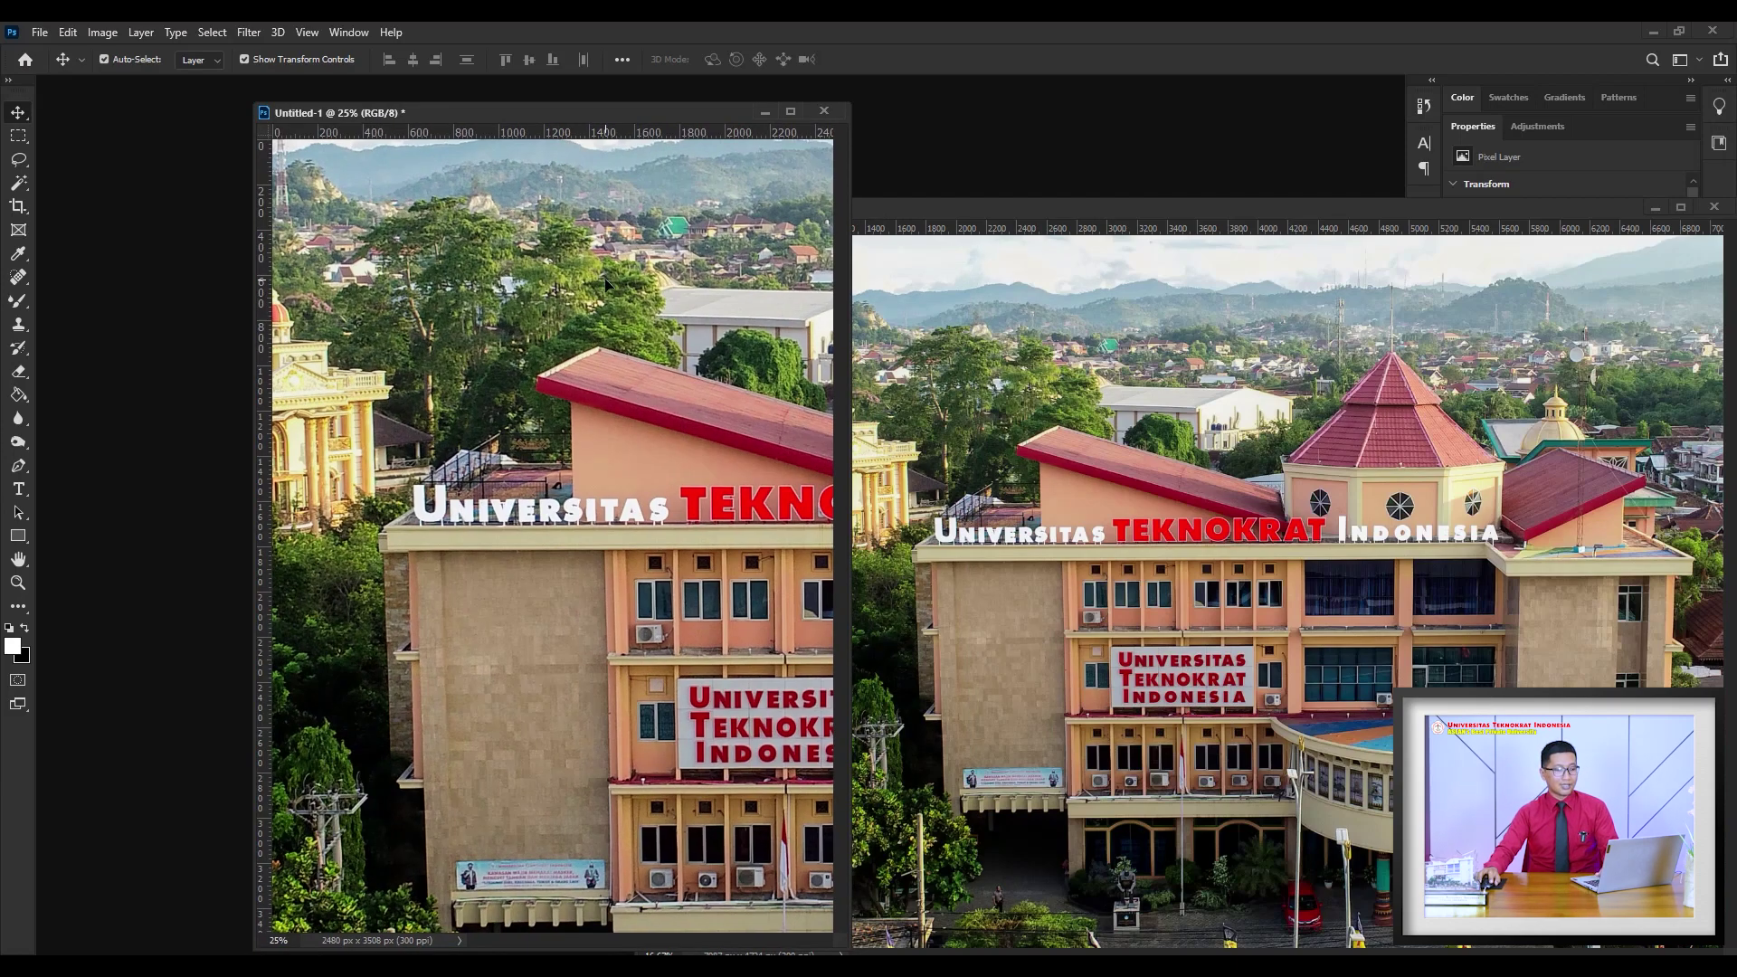
{"action": "left_click_drag", "start_coordinate": [649, 112], "coordinate": [559, 109]}
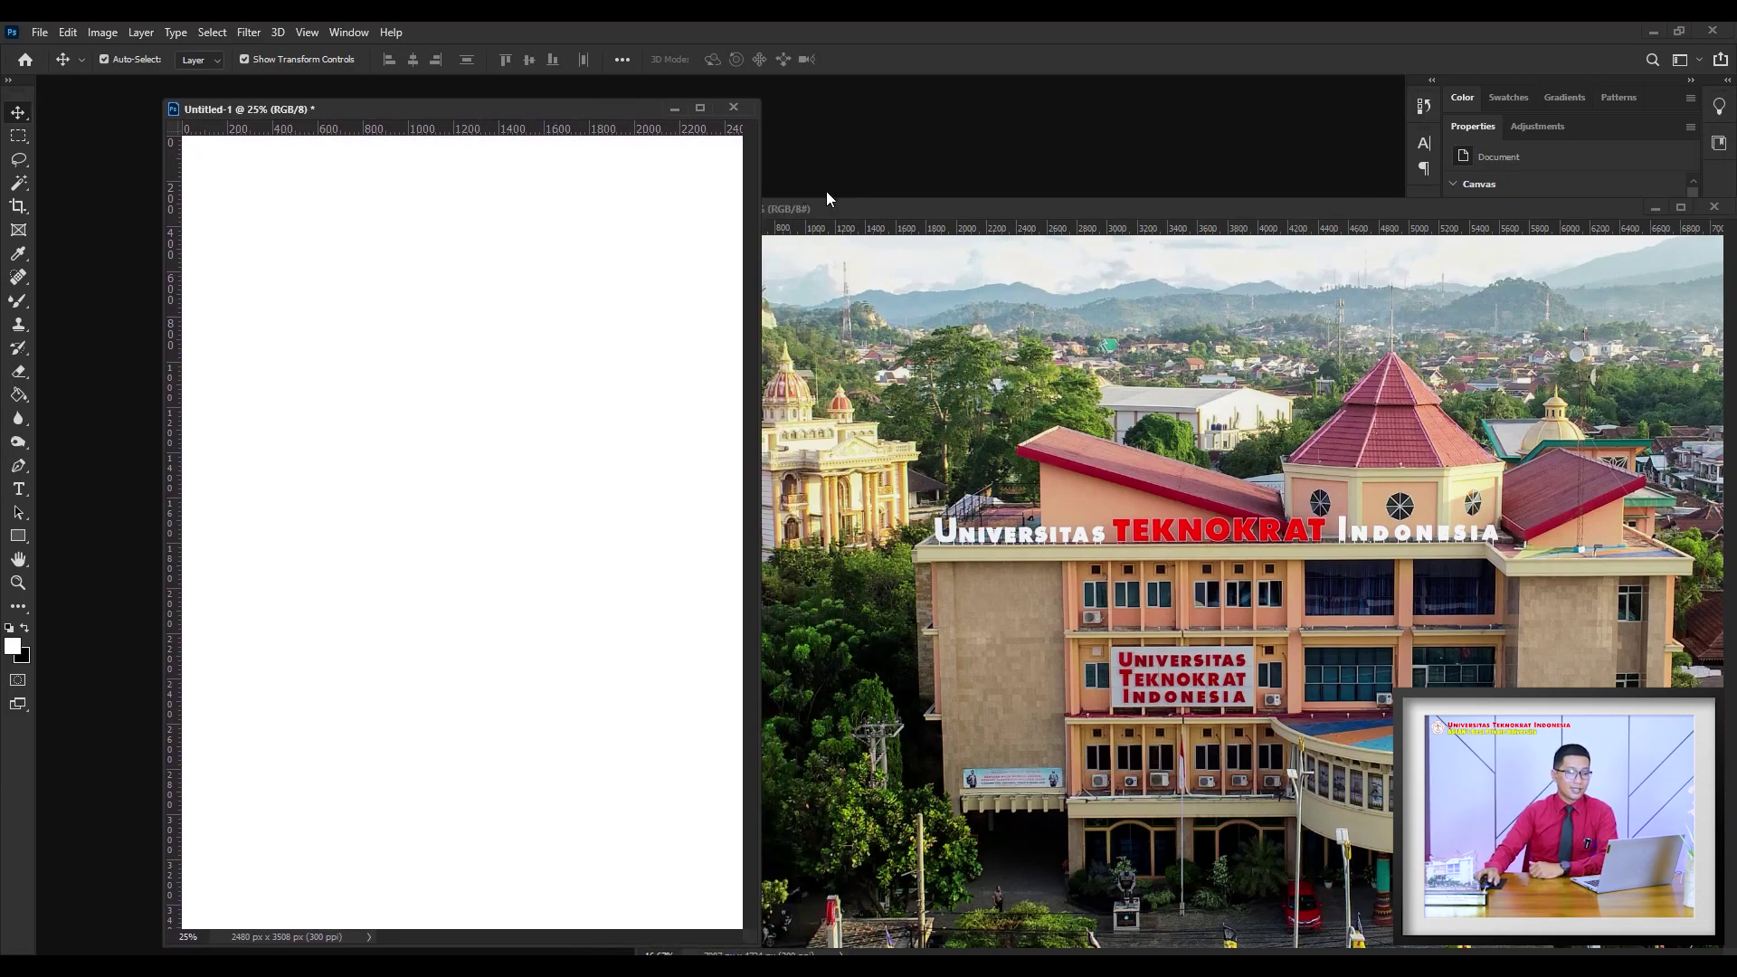
{"action": "left_click", "coordinate": [881, 210]}
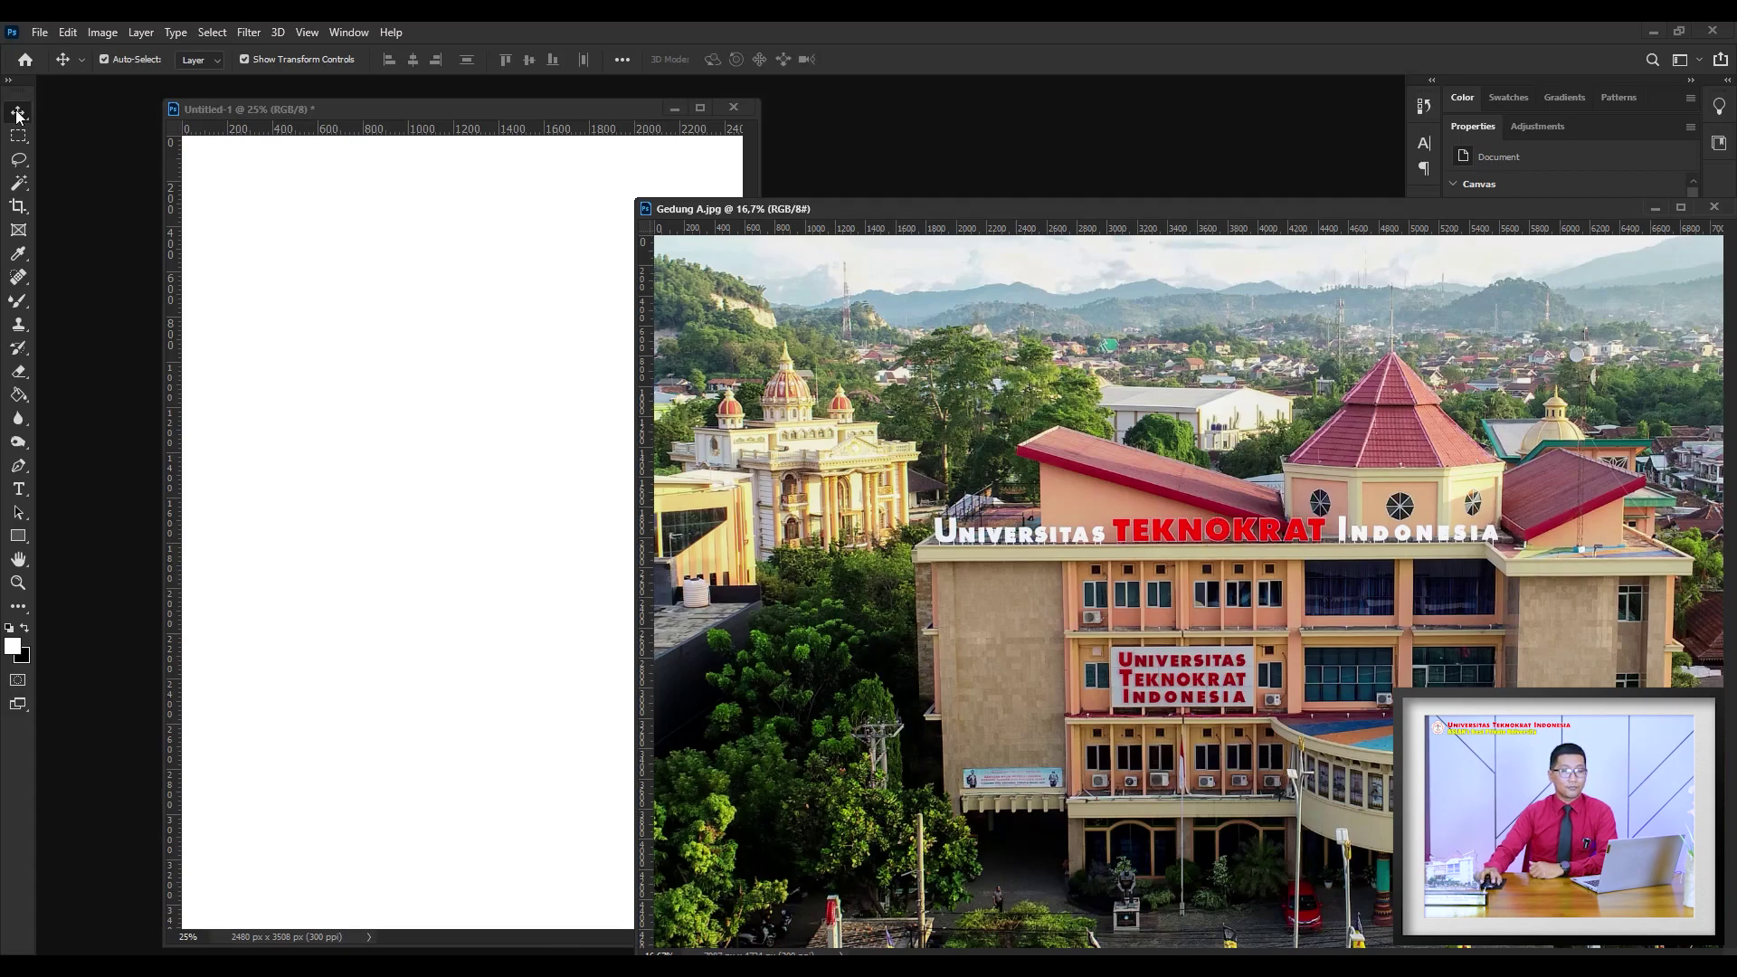
{"action": "mouse_move", "coordinate": [1236, 548]}
{"action": "left_mouse_down"}
{"action": "mouse_move", "coordinate": [989, 631]}
{"action": "mouse_move", "coordinate": [477, 433]}
{"action": "left_mouse_up"}
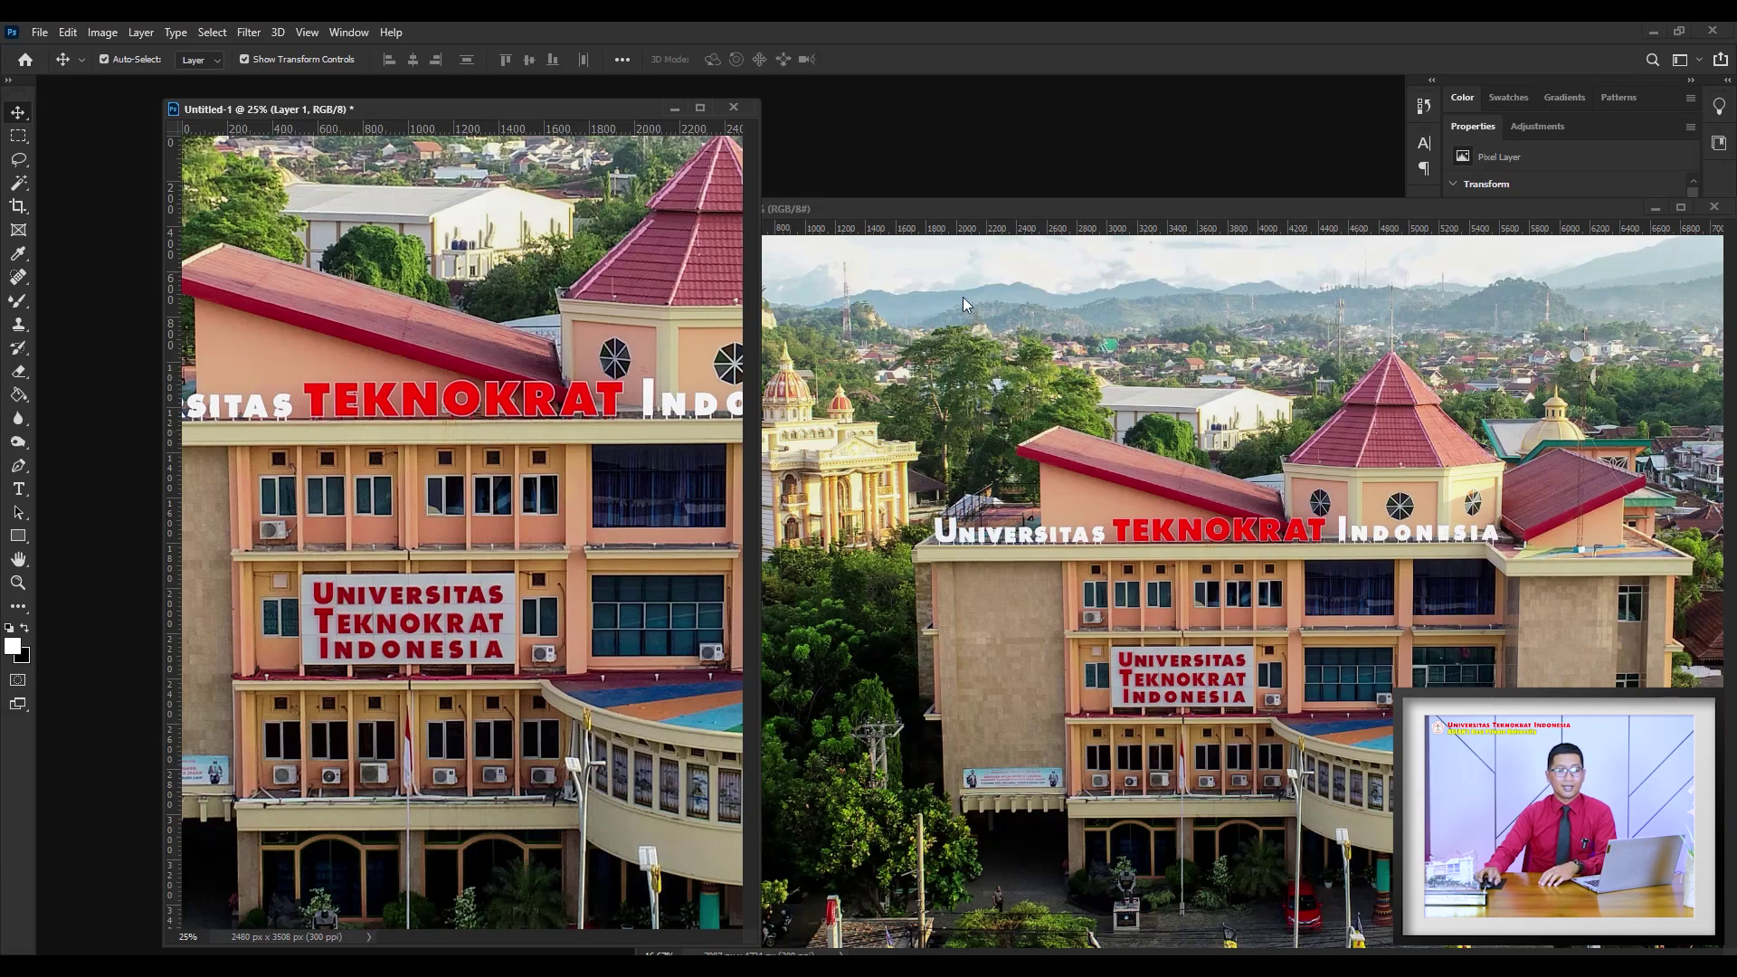
{"action": "left_click_drag", "start_coordinate": [1289, 210], "coordinate": [1028, 195]}
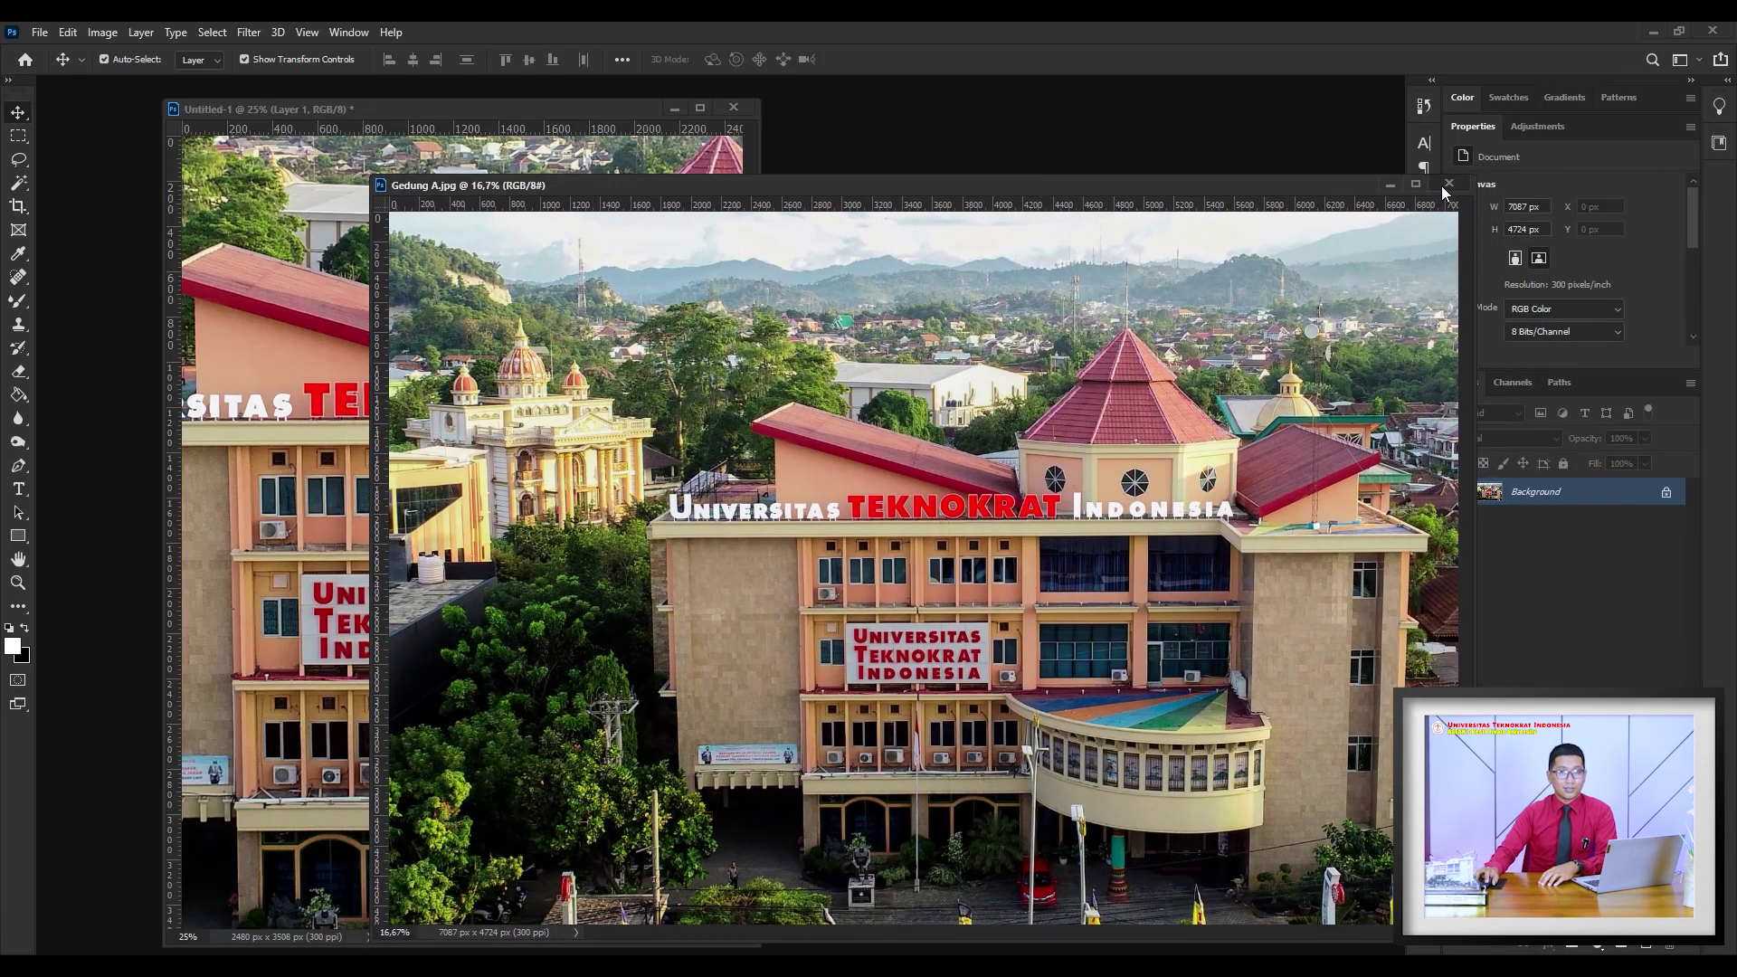
{"action": "left_click", "coordinate": [1390, 187]}
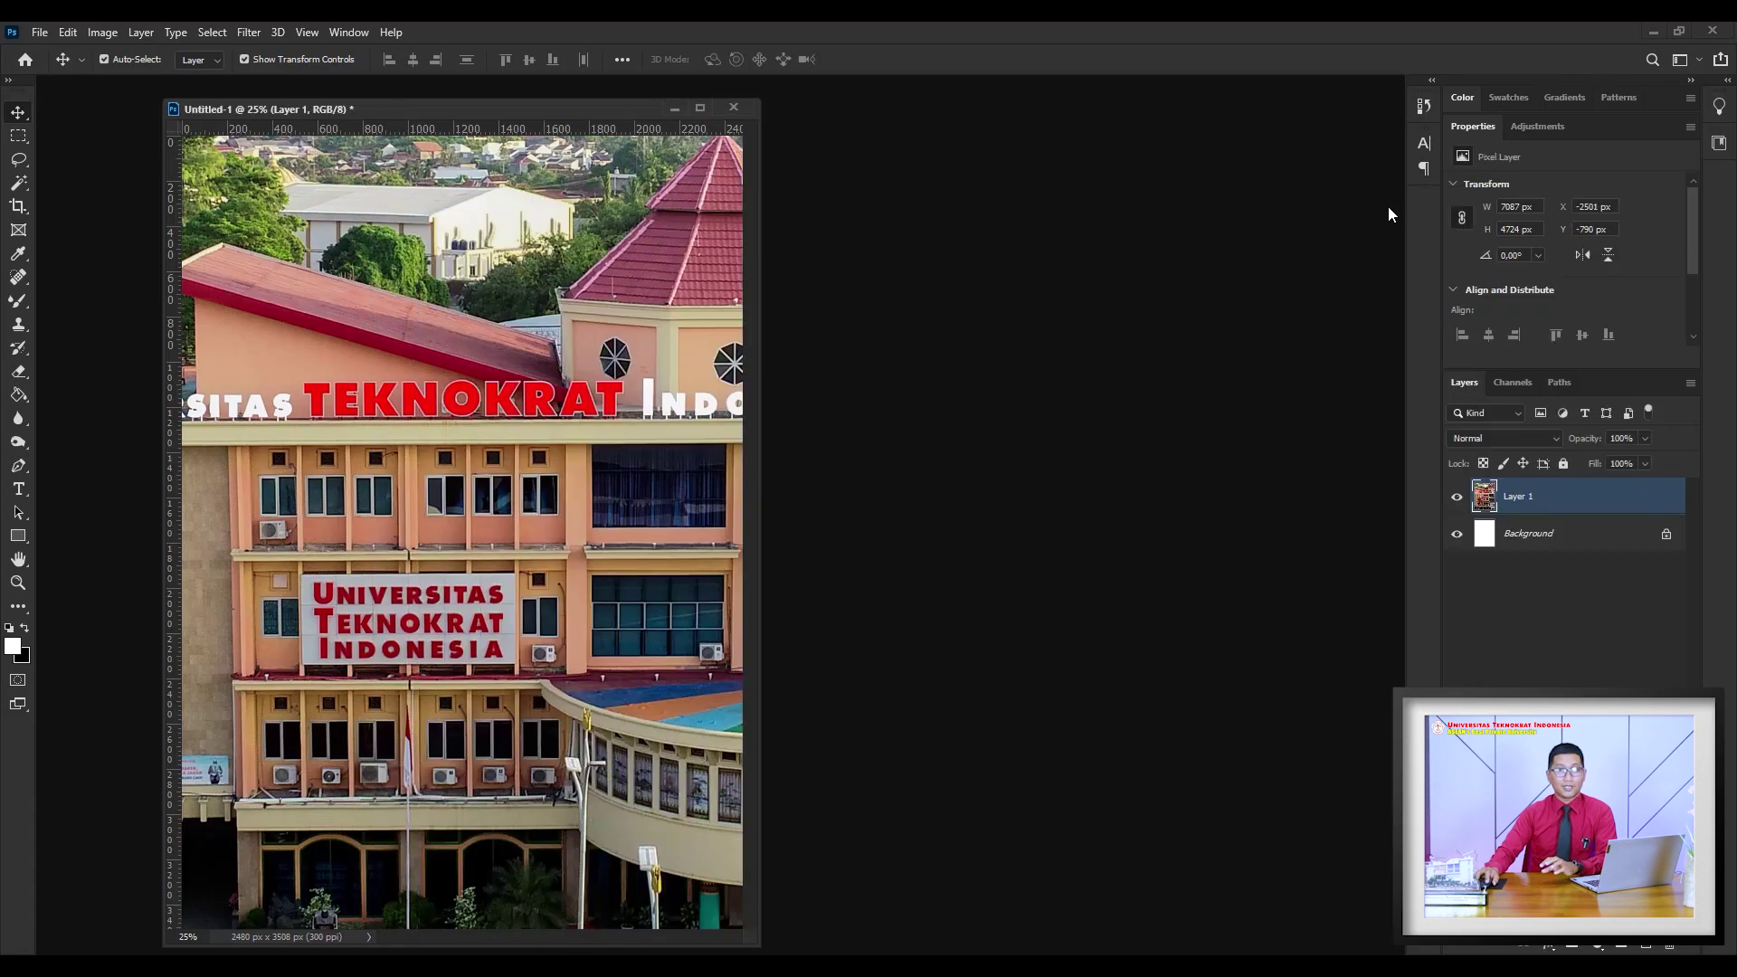
{"action": "left_click", "coordinate": [362, 35]}
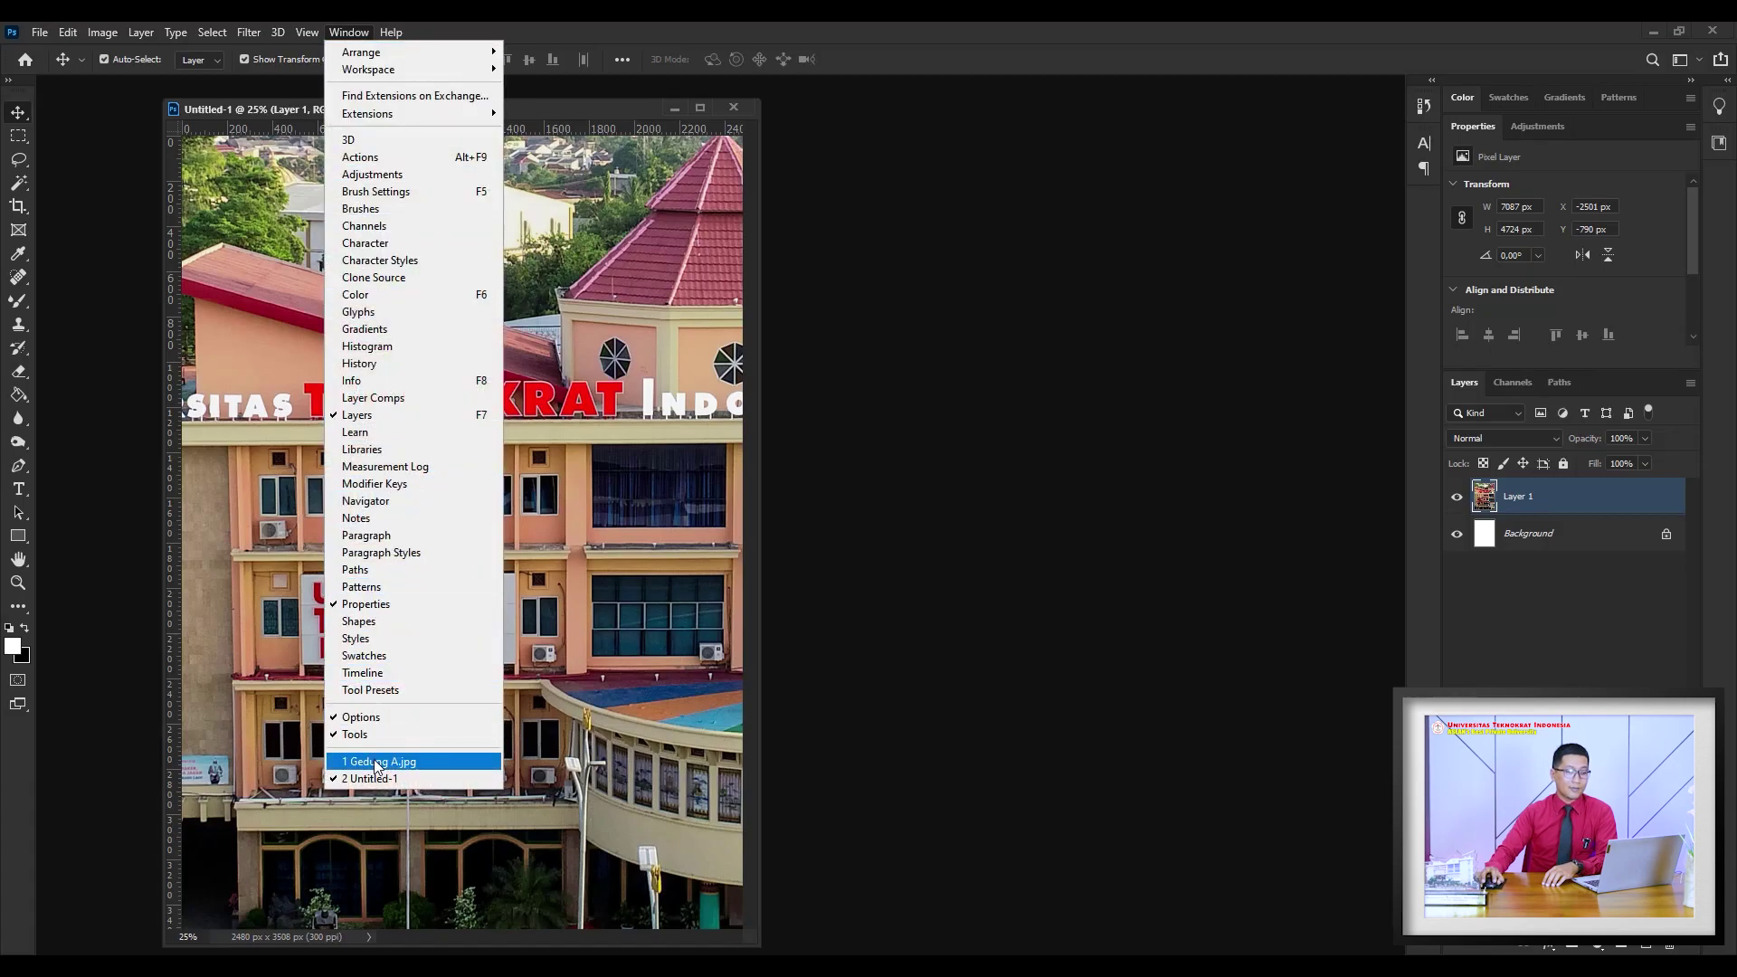
{"action": "left_click", "coordinate": [379, 762]}
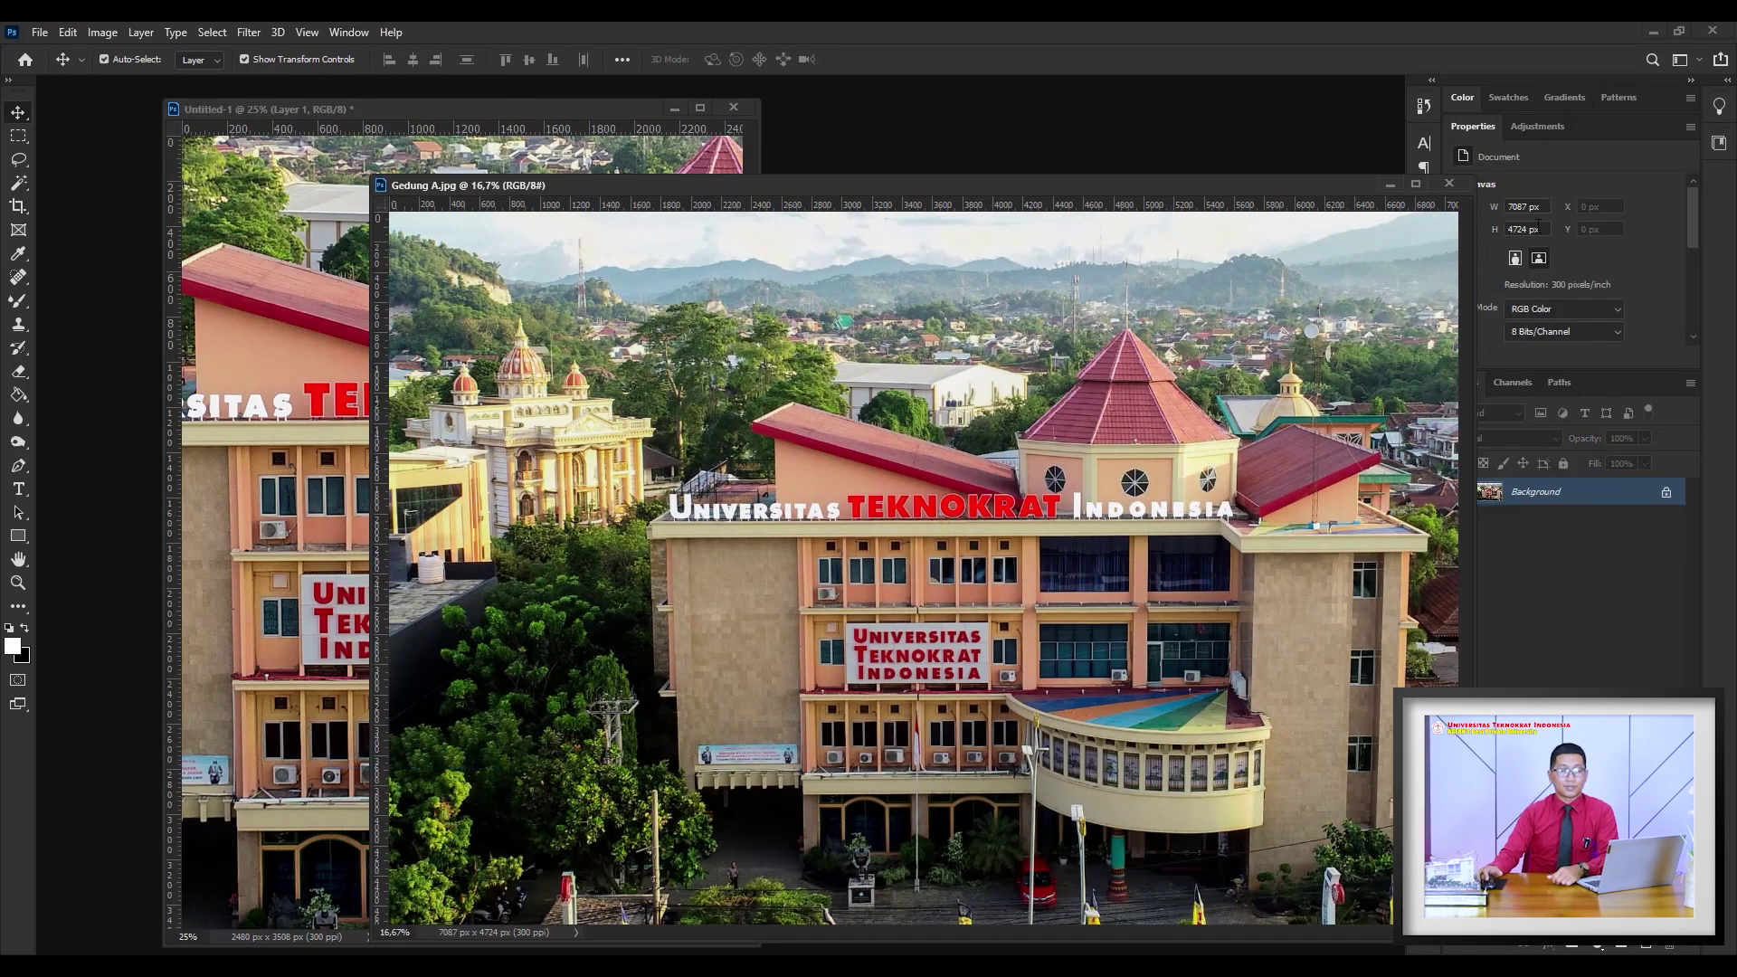
{"action": "left_click", "coordinate": [1390, 183]}
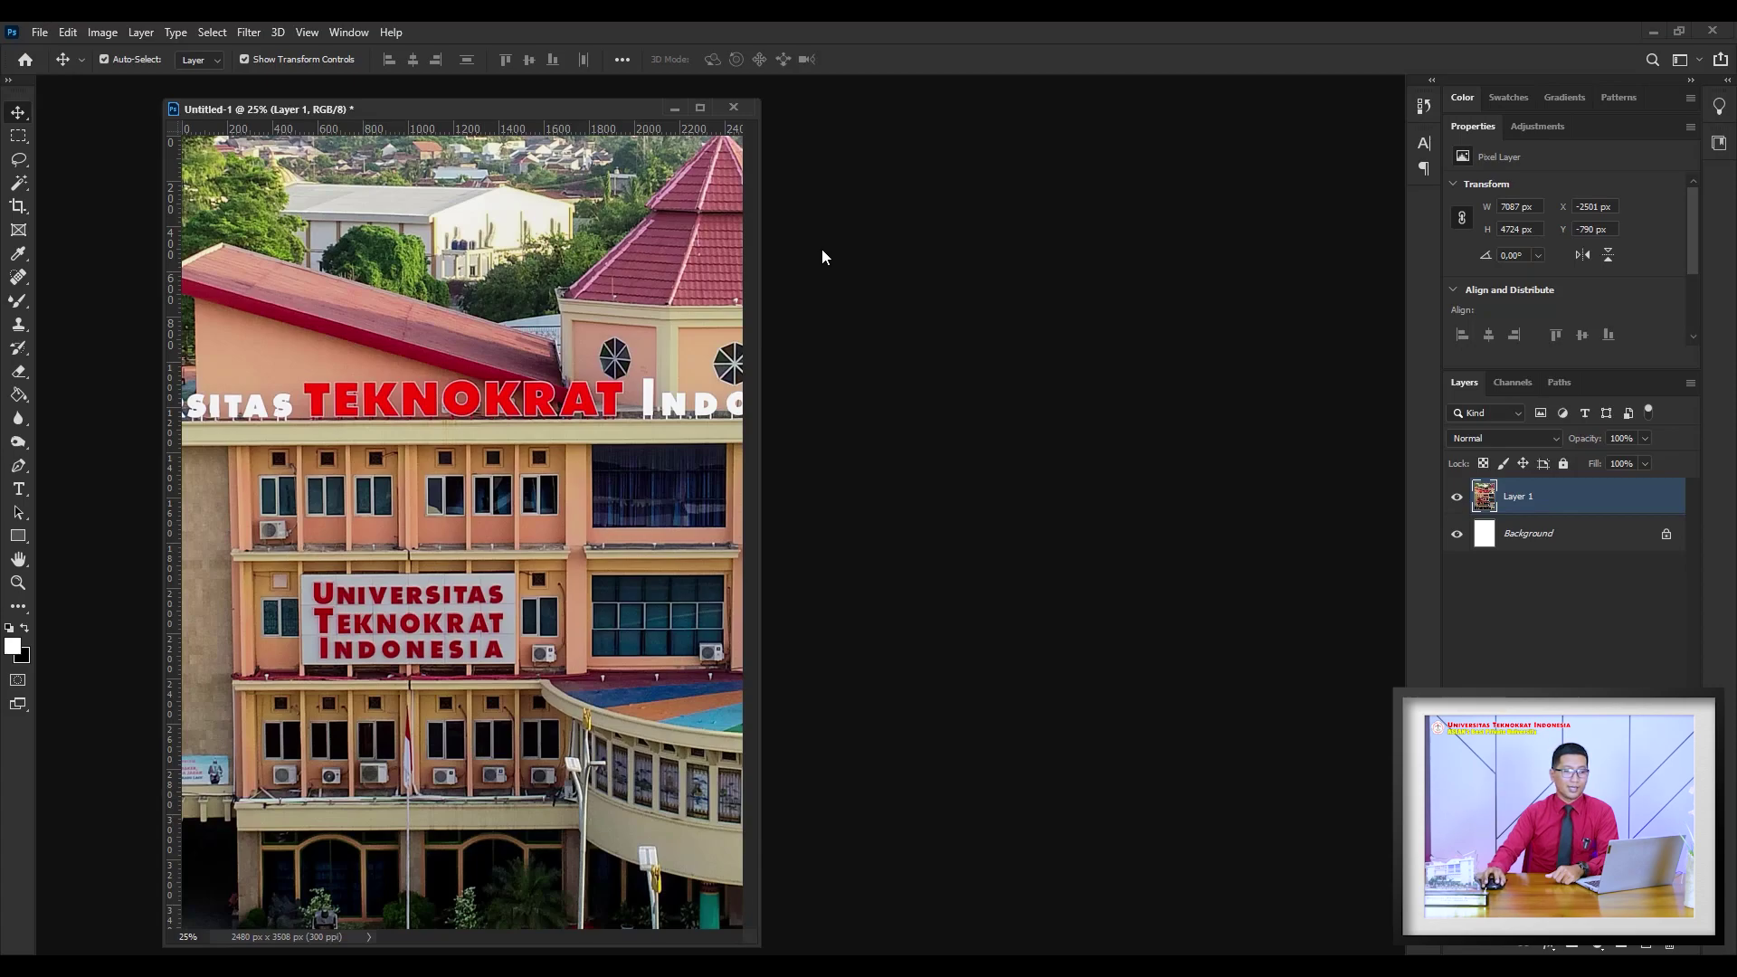
{"action": "left_click", "coordinate": [1503, 109]}
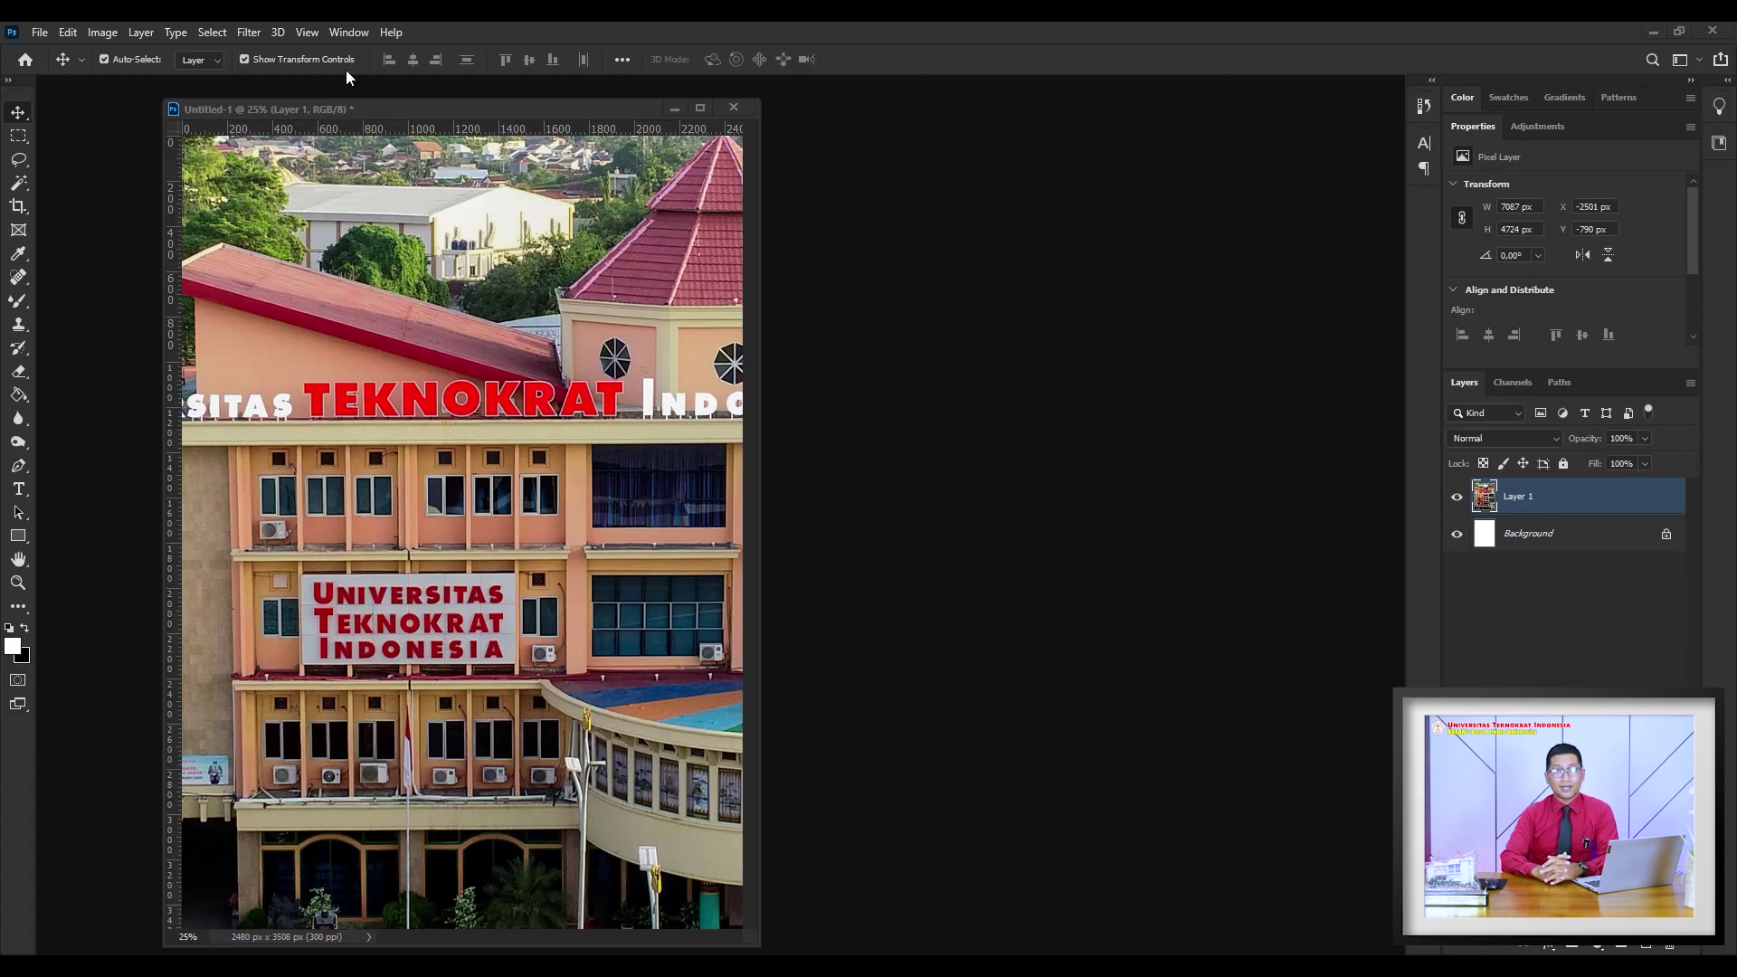
{"action": "left_click", "coordinate": [41, 34]}
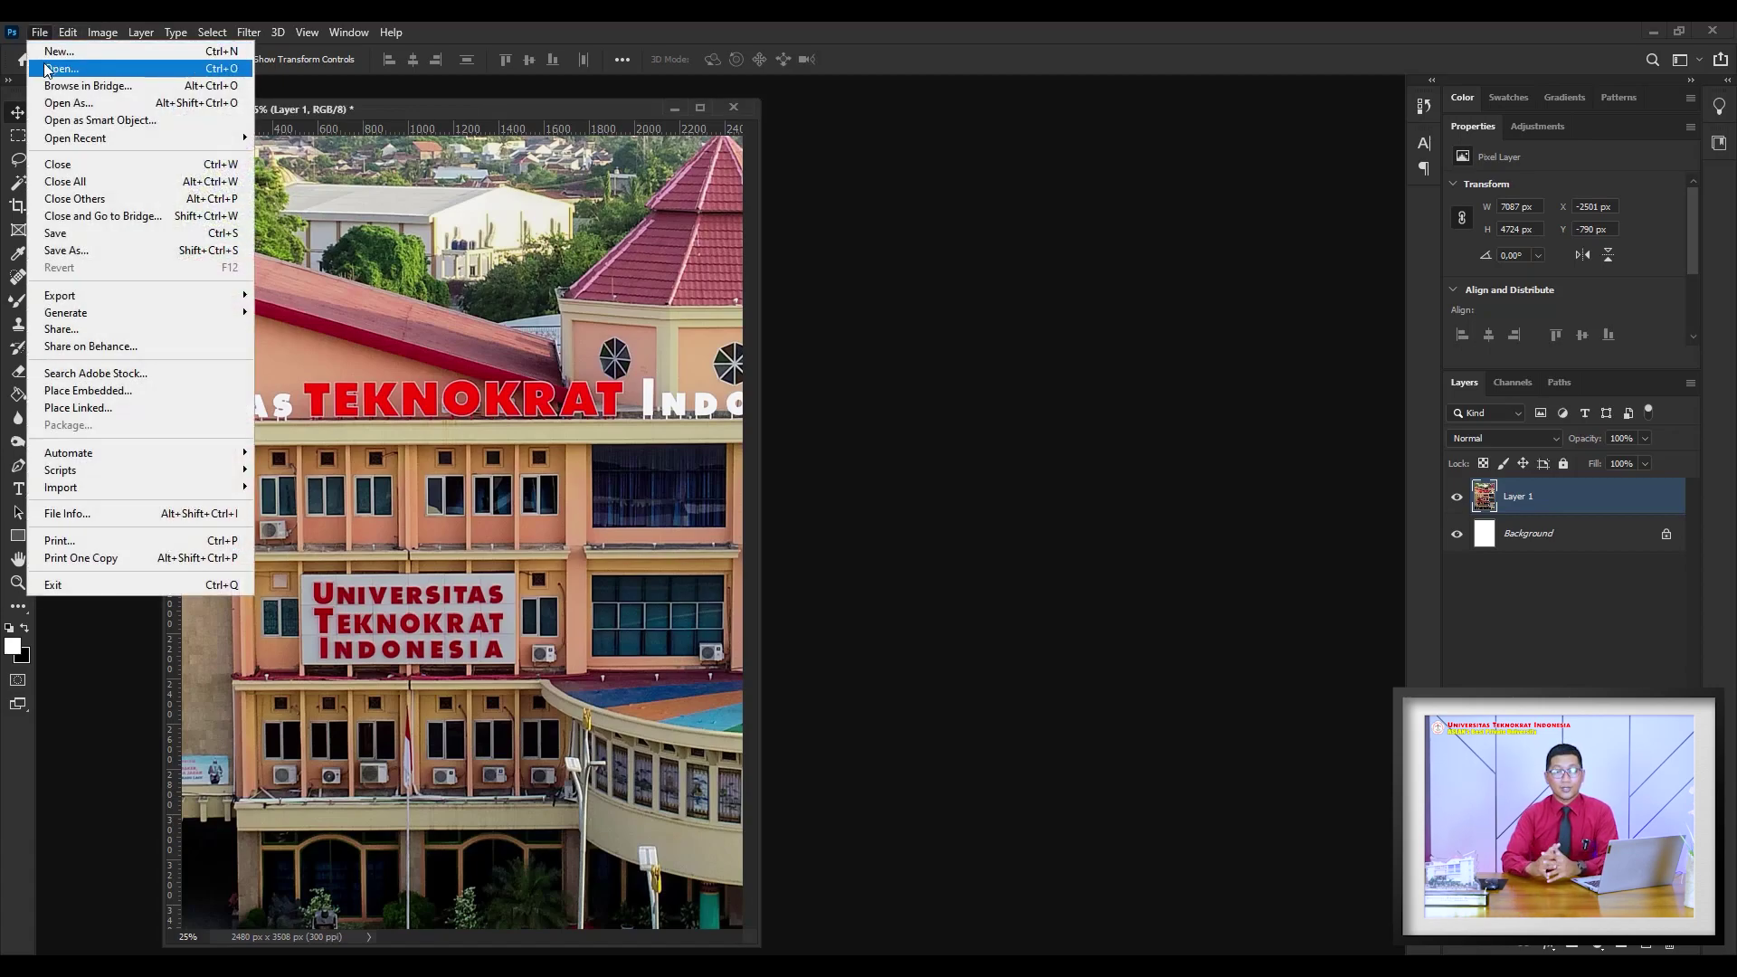
{"action": "left_click", "coordinate": [840, 304]}
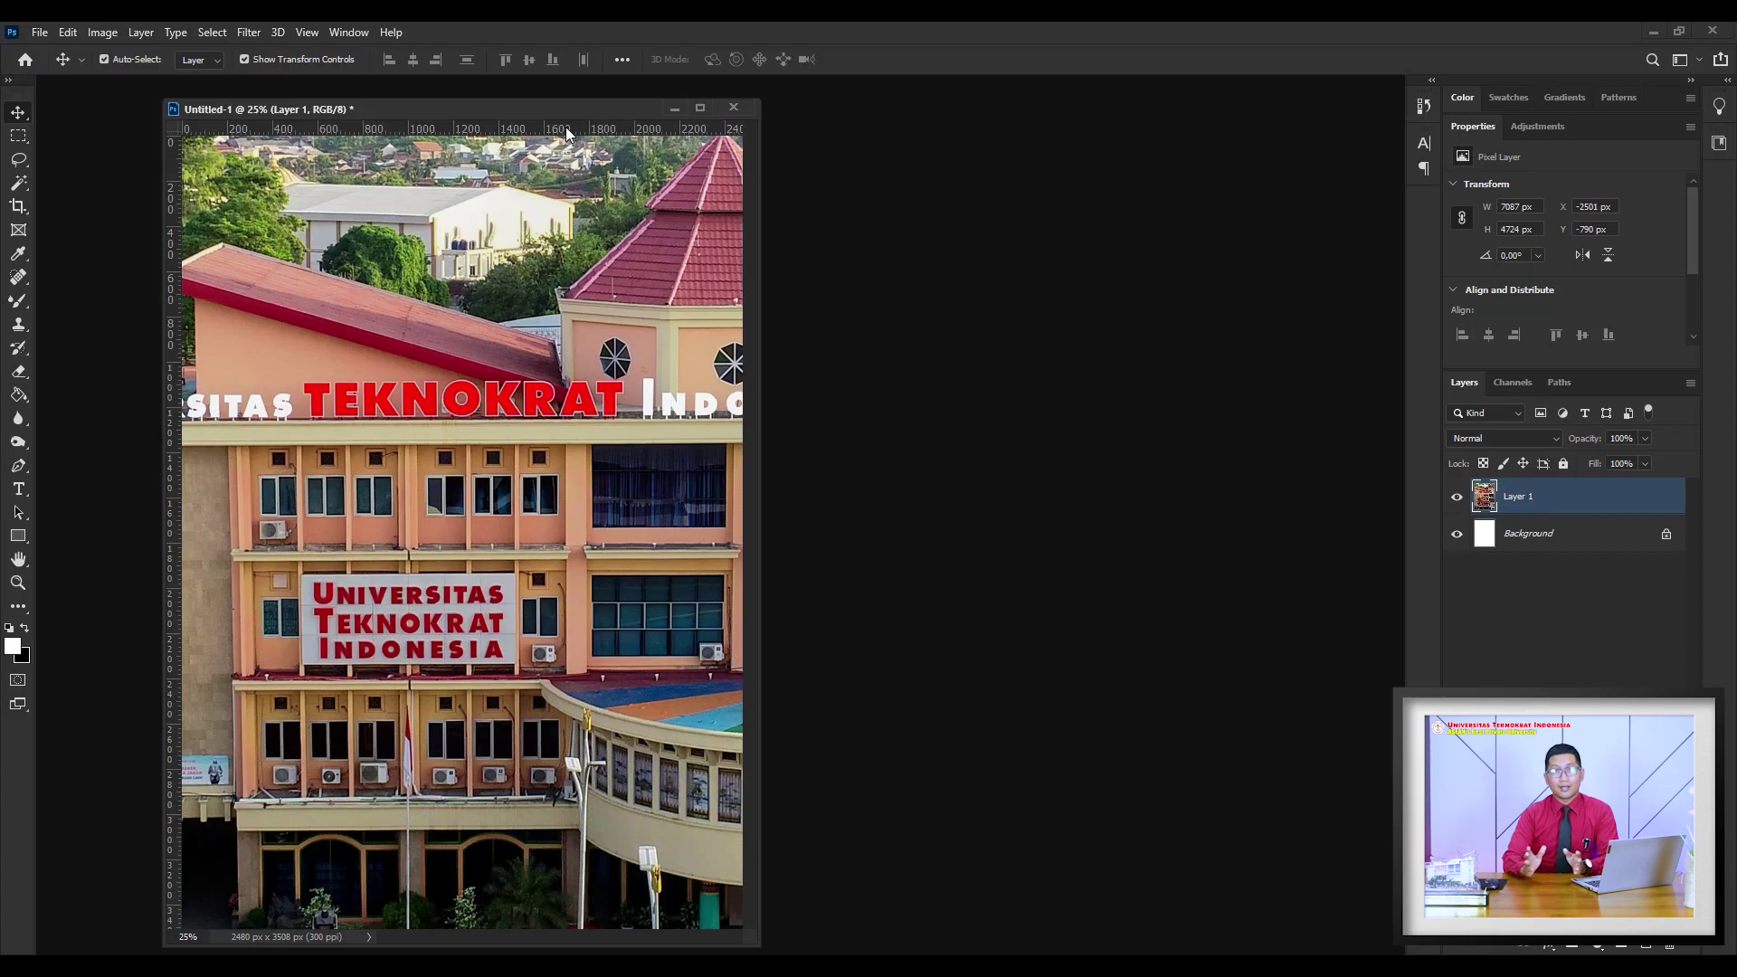
{"action": "mouse_move", "coordinate": [577, 111]}
{"action": "left_mouse_down"}
{"action": "mouse_move", "coordinate": [891, 126]}
{"action": "mouse_move", "coordinate": [829, 145]}
{"action": "mouse_move", "coordinate": [851, 141]}
{"action": "mouse_move", "coordinate": [839, 124]}
{"action": "left_mouse_up"}
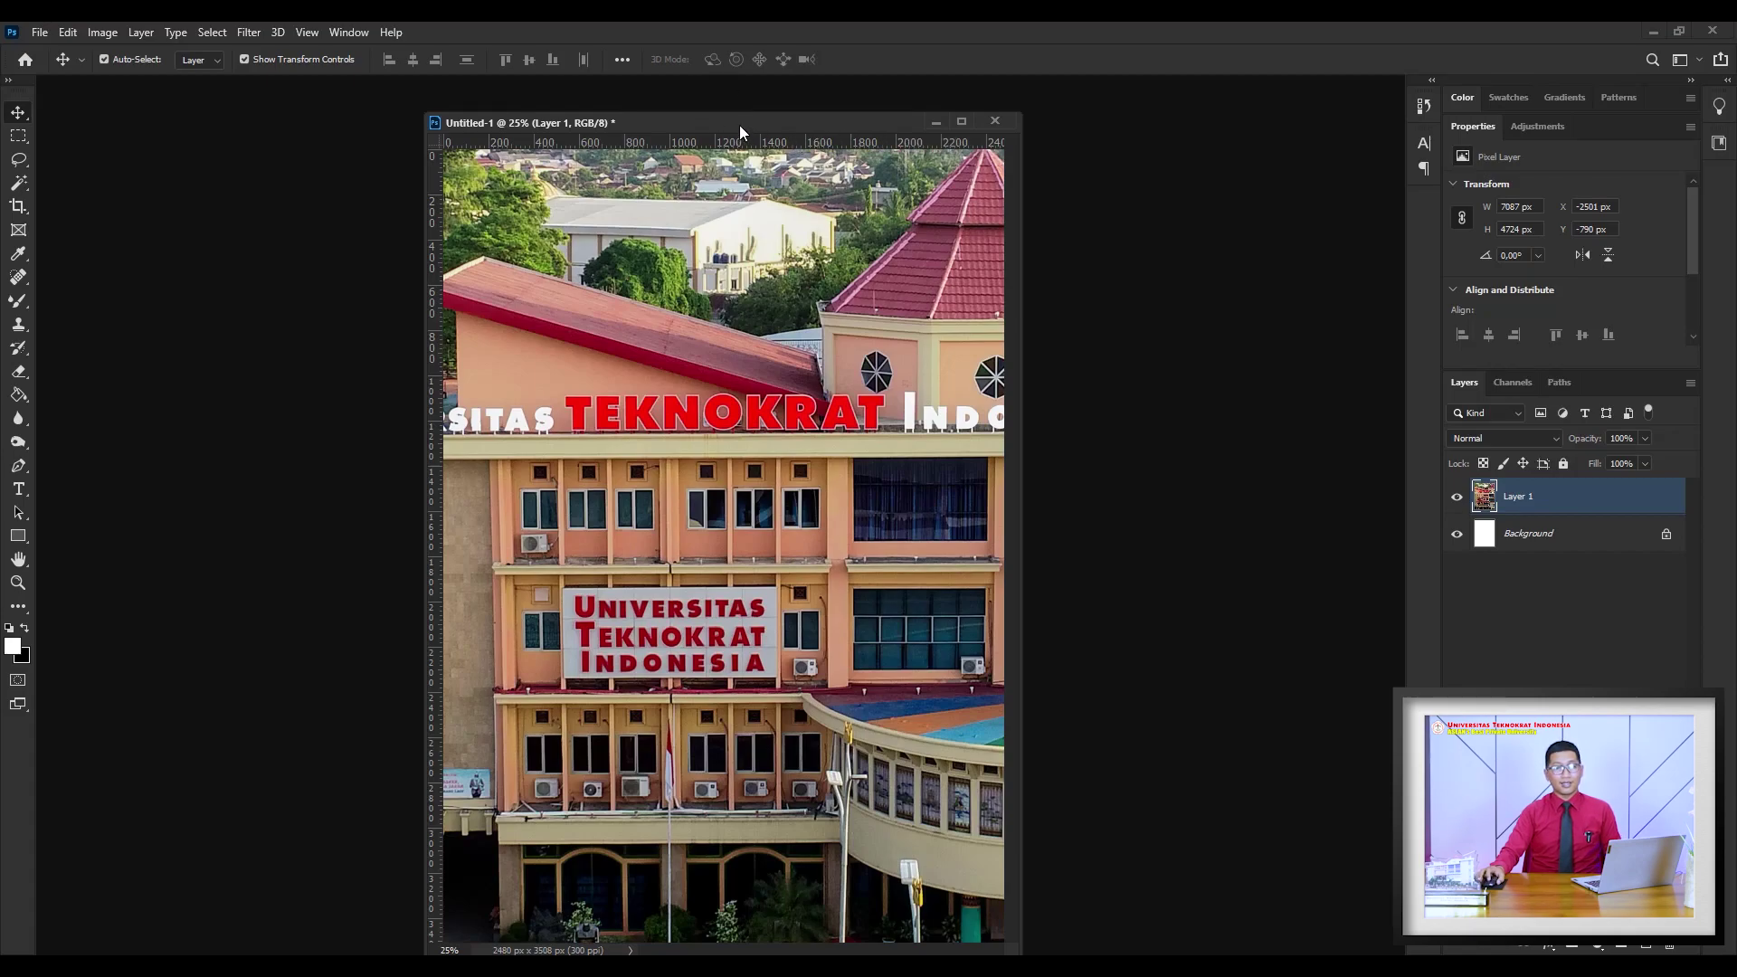
Drag the floating Untitled-1 window into the tab bar as a docked tab
{"action": "left_click_drag", "start_coordinate": [740, 123], "coordinate": [648, 84]}
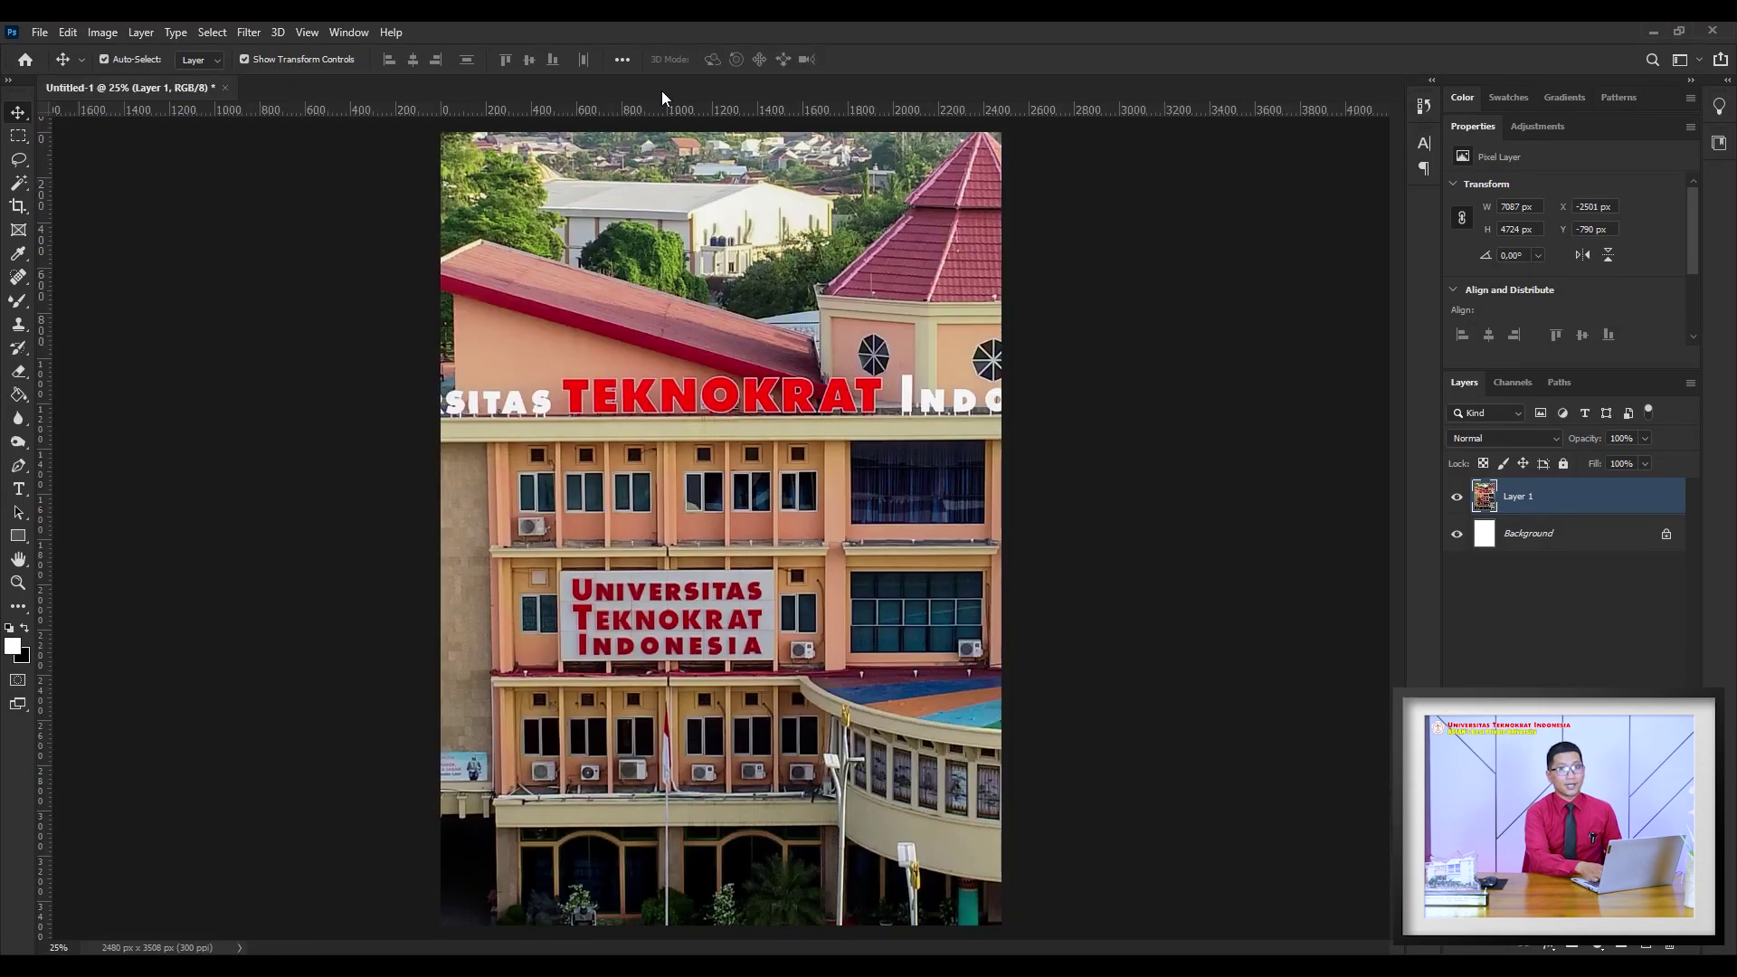
Zoom in and out to inspect the oversized campus photo on the A4 page
{"action": "scroll", "coordinate": [914, 231], "scroll_direction": "down", "scroll_amount": 3}
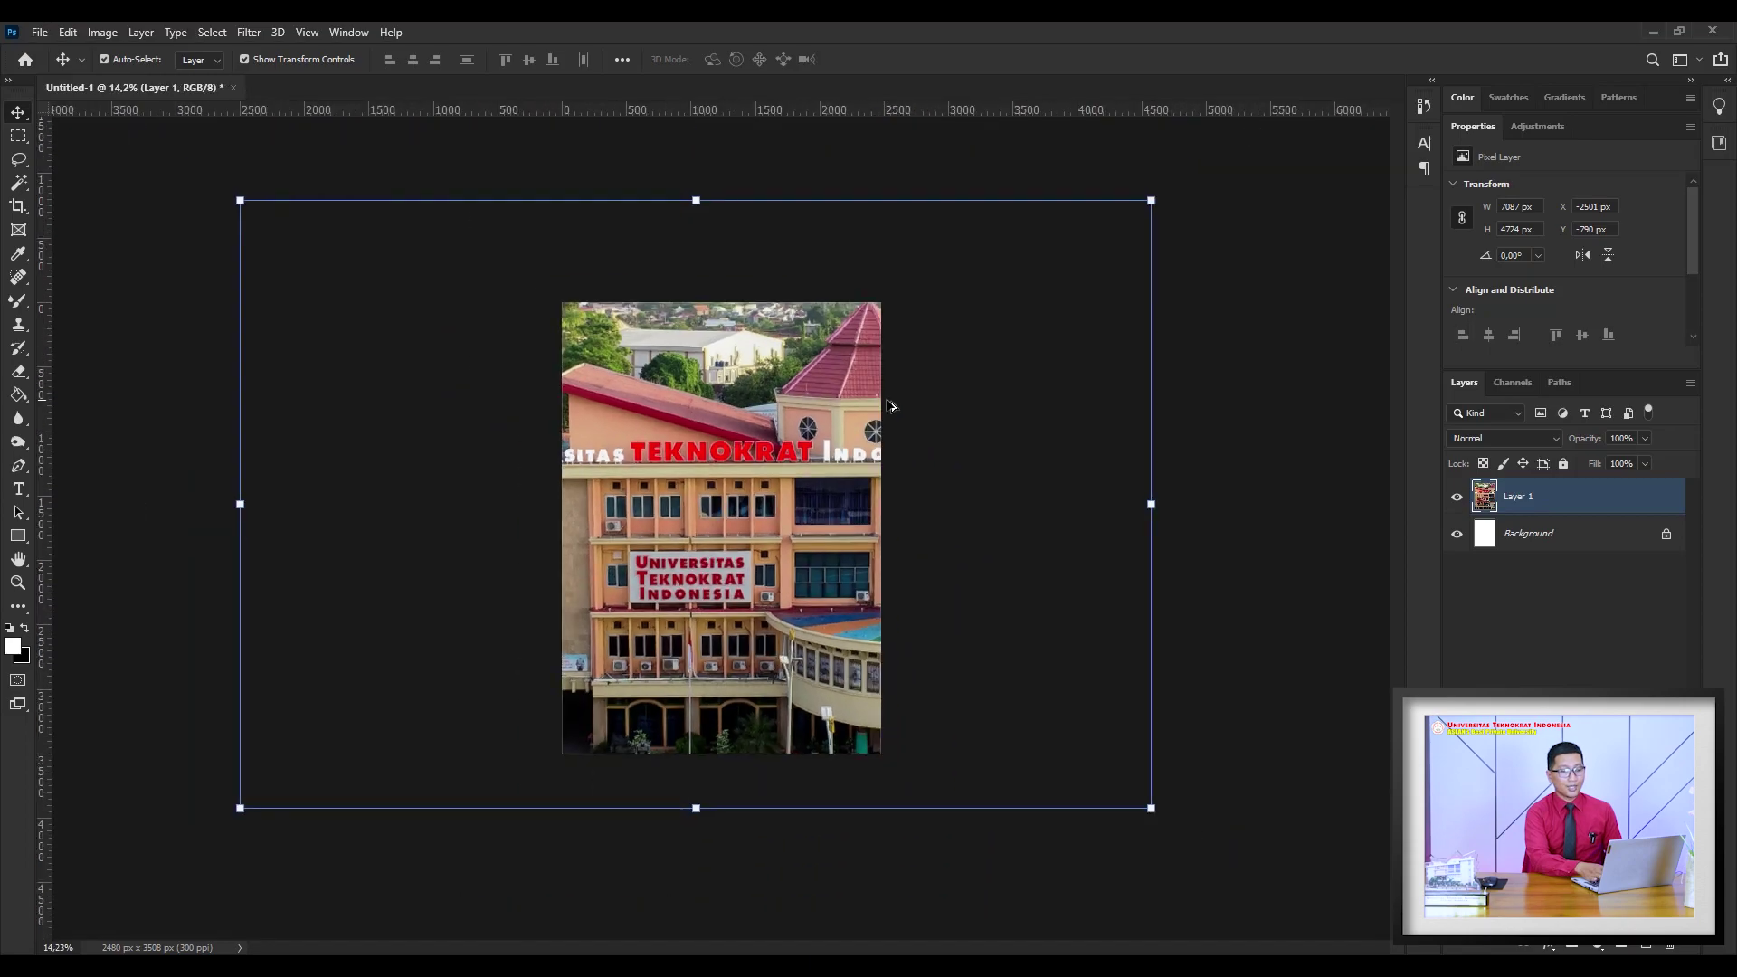
{"action": "scroll", "coordinate": [891, 408], "scroll_direction": "up", "scroll_amount": 5}
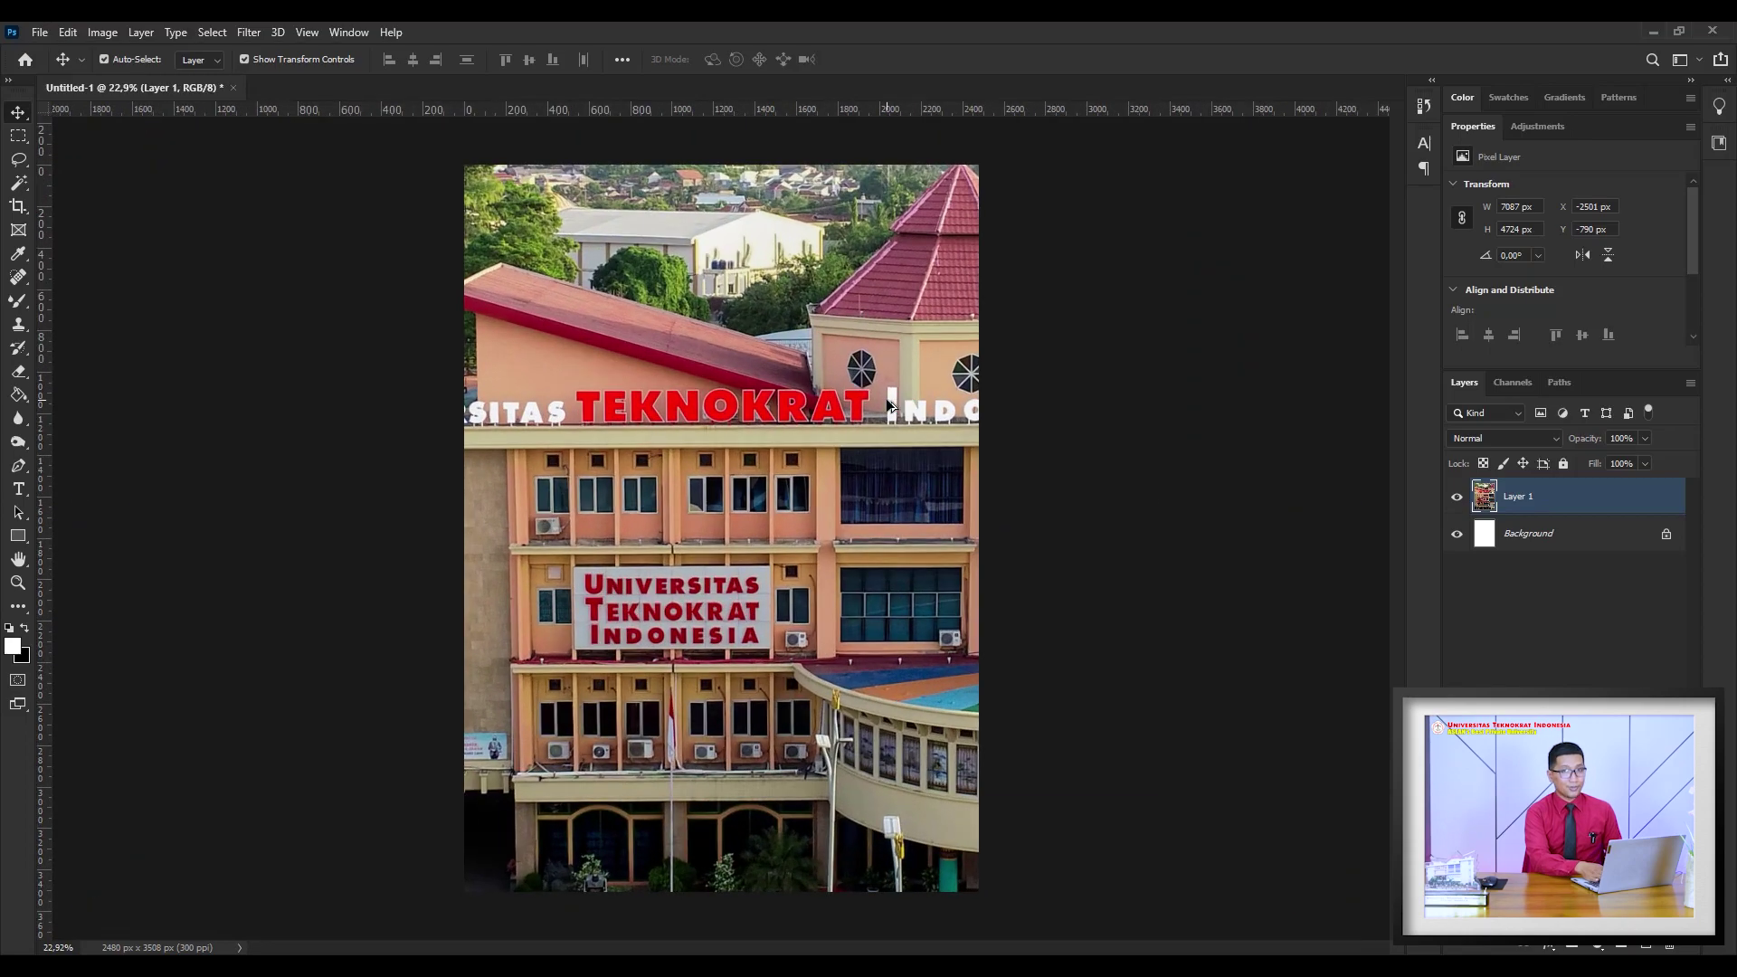
{"action": "scroll", "coordinate": [889, 407], "scroll_direction": "up", "scroll_amount": 1}
{"action": "scroll", "coordinate": [890, 407], "scroll_direction": "up", "scroll_amount": 3}
{"action": "scroll", "coordinate": [889, 407], "scroll_direction": "down", "scroll_amount": 3}
{"action": "scroll", "coordinate": [889, 407], "scroll_direction": "up", "scroll_amount": 3}
{"action": "scroll", "coordinate": [886, 407], "scroll_direction": "down", "scroll_amount": 2}
{"action": "scroll", "coordinate": [887, 407], "scroll_direction": "down", "scroll_amount": 2}
{"action": "scroll", "coordinate": [887, 407], "scroll_direction": "up", "scroll_amount": 1}
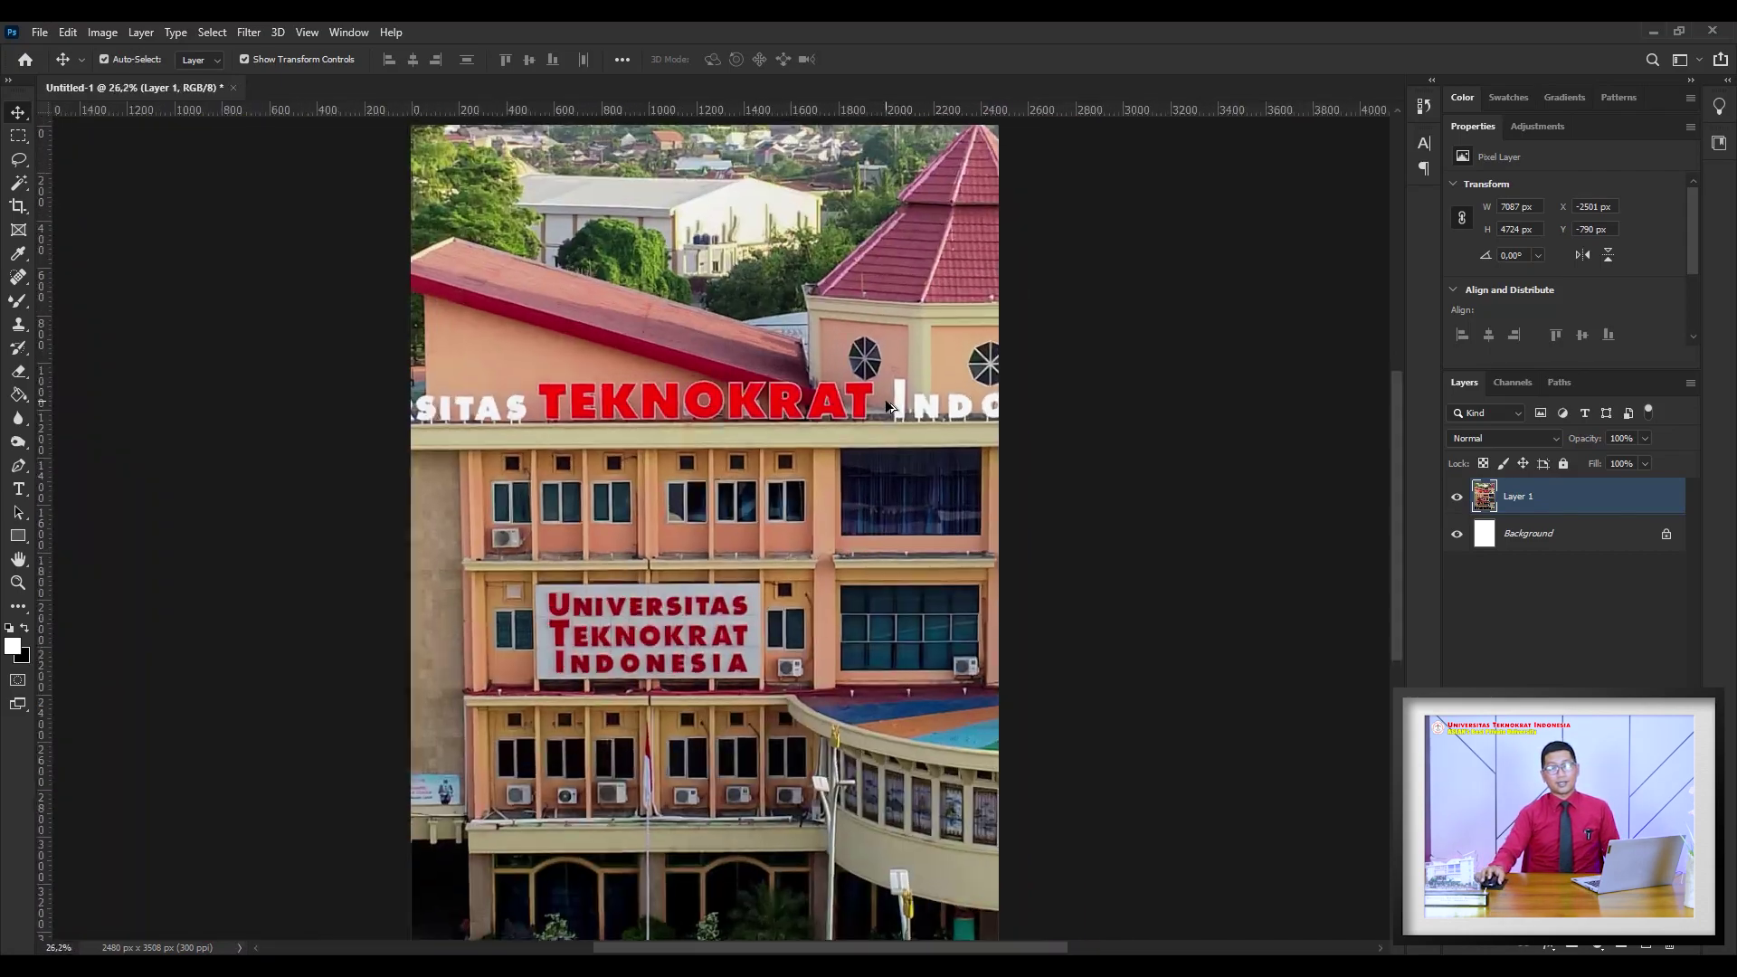
{"action": "scroll", "coordinate": [890, 408], "scroll_direction": "up", "scroll_amount": 2}
{"action": "scroll", "coordinate": [889, 407], "scroll_direction": "up", "scroll_amount": 2}
{"action": "scroll", "coordinate": [887, 407], "scroll_direction": "up", "scroll_amount": 1}
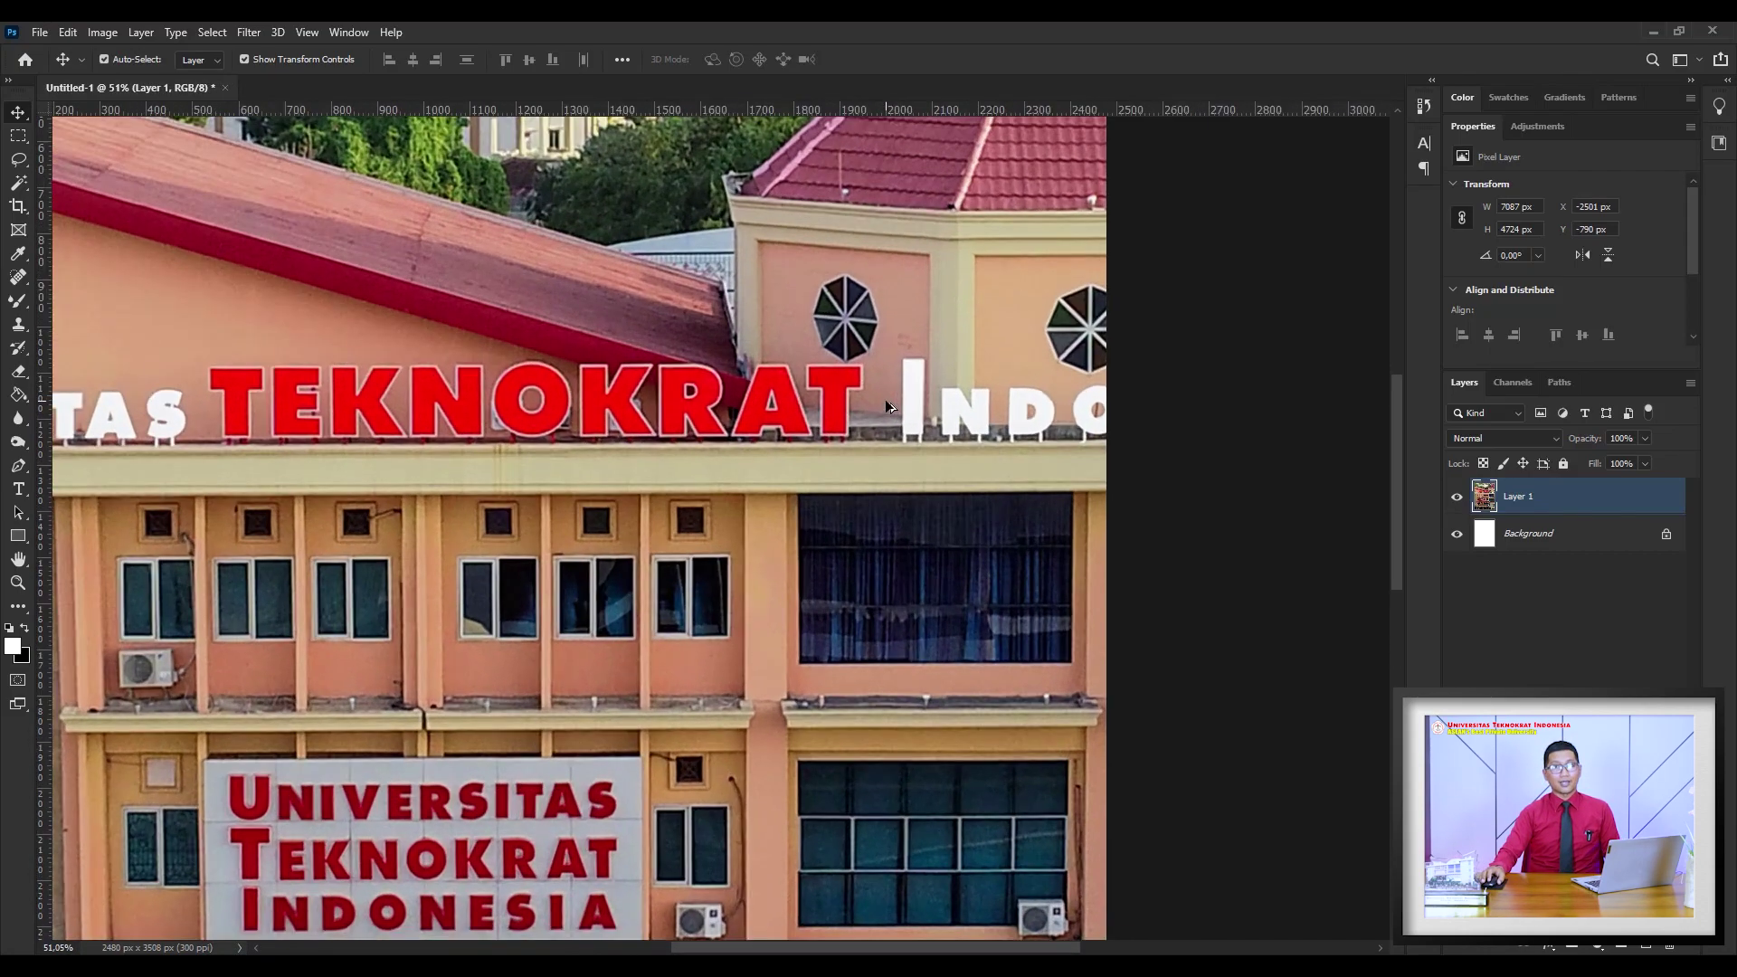
{"action": "key", "text": "ctrl"}
{"action": "scroll", "coordinate": [885, 401], "scroll_direction": "up", "scroll_amount": 1}
{"action": "scroll", "coordinate": [885, 401], "scroll_direction": "up", "scroll_amount": 1}
{"action": "scroll", "coordinate": [885, 401], "scroll_direction": "down", "scroll_amount": 1}
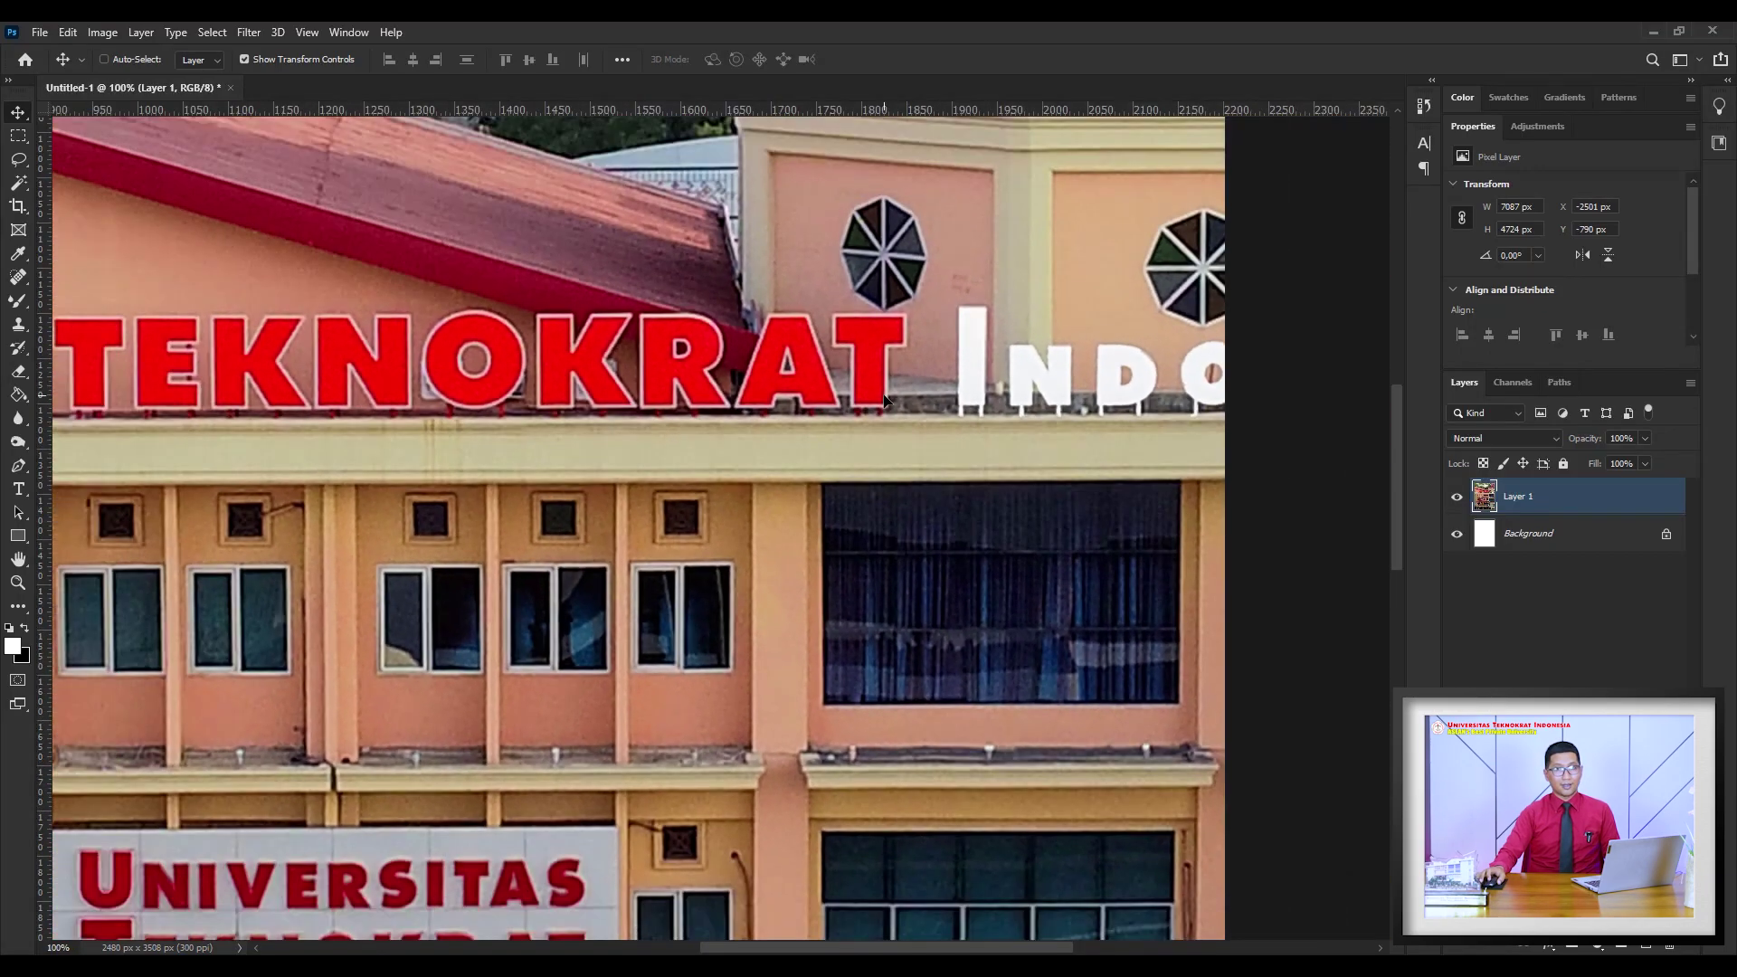
{"action": "scroll", "coordinate": [885, 401], "scroll_direction": "down", "scroll_amount": 1}
{"action": "scroll", "coordinate": [884, 400], "scroll_direction": "up", "scroll_amount": 1}
{"action": "scroll", "coordinate": [885, 401], "scroll_direction": "up", "scroll_amount": 2}
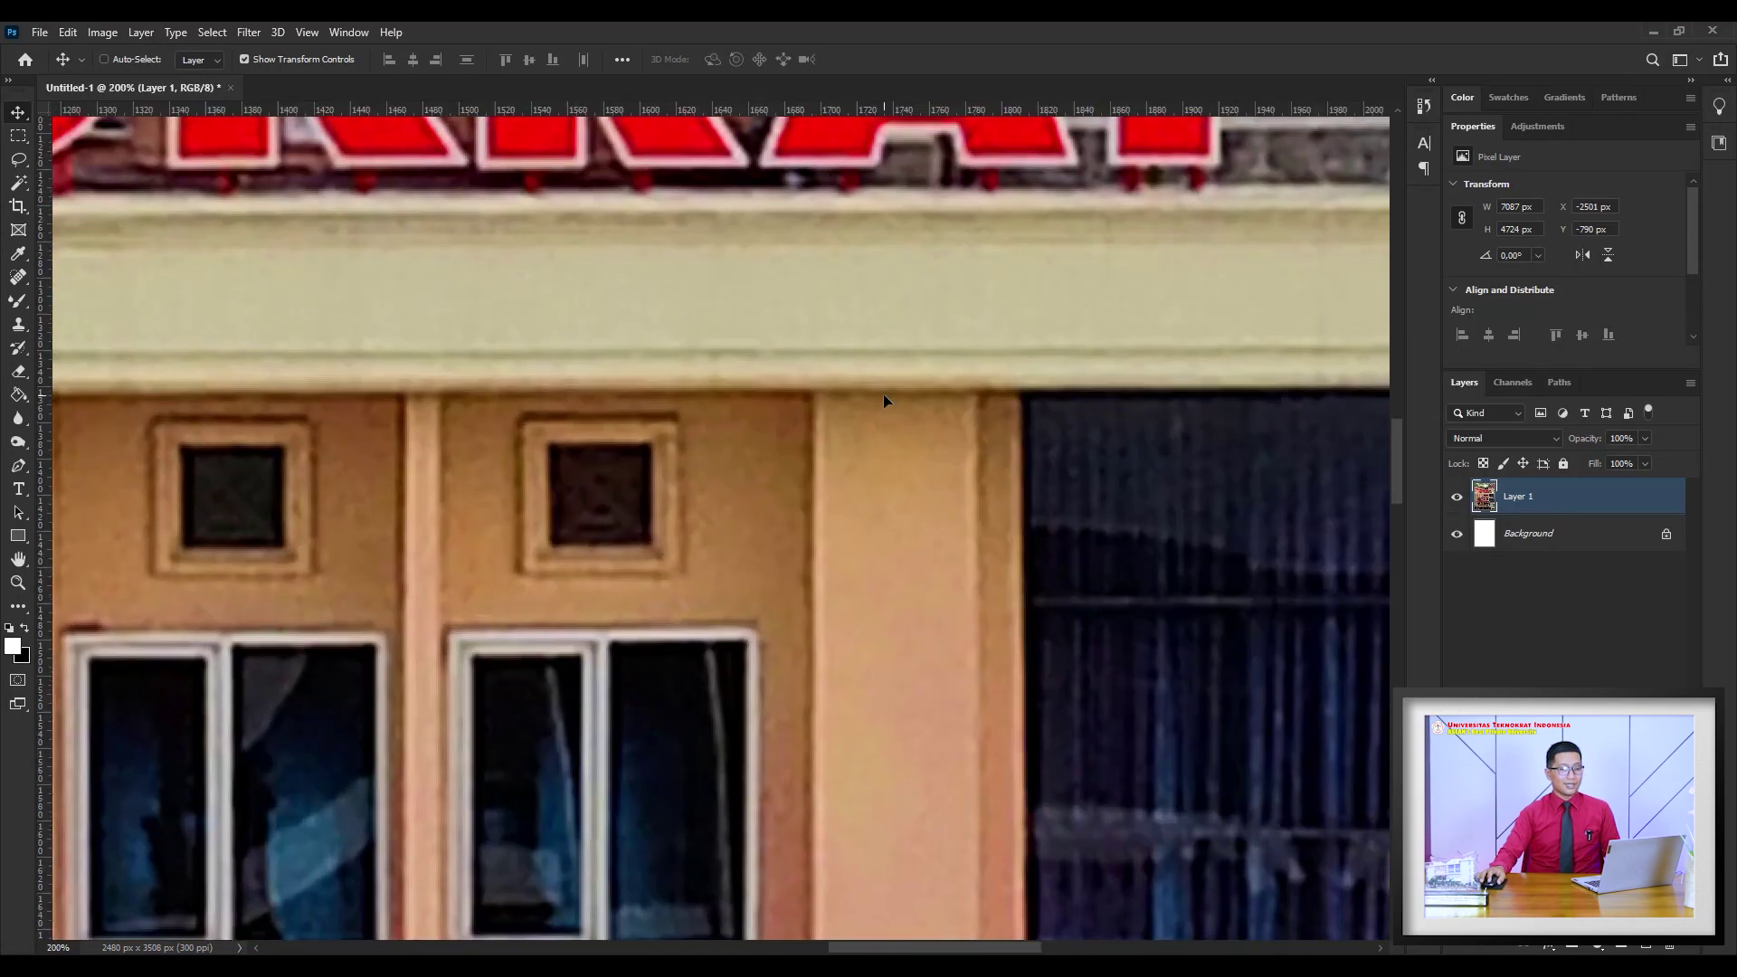
{"action": "scroll", "coordinate": [885, 401], "scroll_direction": "down", "scroll_amount": 2}
{"action": "scroll", "coordinate": [885, 401], "scroll_direction": "down", "scroll_amount": 1}
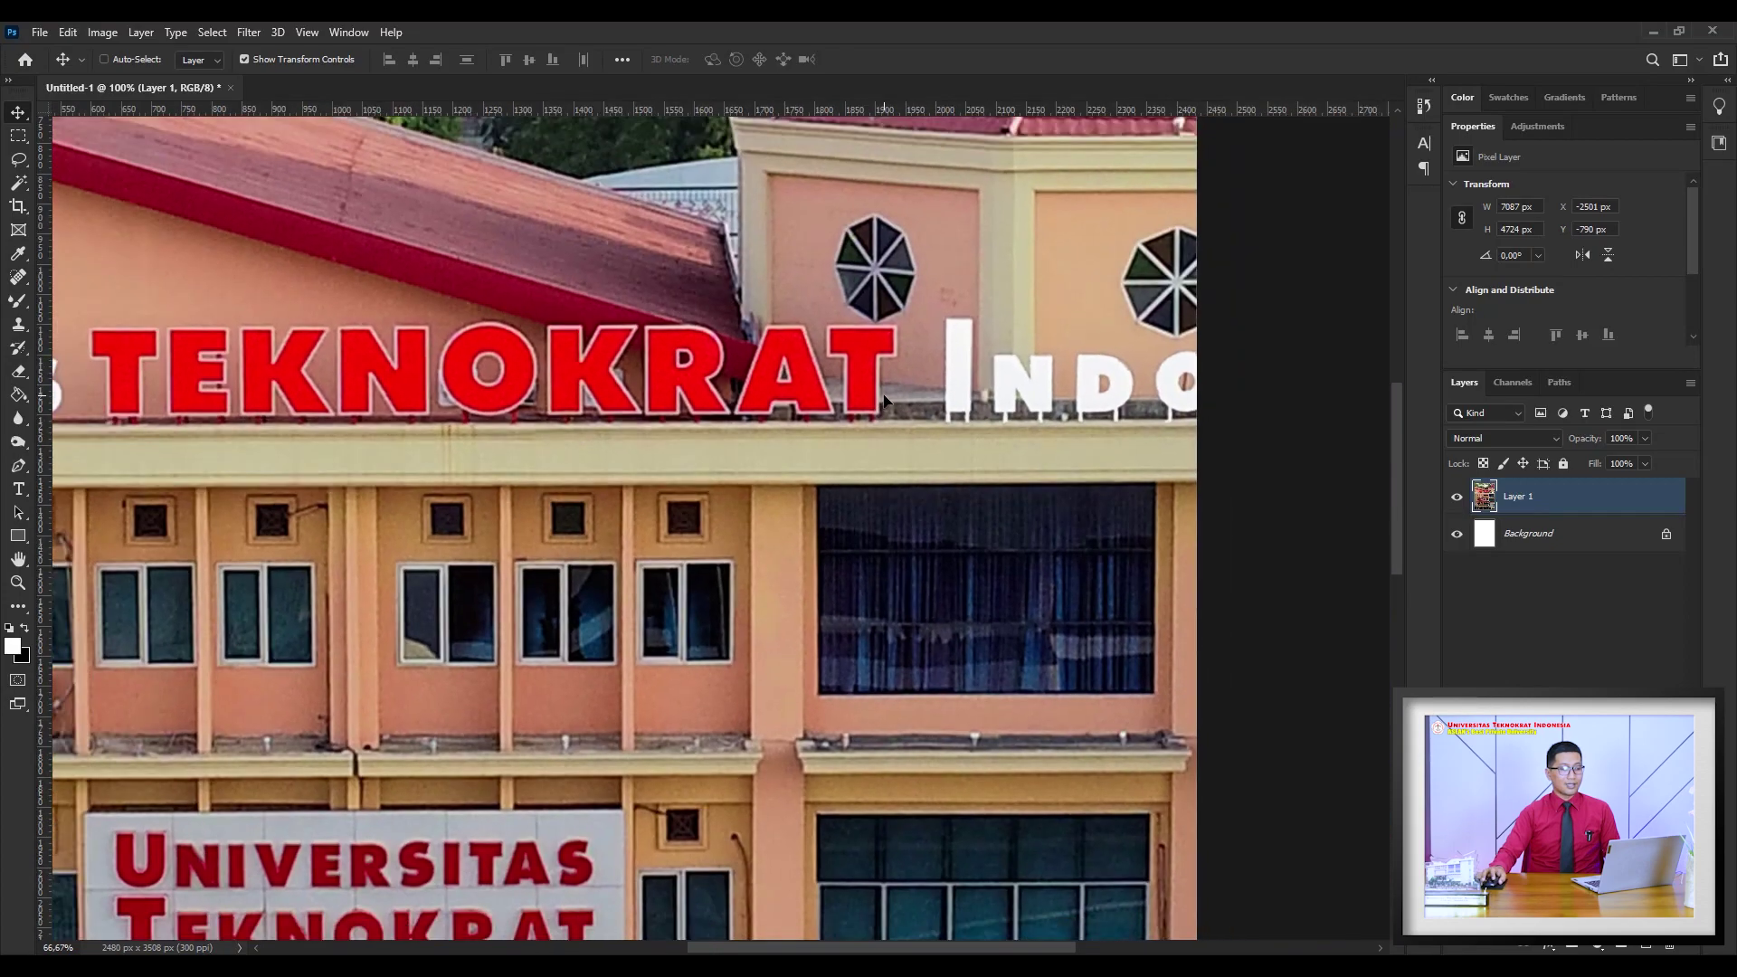
{"action": "scroll", "coordinate": [885, 401], "scroll_direction": "down", "scroll_amount": 2}
{"action": "scroll", "coordinate": [885, 401], "scroll_direction": "down", "scroll_amount": 1}
{"action": "scroll", "coordinate": [885, 401], "scroll_direction": "down", "scroll_amount": 1}
{"action": "key", "text": "ctrl"}
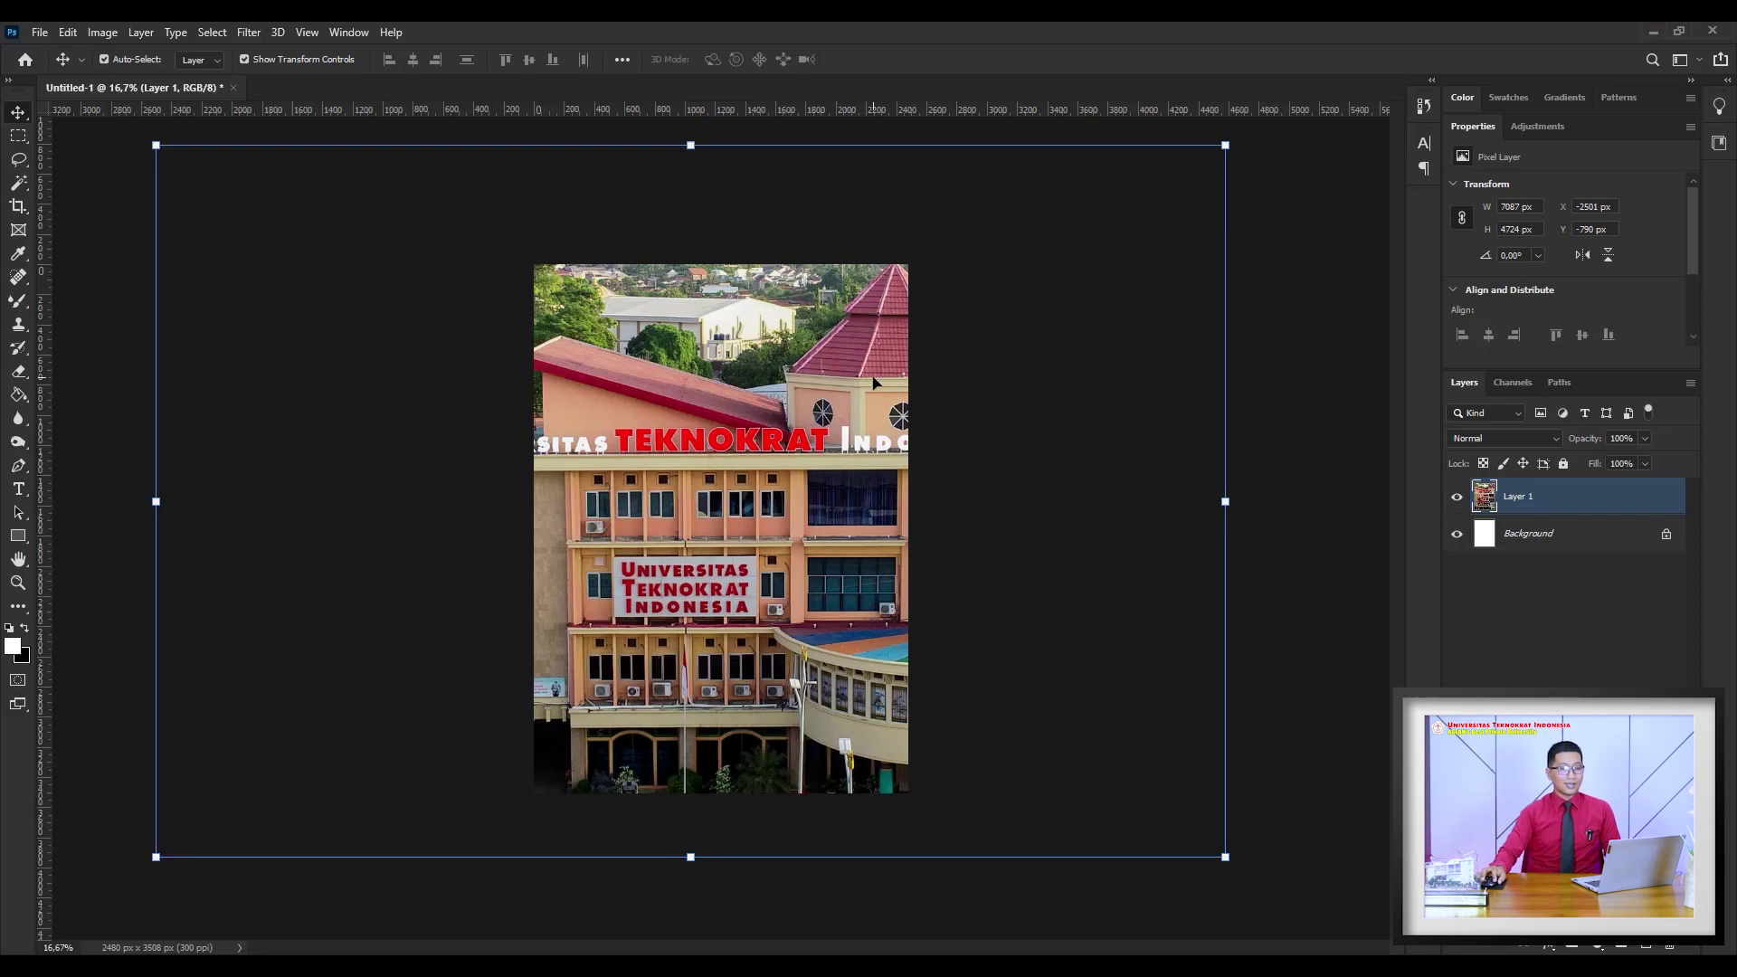
Zoom around again, then uncheck Show Transform Controls in the Move tool options bar
{"action": "scroll", "coordinate": [875, 383], "scroll_direction": "up", "scroll_amount": 1}
{"action": "scroll", "coordinate": [874, 383], "scroll_direction": "up", "scroll_amount": 2}
{"action": "scroll", "coordinate": [874, 382], "scroll_direction": "down", "scroll_amount": 2}
{"action": "scroll", "coordinate": [874, 382], "scroll_direction": "down", "scroll_amount": 1}
{"action": "scroll", "coordinate": [874, 383], "scroll_direction": "up", "scroll_amount": 2}
{"action": "scroll", "coordinate": [874, 383], "scroll_direction": "up", "scroll_amount": 2}
{"action": "scroll", "coordinate": [874, 383], "scroll_direction": "down", "scroll_amount": 2}
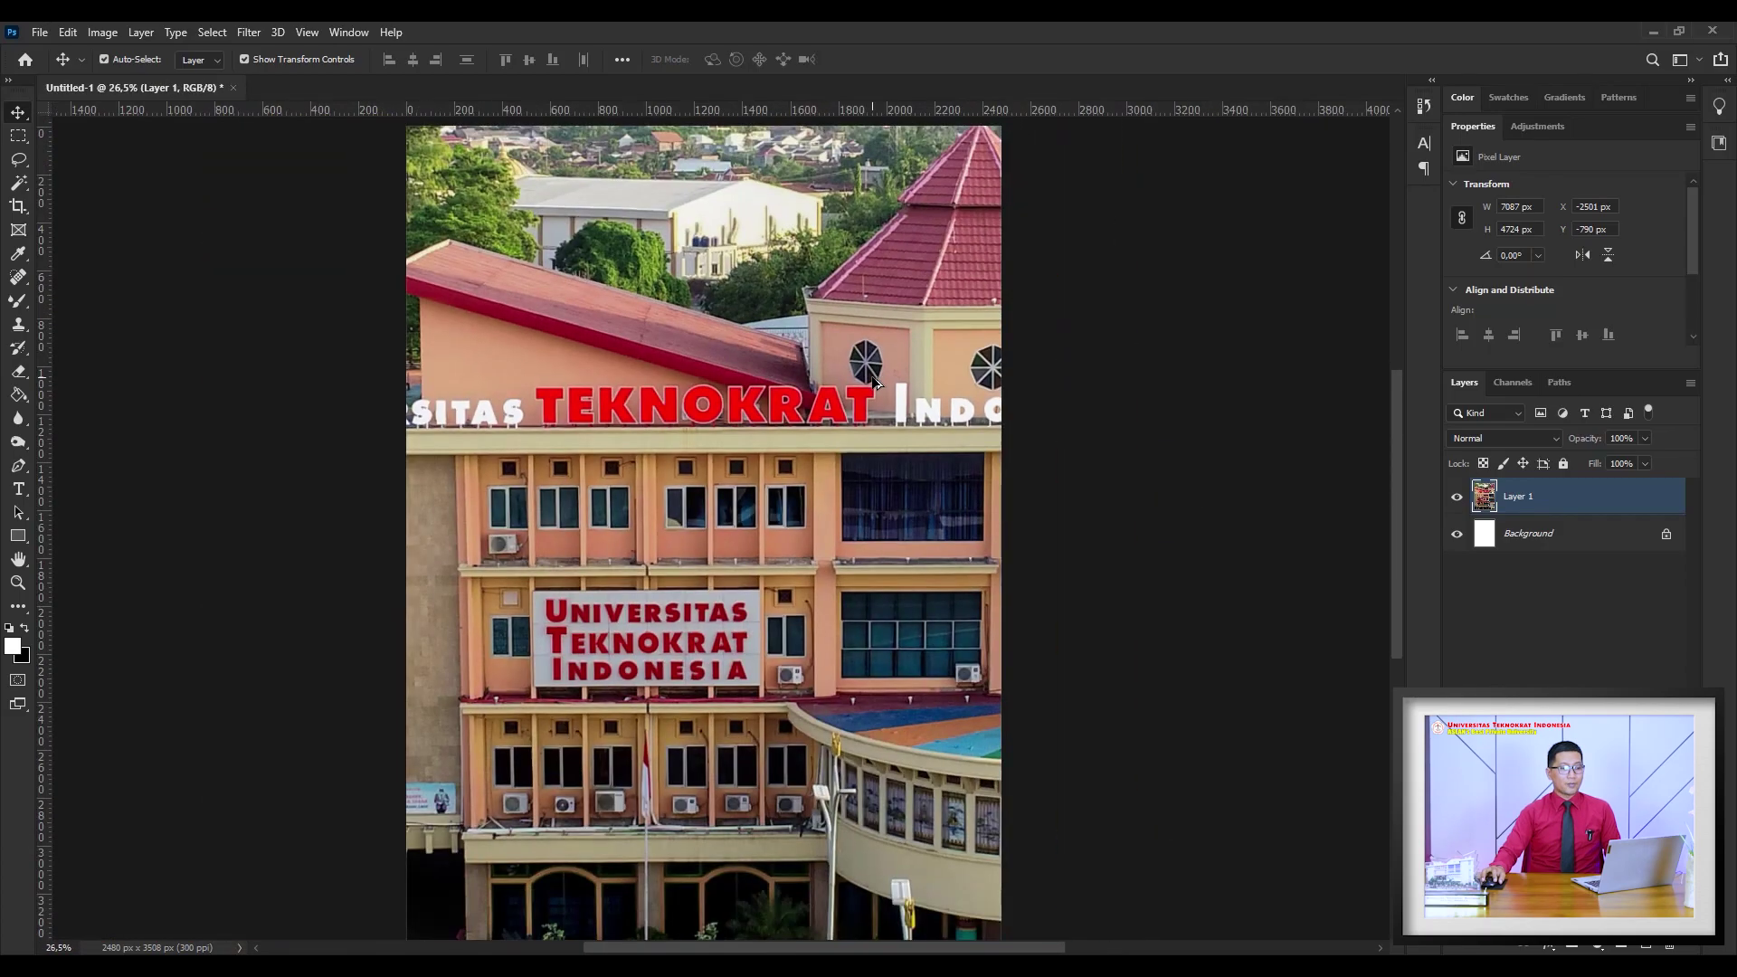
{"action": "scroll", "coordinate": [874, 383], "scroll_direction": "down", "scroll_amount": 2}
{"action": "scroll", "coordinate": [874, 383], "scroll_direction": "down", "scroll_amount": 1}
{"action": "scroll", "coordinate": [874, 383], "scroll_direction": "up", "scroll_amount": 1}
{"action": "scroll", "coordinate": [874, 383], "scroll_direction": "up", "scroll_amount": 1}
{"action": "scroll", "coordinate": [874, 383], "scroll_direction": "up", "scroll_amount": 1}
{"action": "scroll", "coordinate": [874, 383], "scroll_direction": "down", "scroll_amount": 2}
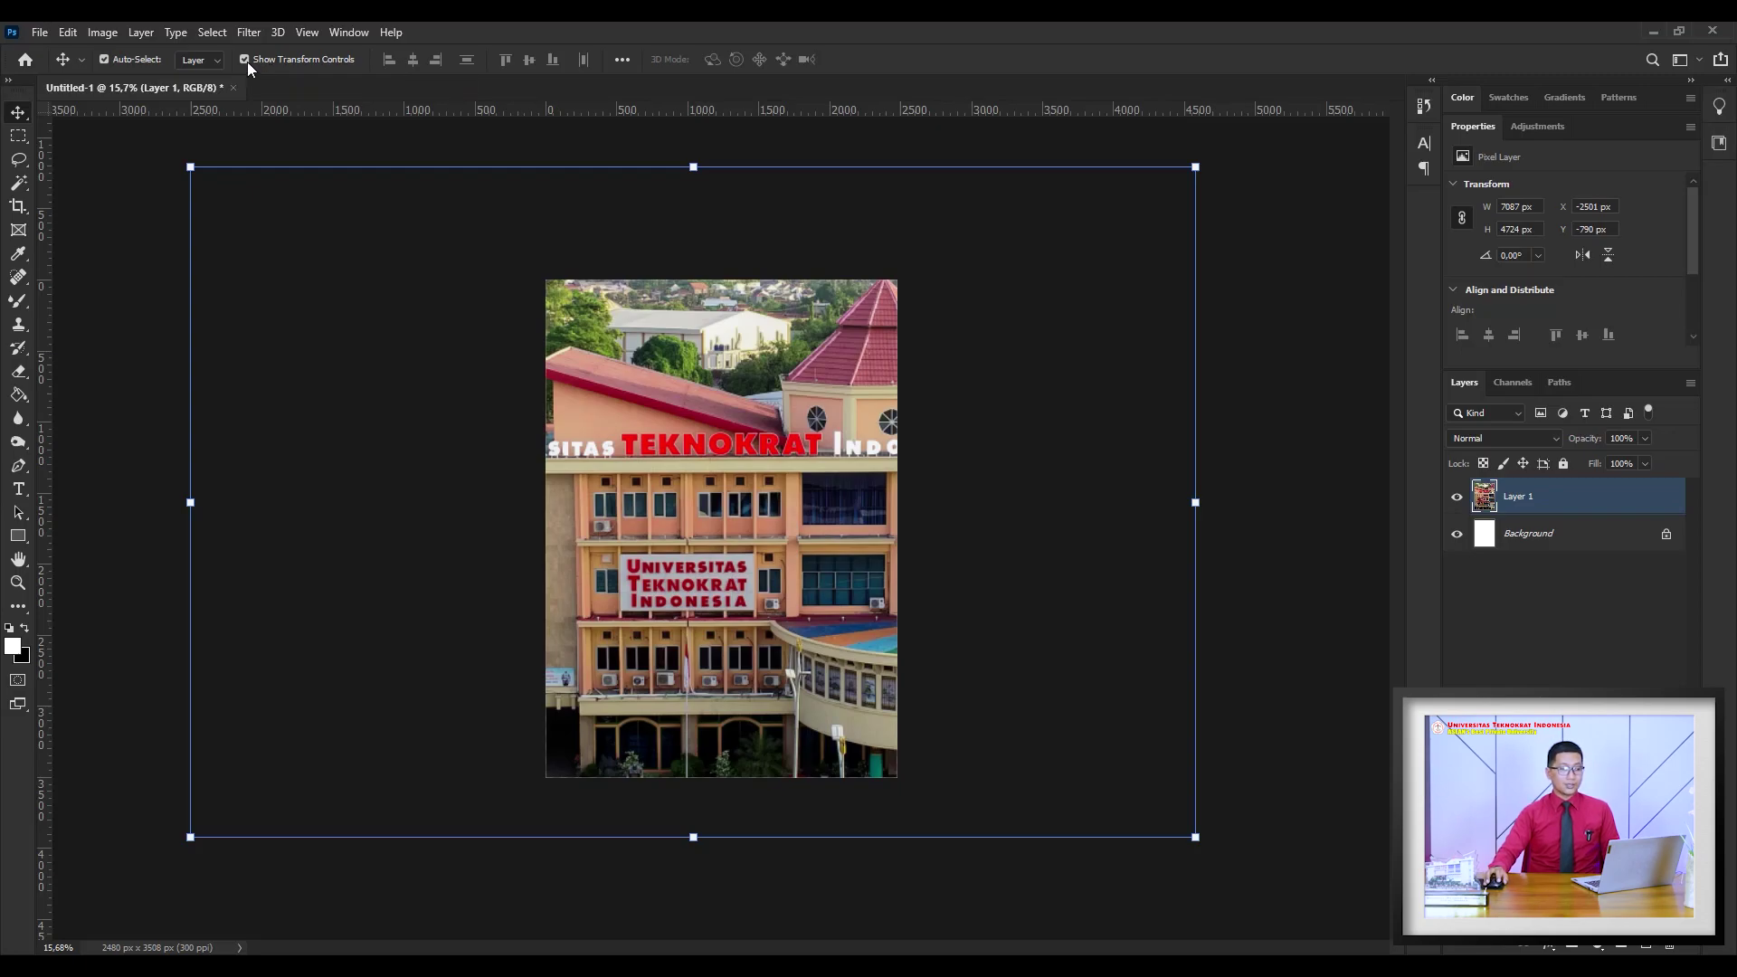
{"action": "left_click", "coordinate": [244, 60]}
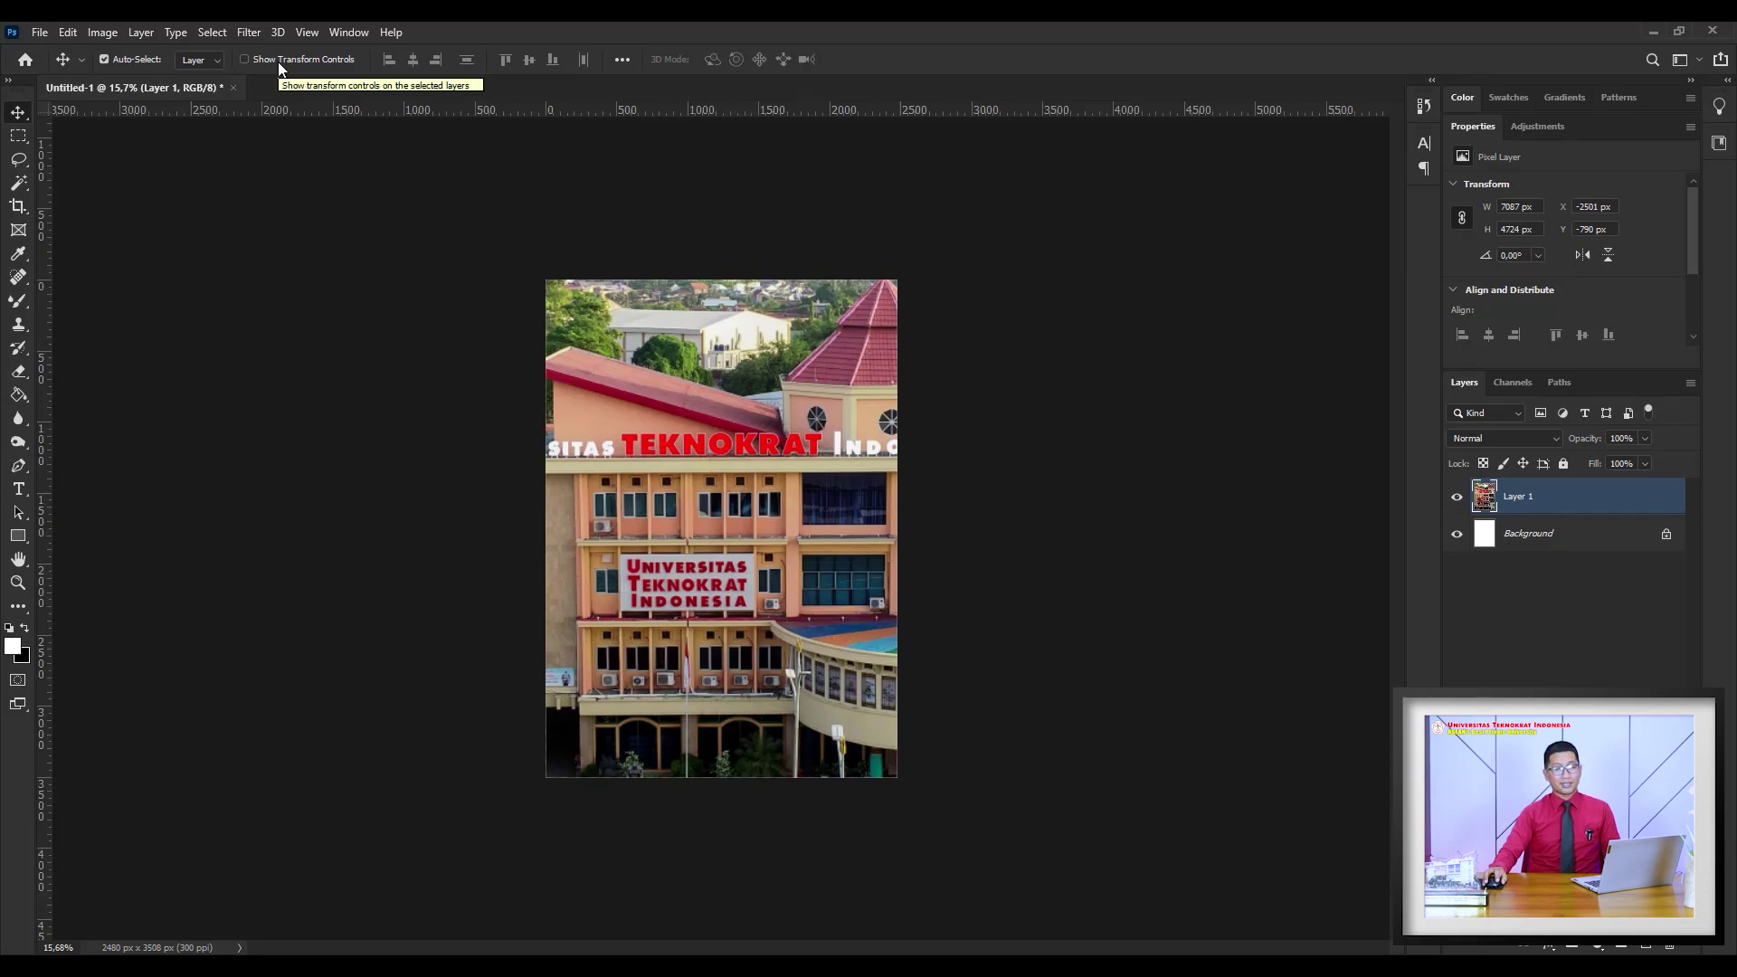
Re-enable Show Transform Controls, zoom in and out, and nudge the photo right
{"action": "left_click", "coordinate": [244, 59]}
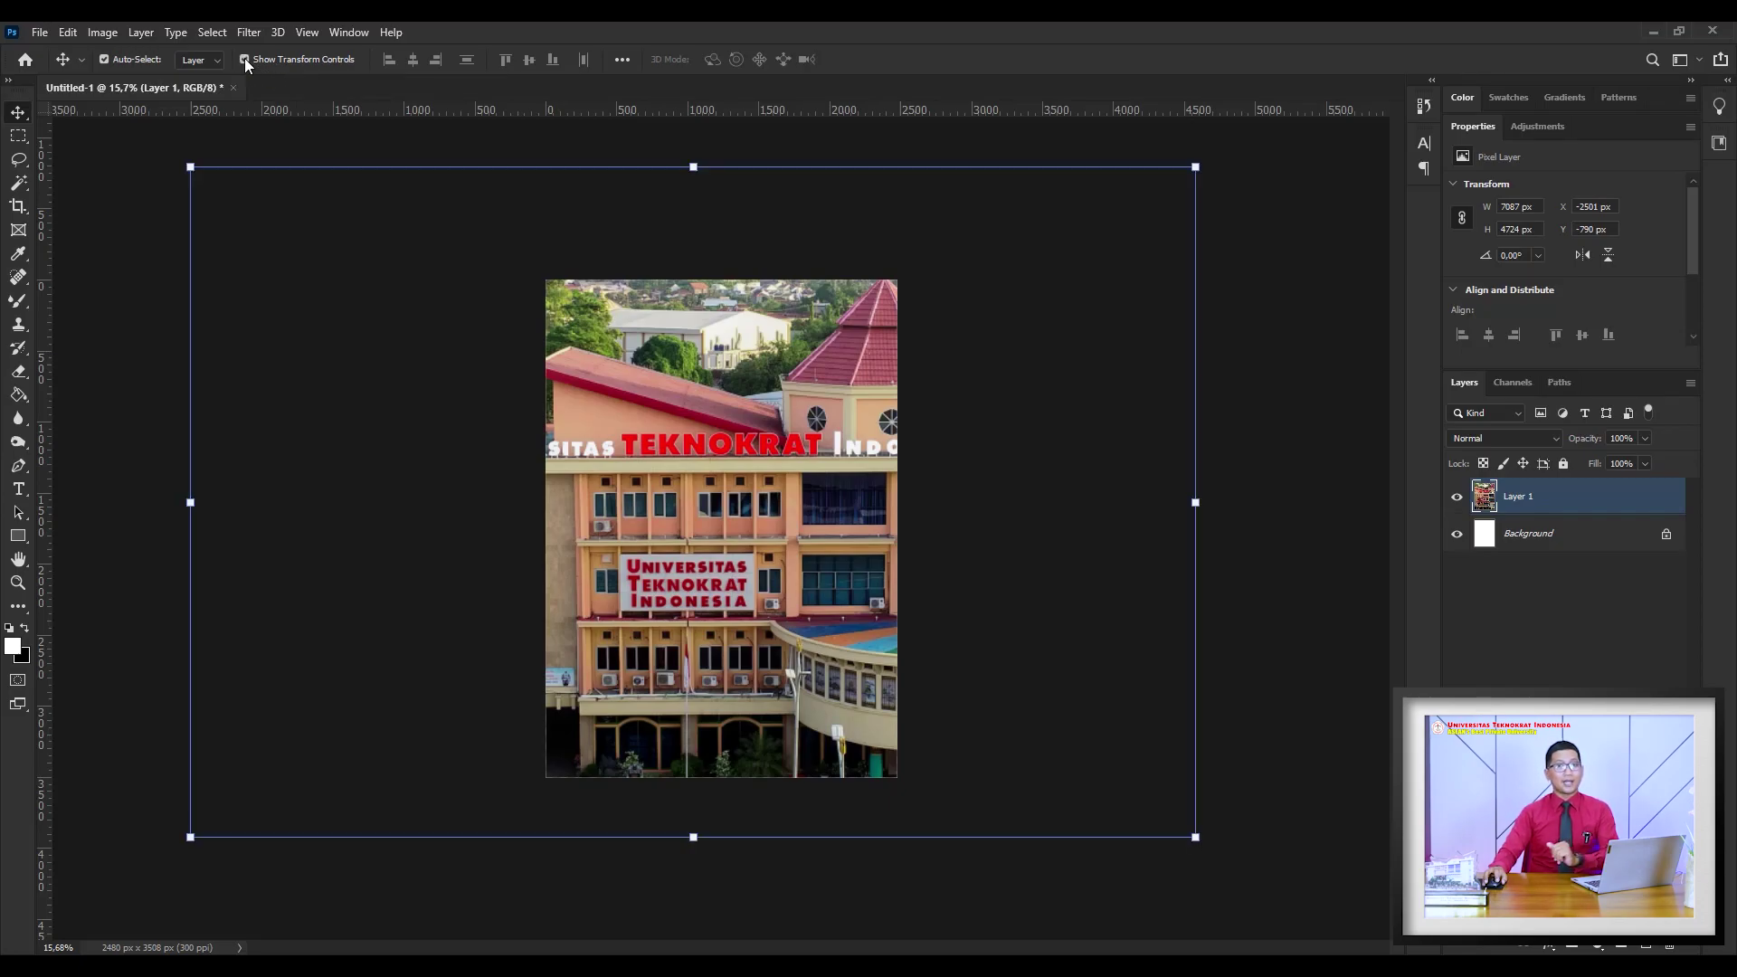
{"action": "key", "text": "ctrl+plus"}
{"action": "key", "text": "ctrl+plus"}
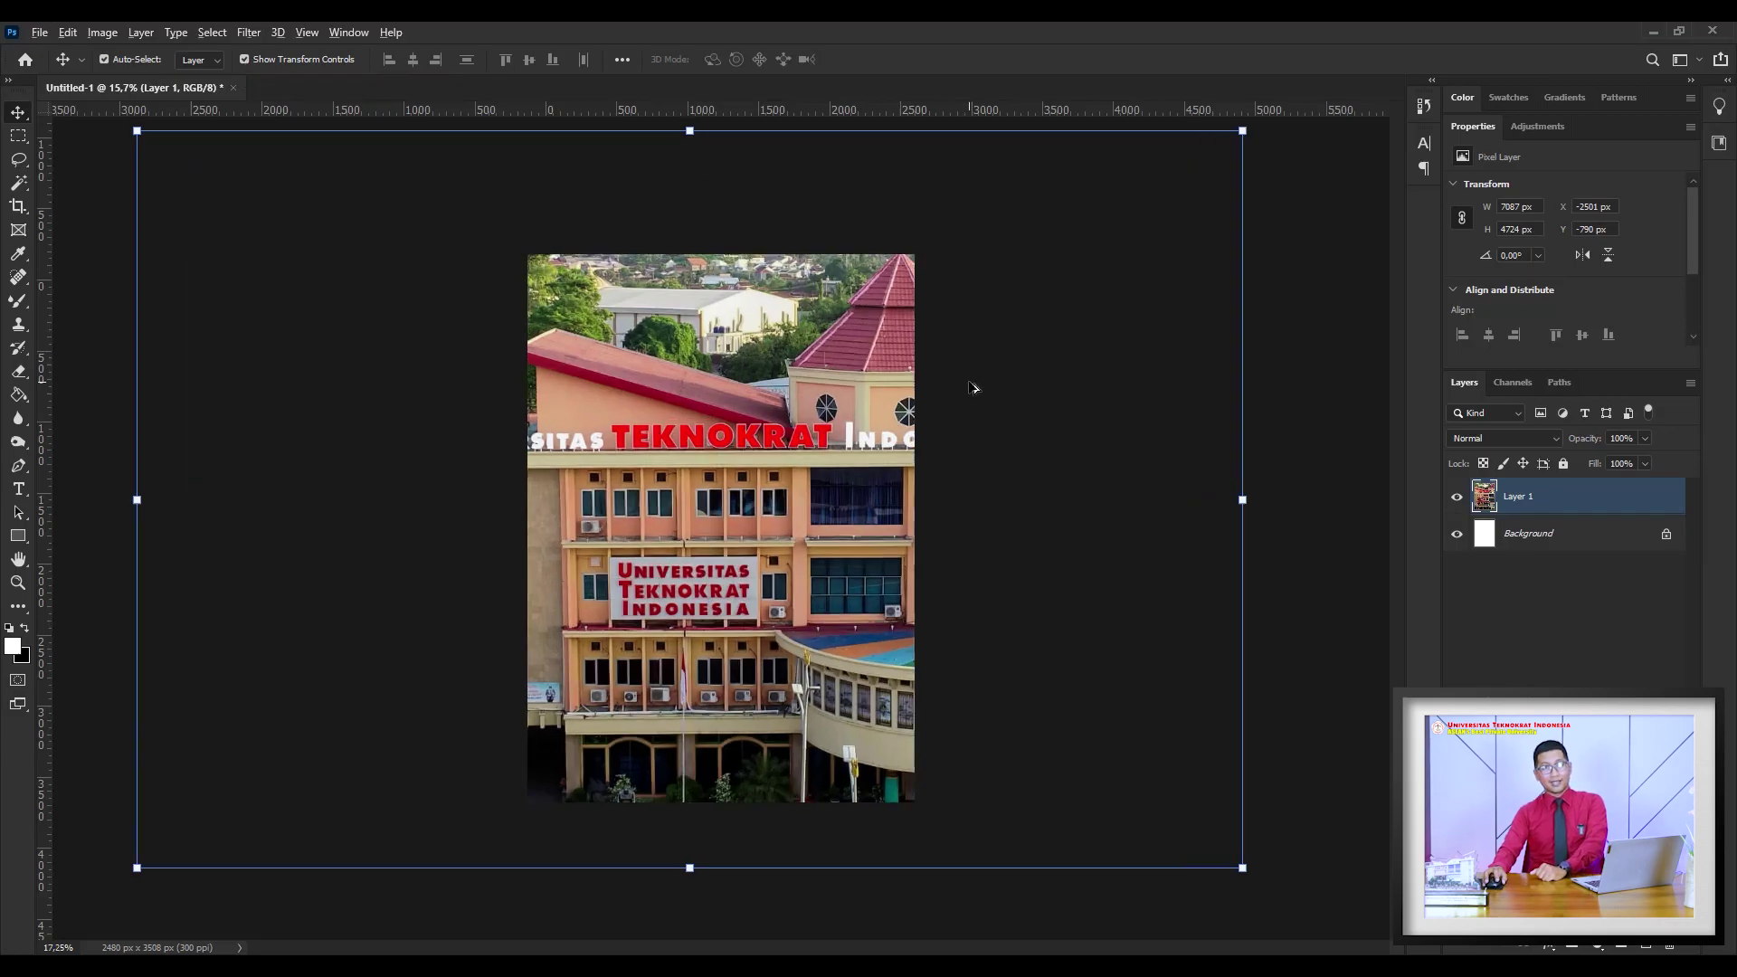
{"action": "scroll", "coordinate": [970, 385], "scroll_direction": "up", "scroll_amount": 3}
{"action": "scroll", "coordinate": [970, 385], "scroll_direction": "up", "scroll_amount": 2}
{"action": "scroll", "coordinate": [970, 385], "scroll_direction": "down", "scroll_amount": 2}
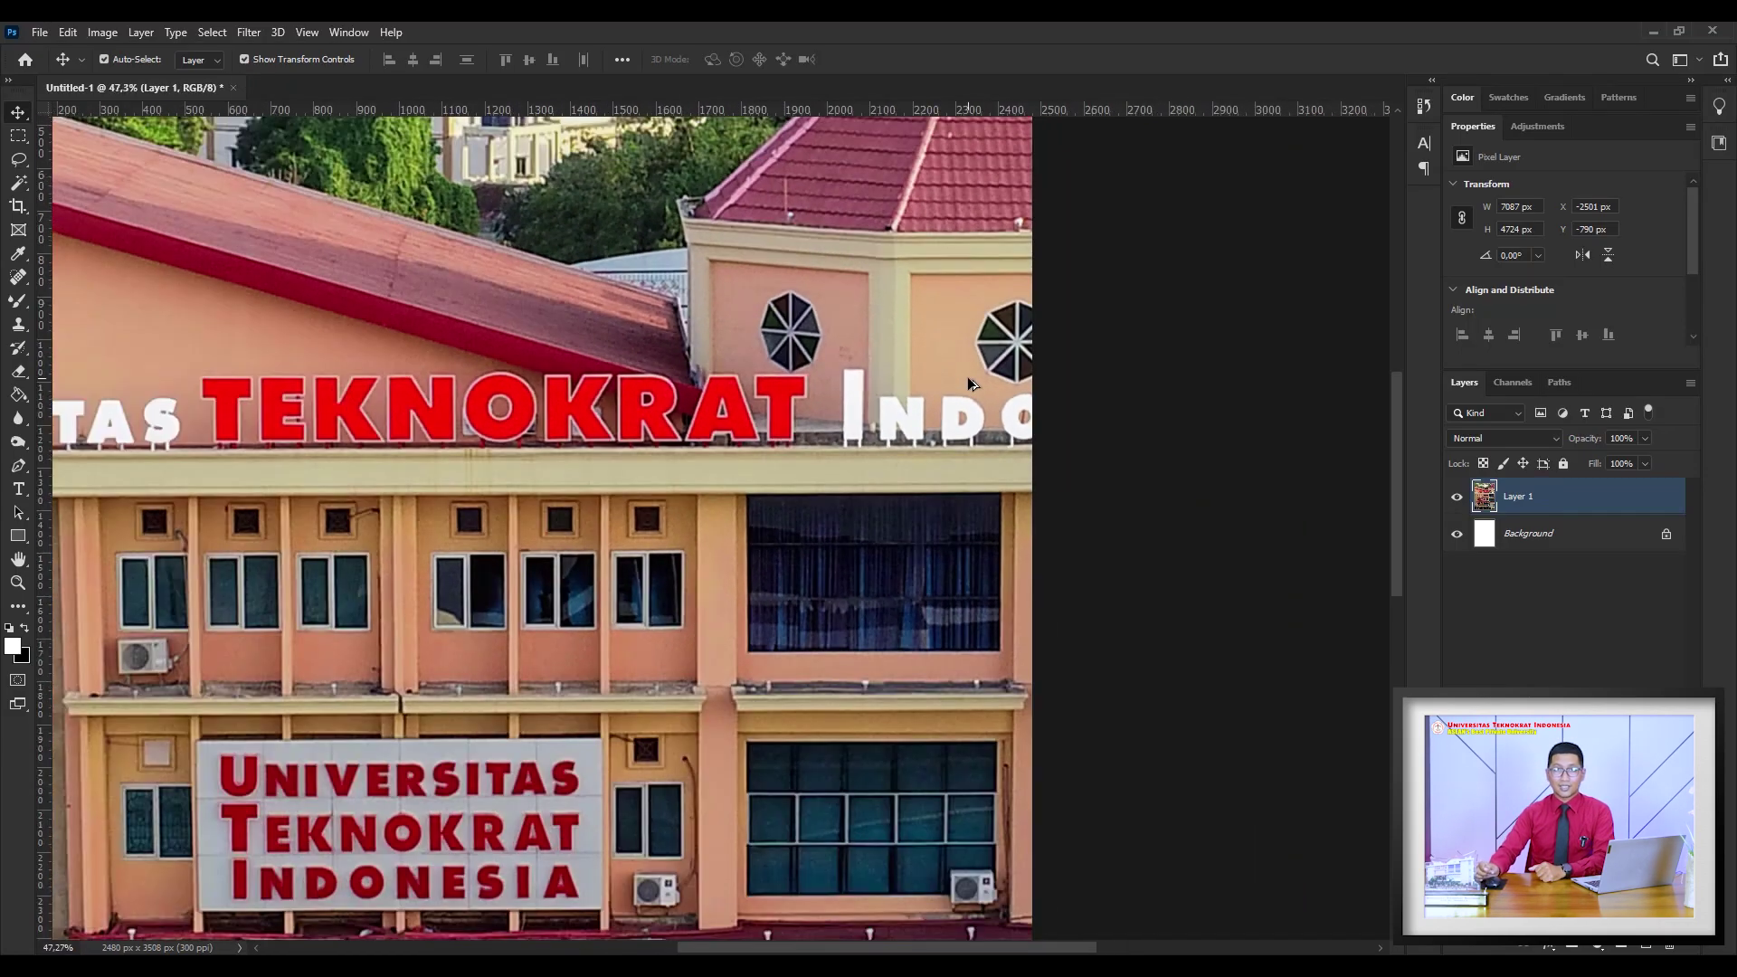
{"action": "scroll", "coordinate": [969, 383], "scroll_direction": "down", "scroll_amount": 3}
{"action": "scroll", "coordinate": [968, 384], "scroll_direction": "down", "scroll_amount": 2}
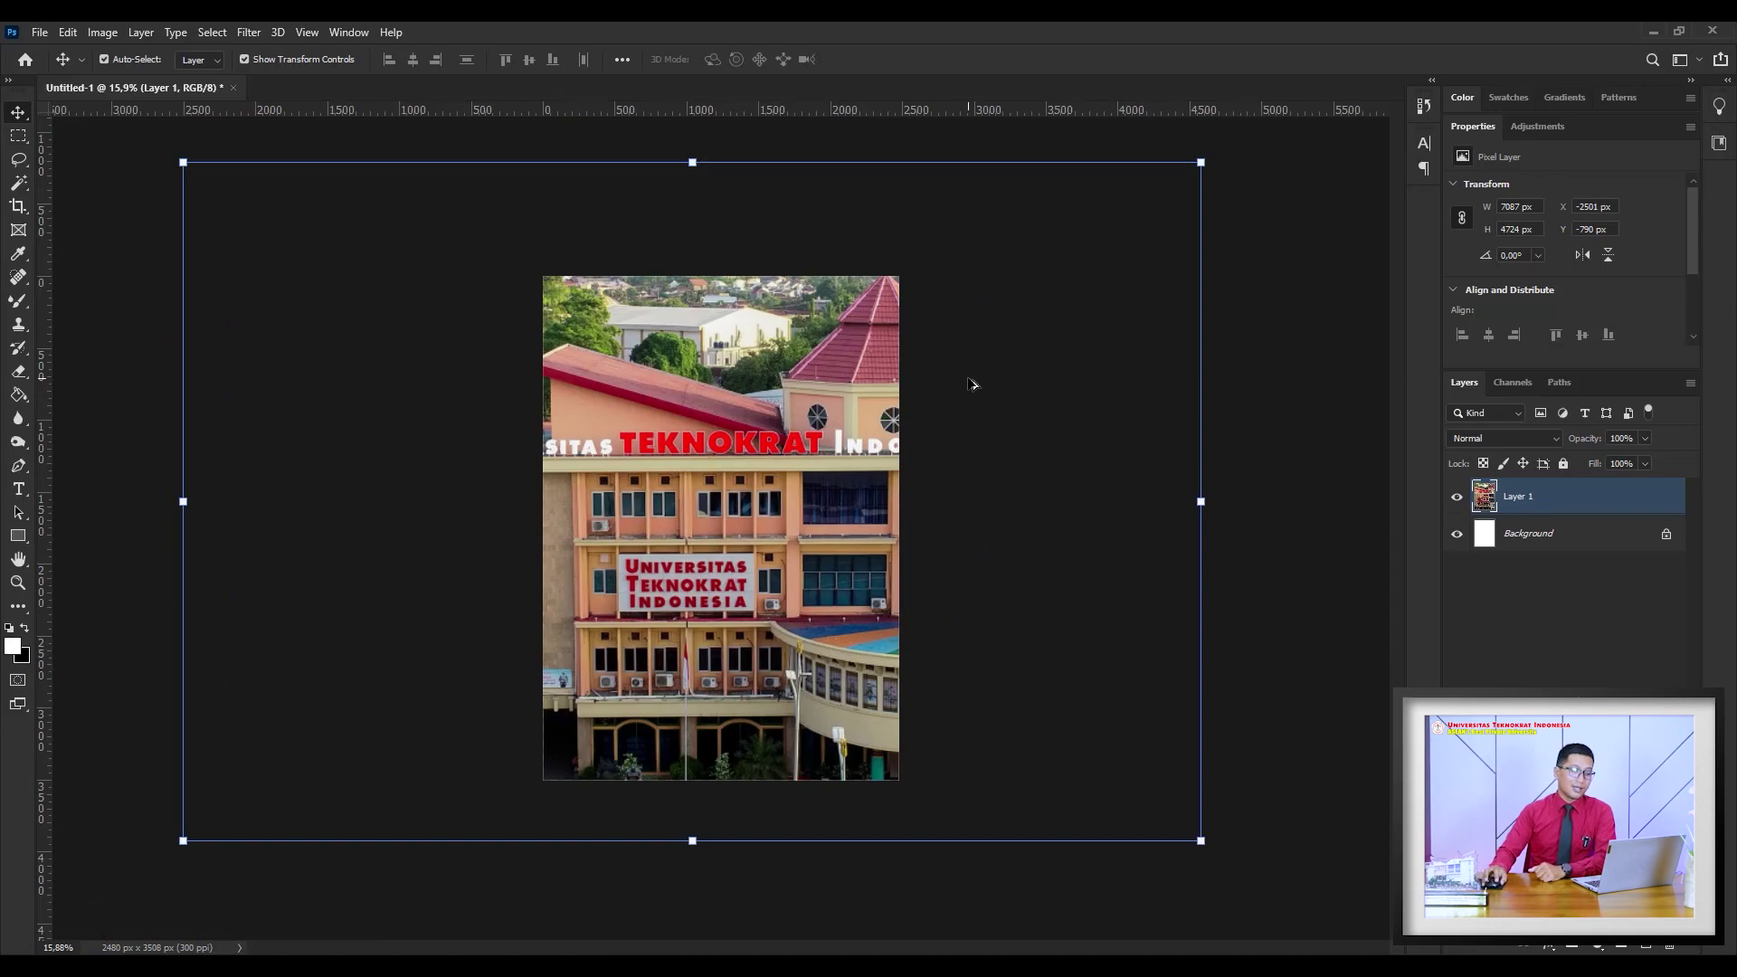
{"action": "left_click_drag", "start_coordinate": [788, 374], "coordinate": [808, 380]}
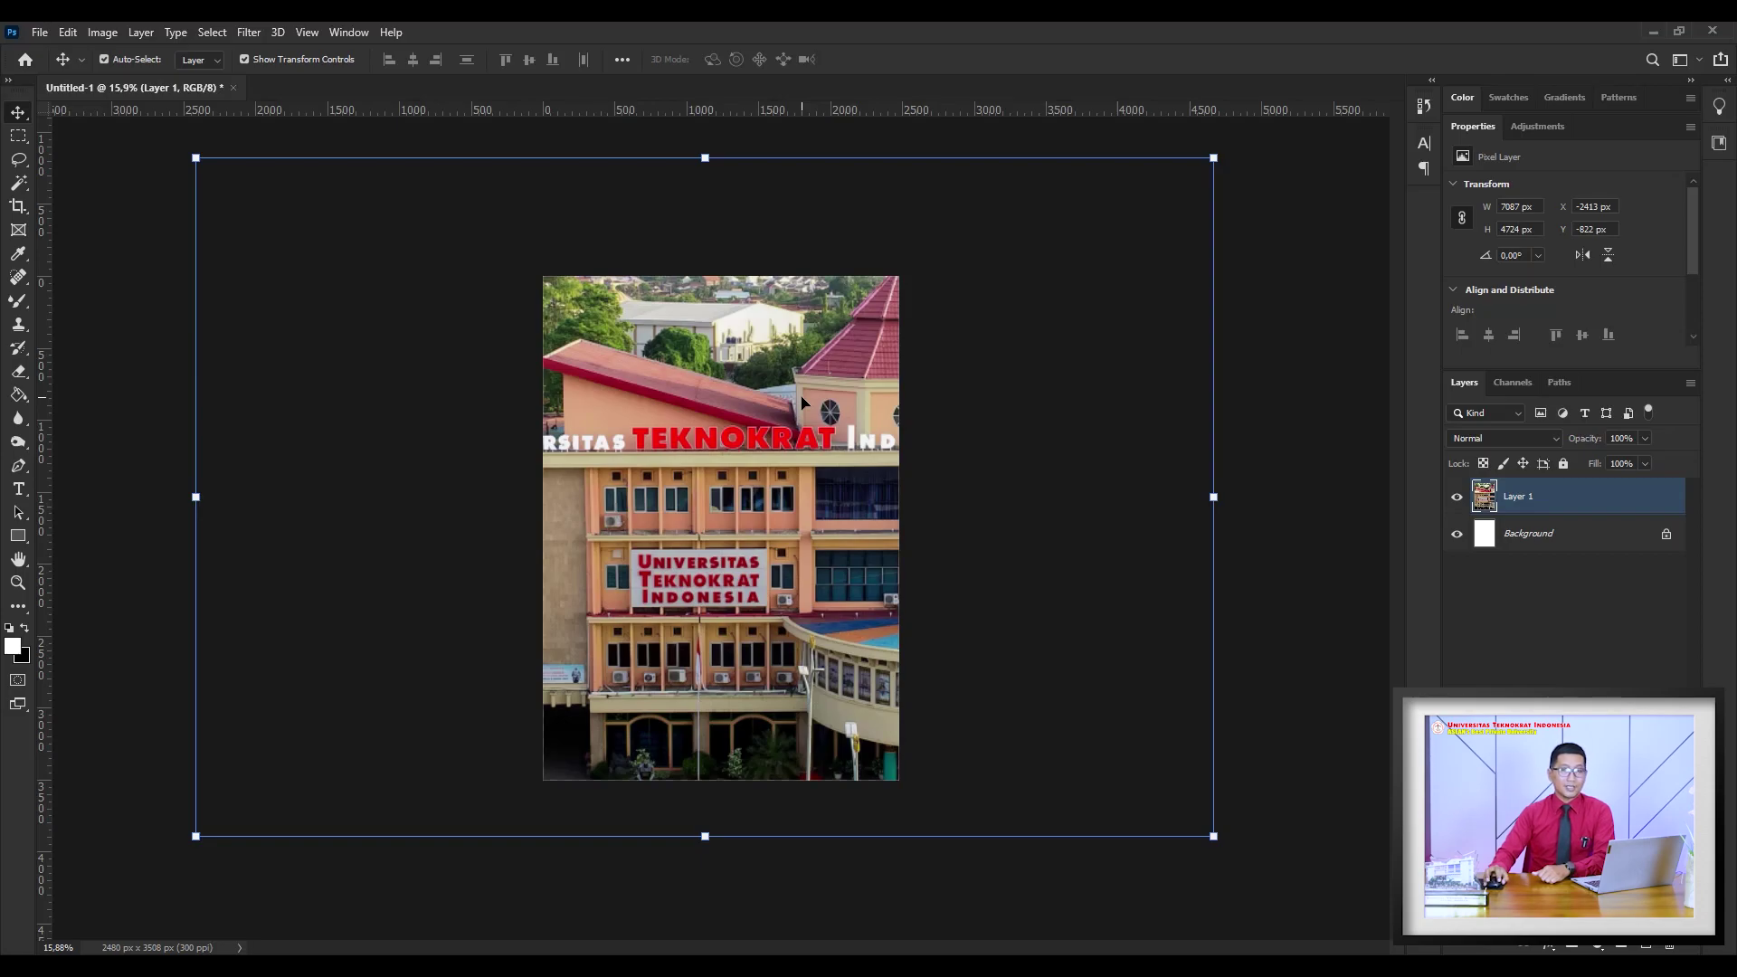
Move the campus photo slightly lower to about Y -684 px and start scaling it down
{"action": "left_click_drag", "start_coordinate": [862, 391], "coordinate": [850, 421]}
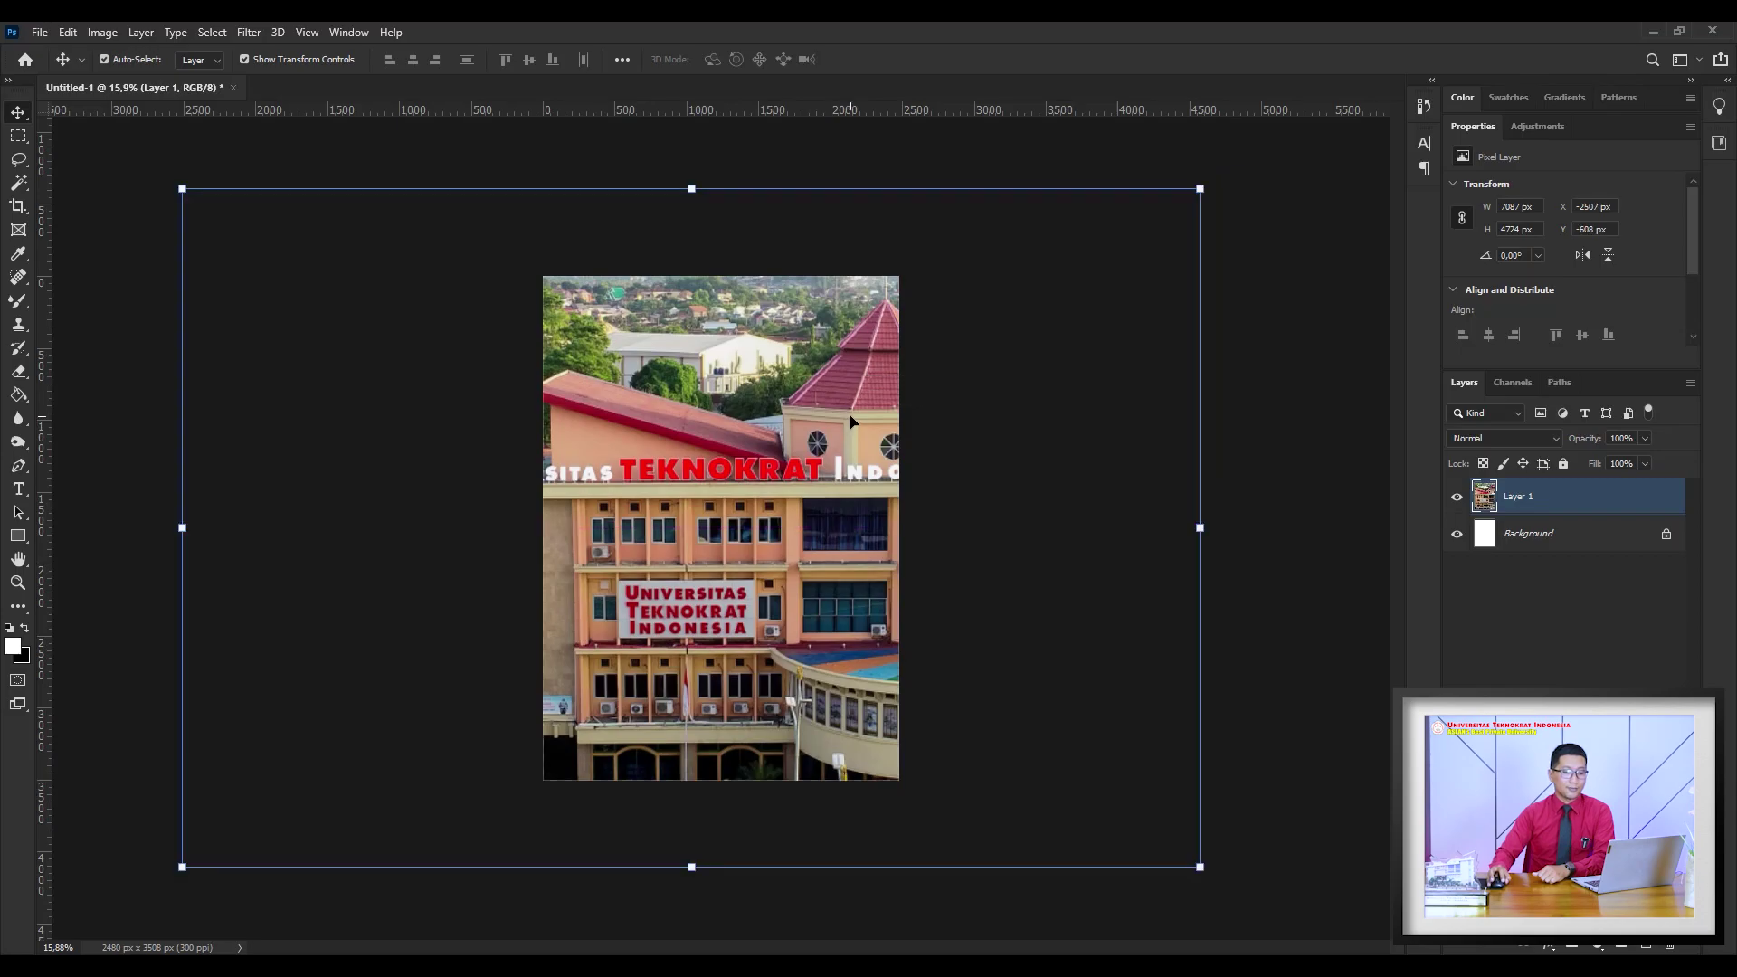
{"action": "left_click_drag", "start_coordinate": [850, 421], "coordinate": [845, 408]}
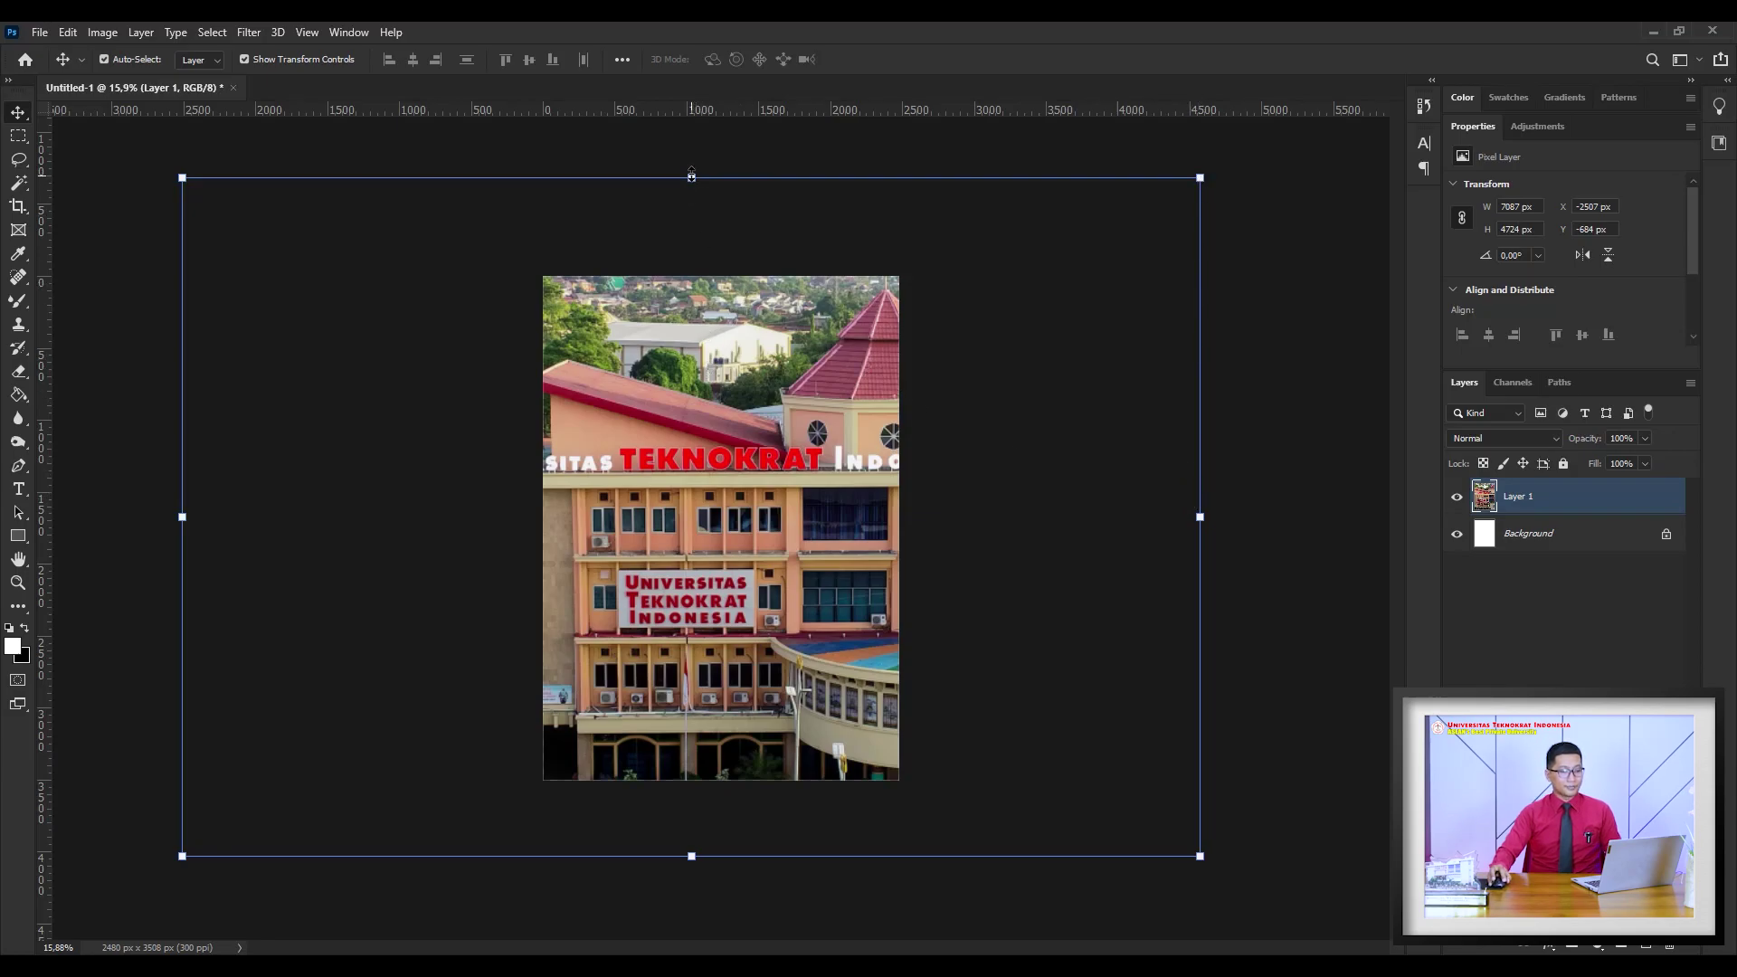
{"action": "left_click_drag", "start_coordinate": [691, 210], "coordinate": [702, 474]}
Try shrinking and shifting the photo, then undo the last two resize attempts
{"action": "left_click_drag", "start_coordinate": [735, 574], "coordinate": [751, 426]}
{"action": "left_click_drag", "start_coordinate": [827, 639], "coordinate": [828, 626]}
{"action": "left_click_drag", "start_coordinate": [704, 316], "coordinate": [702, 465]}
{"action": "left_click_drag", "start_coordinate": [813, 621], "coordinate": [853, 559]}
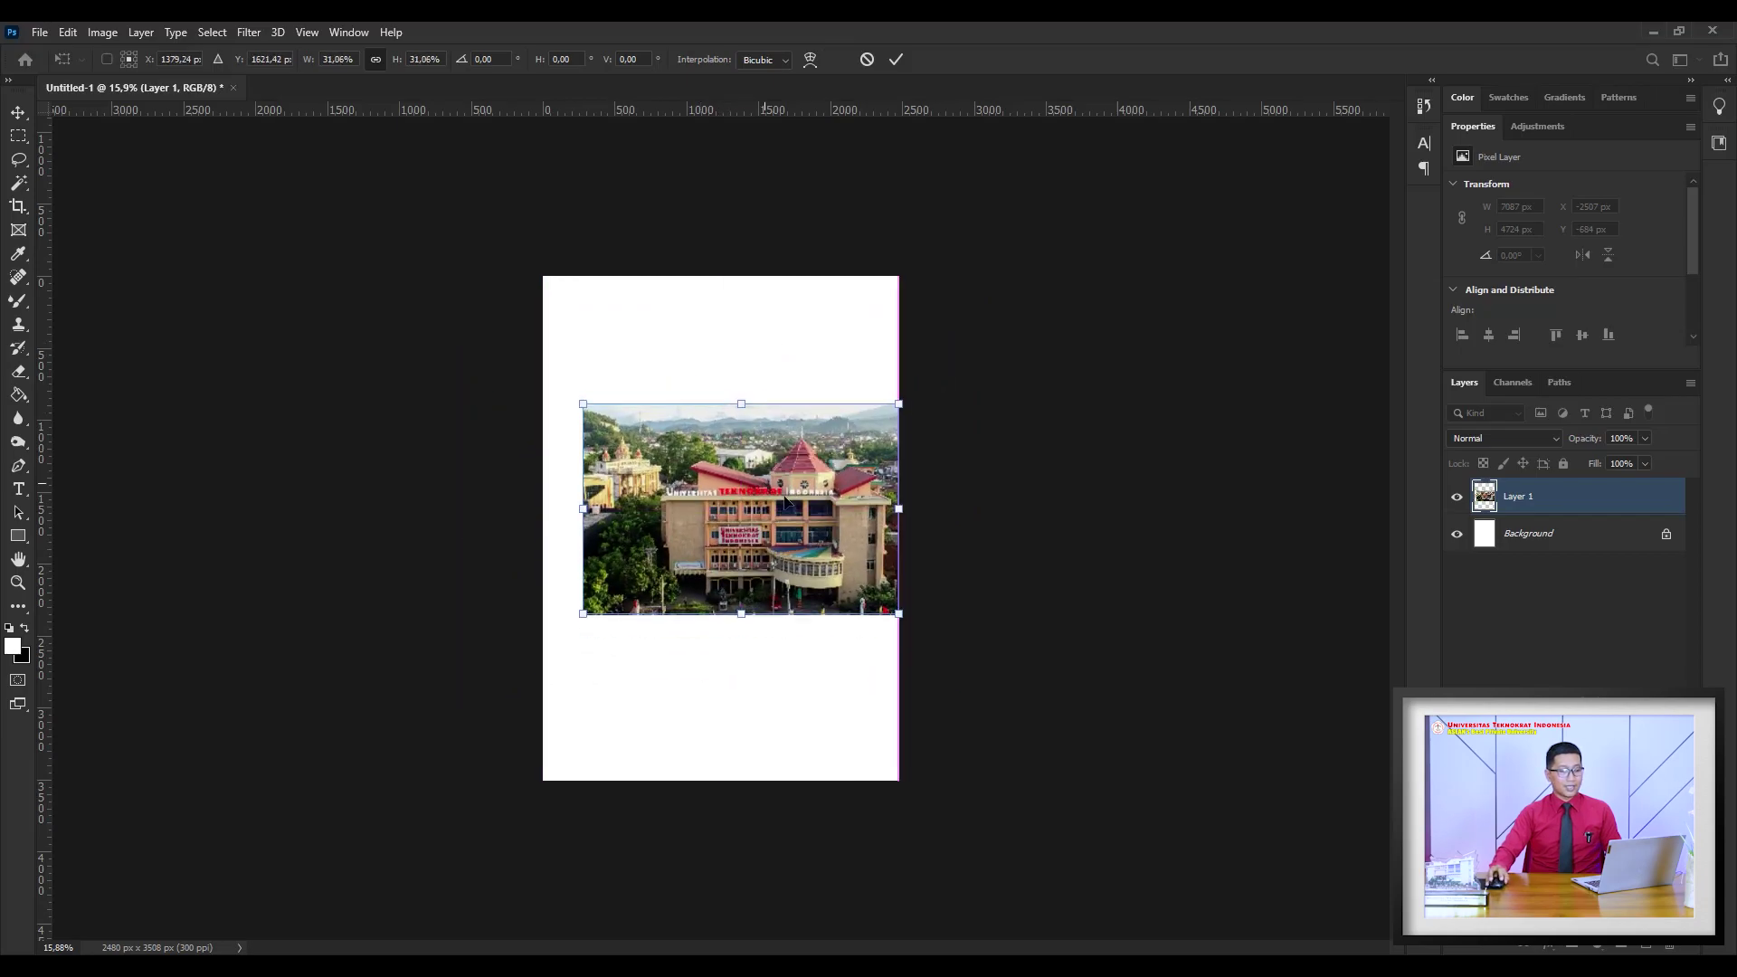
{"action": "key", "text": "ctrl+z"}
{"action": "key", "text": "ctrl+z"}
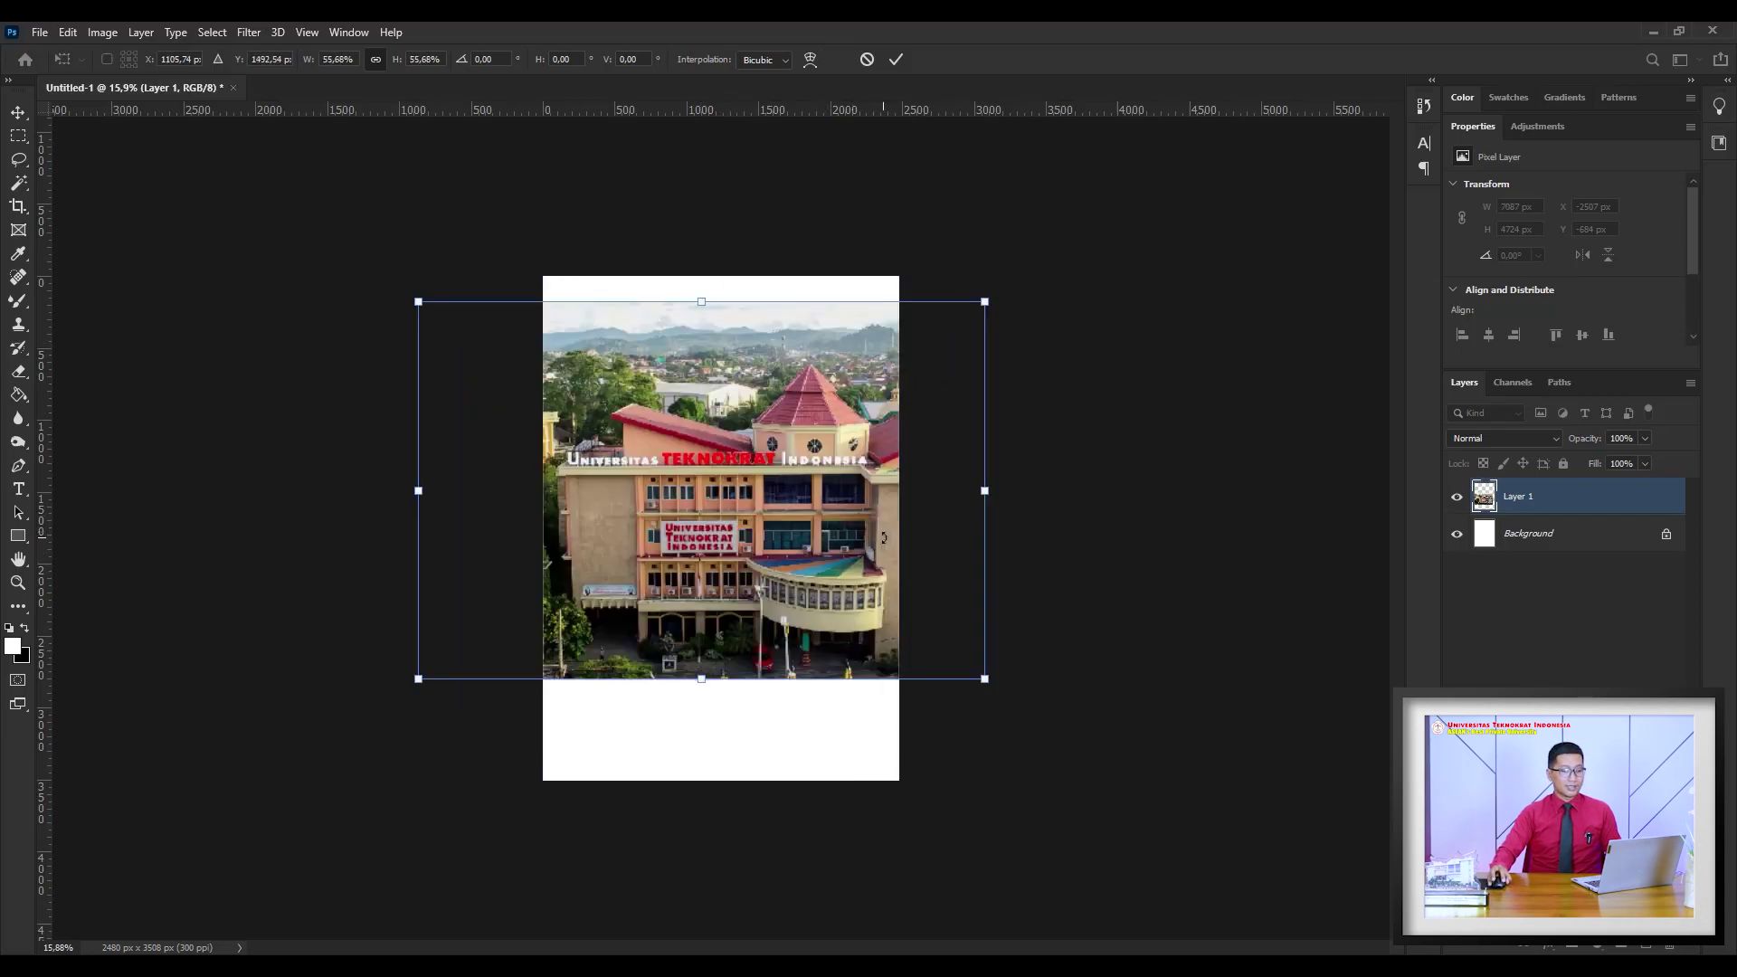
{"action": "key", "text": "ctrl+z"}
Rescale the photo with the corner handles to about 27.96%, centred within the A4 page
{"action": "mouse_move", "coordinate": [991, 331]}
{"action": "left_mouse_down"}
{"action": "mouse_move", "coordinate": [1022, 270]}
{"action": "mouse_move", "coordinate": [326, 659]}
{"action": "mouse_move", "coordinate": [1045, 226]}
{"action": "mouse_move", "coordinate": [1221, 163]}
{"action": "mouse_move", "coordinate": [1203, 169]}
{"action": "mouse_move", "coordinate": [1167, 128]}
{"action": "mouse_move", "coordinate": [1138, 167]}
{"action": "mouse_move", "coordinate": [375, 617]}
{"action": "mouse_move", "coordinate": [634, 400]}
{"action": "mouse_move", "coordinate": [693, 184]}
{"action": "left_mouse_up"}
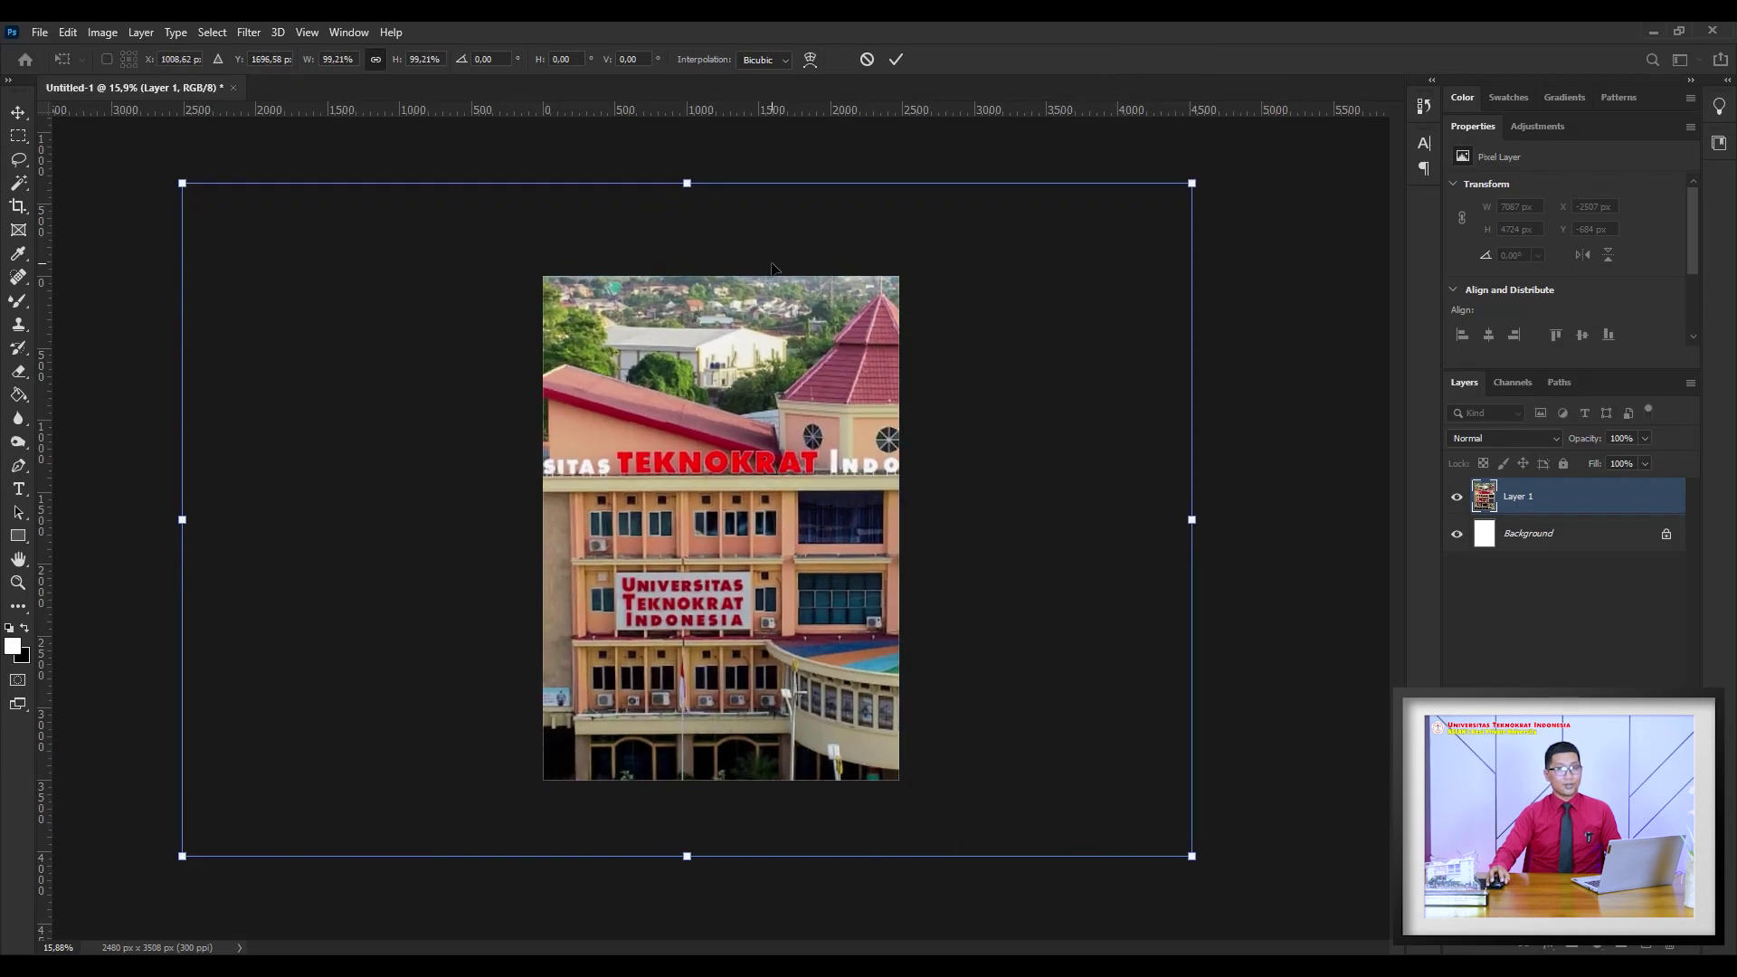
{"action": "left_click_drag", "start_coordinate": [693, 184], "coordinate": [688, 502]}
{"action": "left_click_drag", "start_coordinate": [780, 602], "coordinate": [852, 472]}
{"action": "scroll", "coordinate": [805, 531], "scroll_direction": "up", "scroll_amount": 3}
{"action": "scroll", "coordinate": [804, 532], "scroll_direction": "down", "scroll_amount": 2}
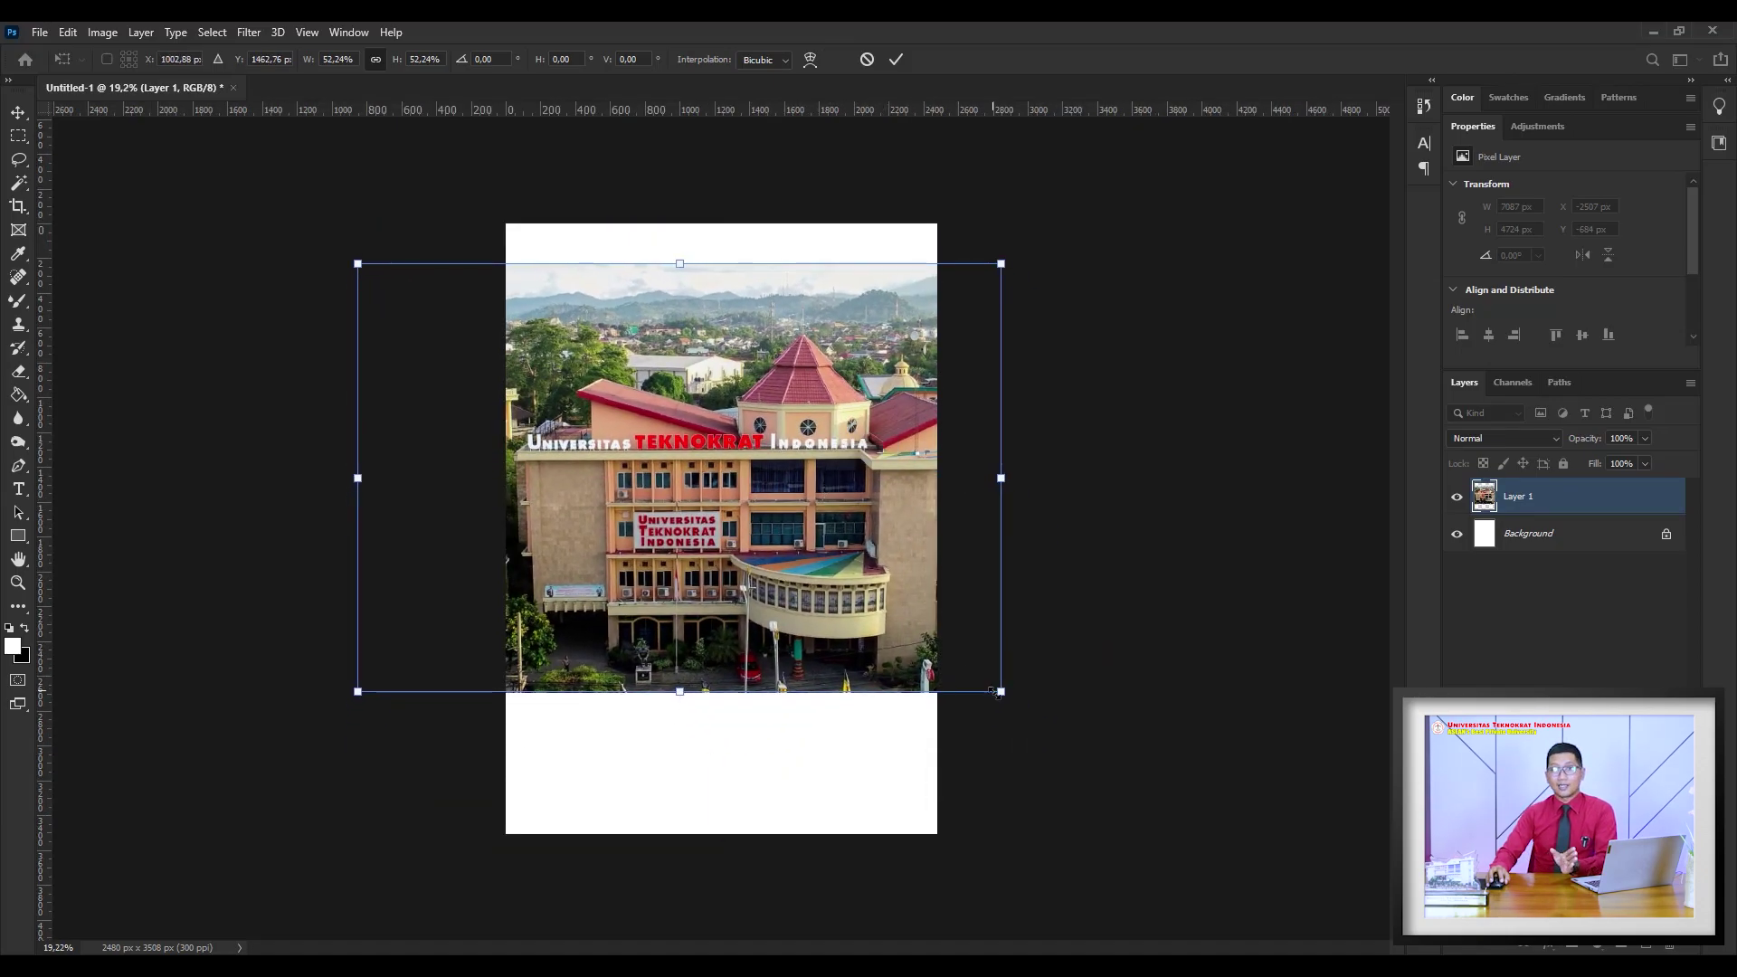
{"action": "left_click_drag", "start_coordinate": [1001, 693], "coordinate": [899, 623]}
{"action": "left_click_drag", "start_coordinate": [358, 264], "coordinate": [568, 404]}
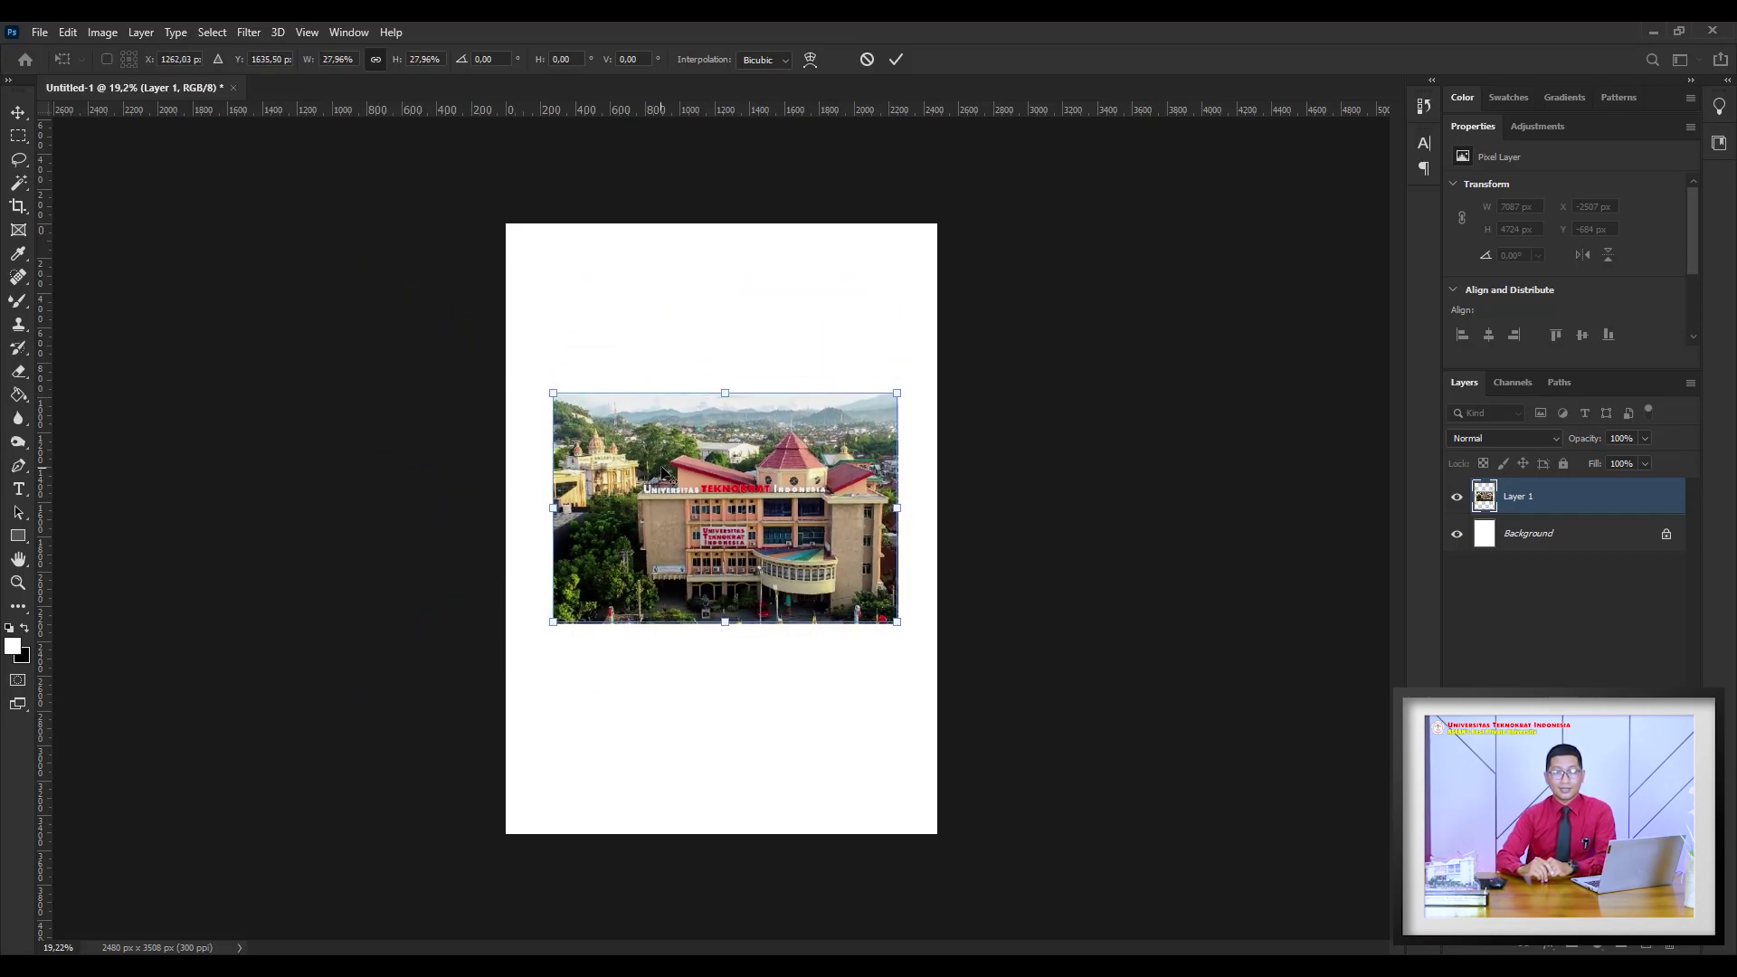
{"action": "scroll", "coordinate": [665, 473], "scroll_direction": "up", "scroll_amount": 2}
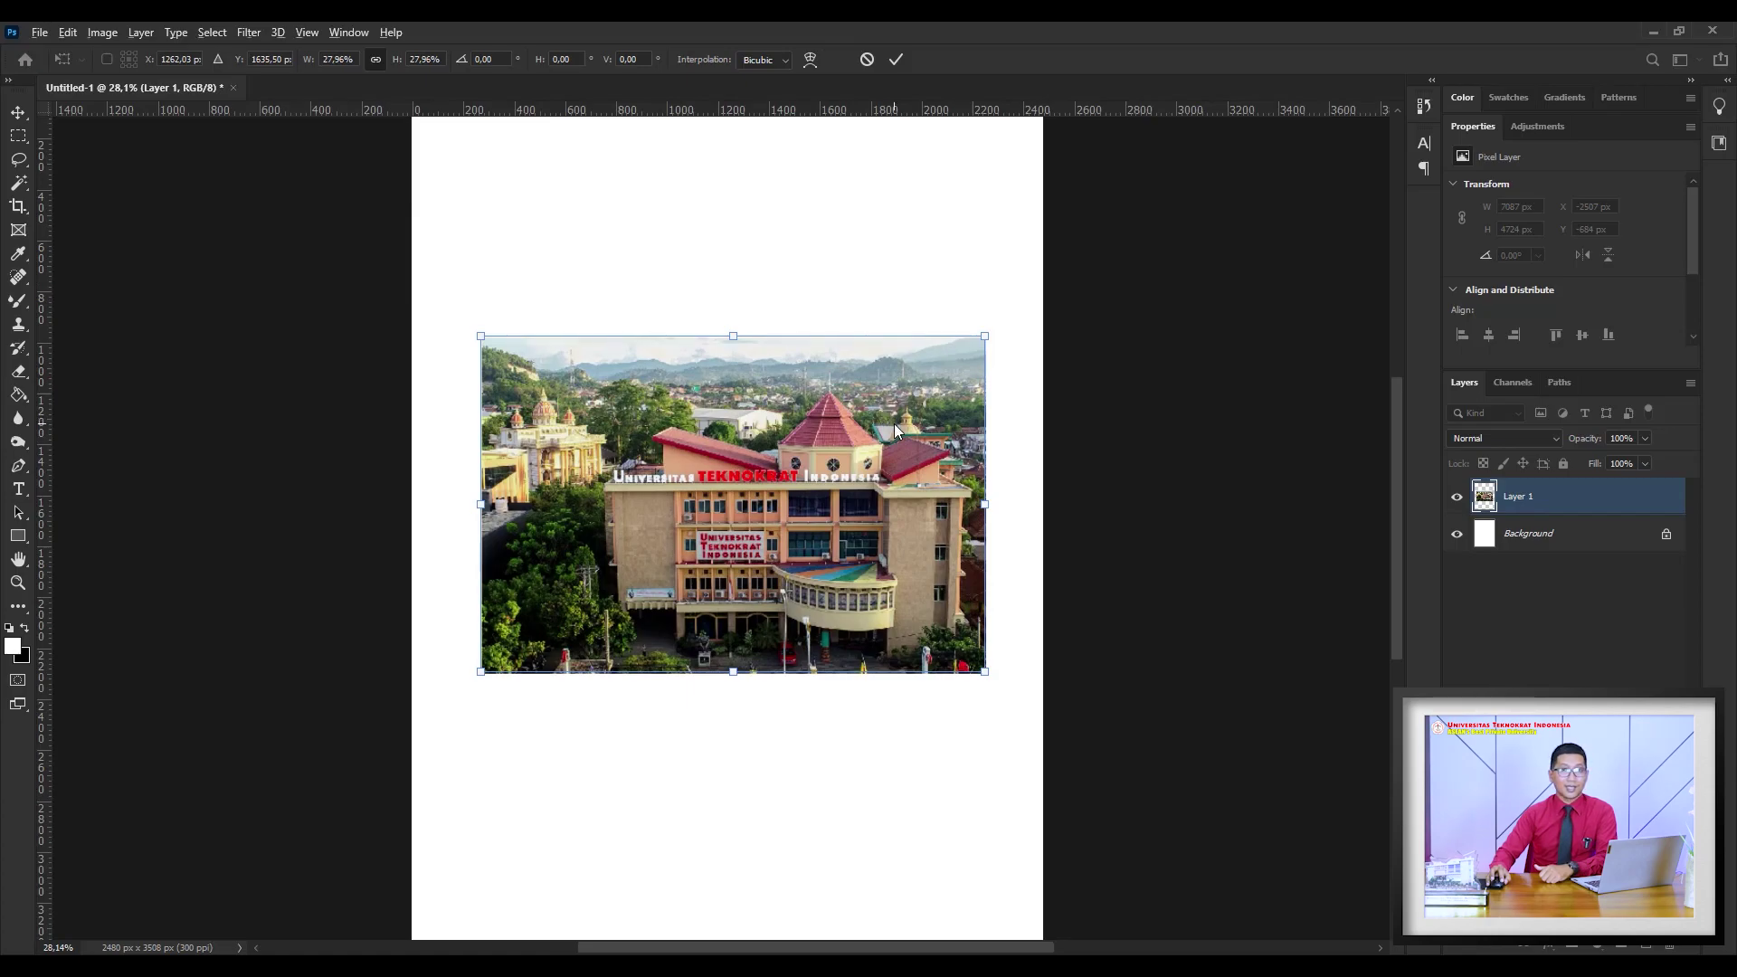
{"action": "scroll", "coordinate": [894, 423], "scroll_direction": "down", "scroll_amount": 2}
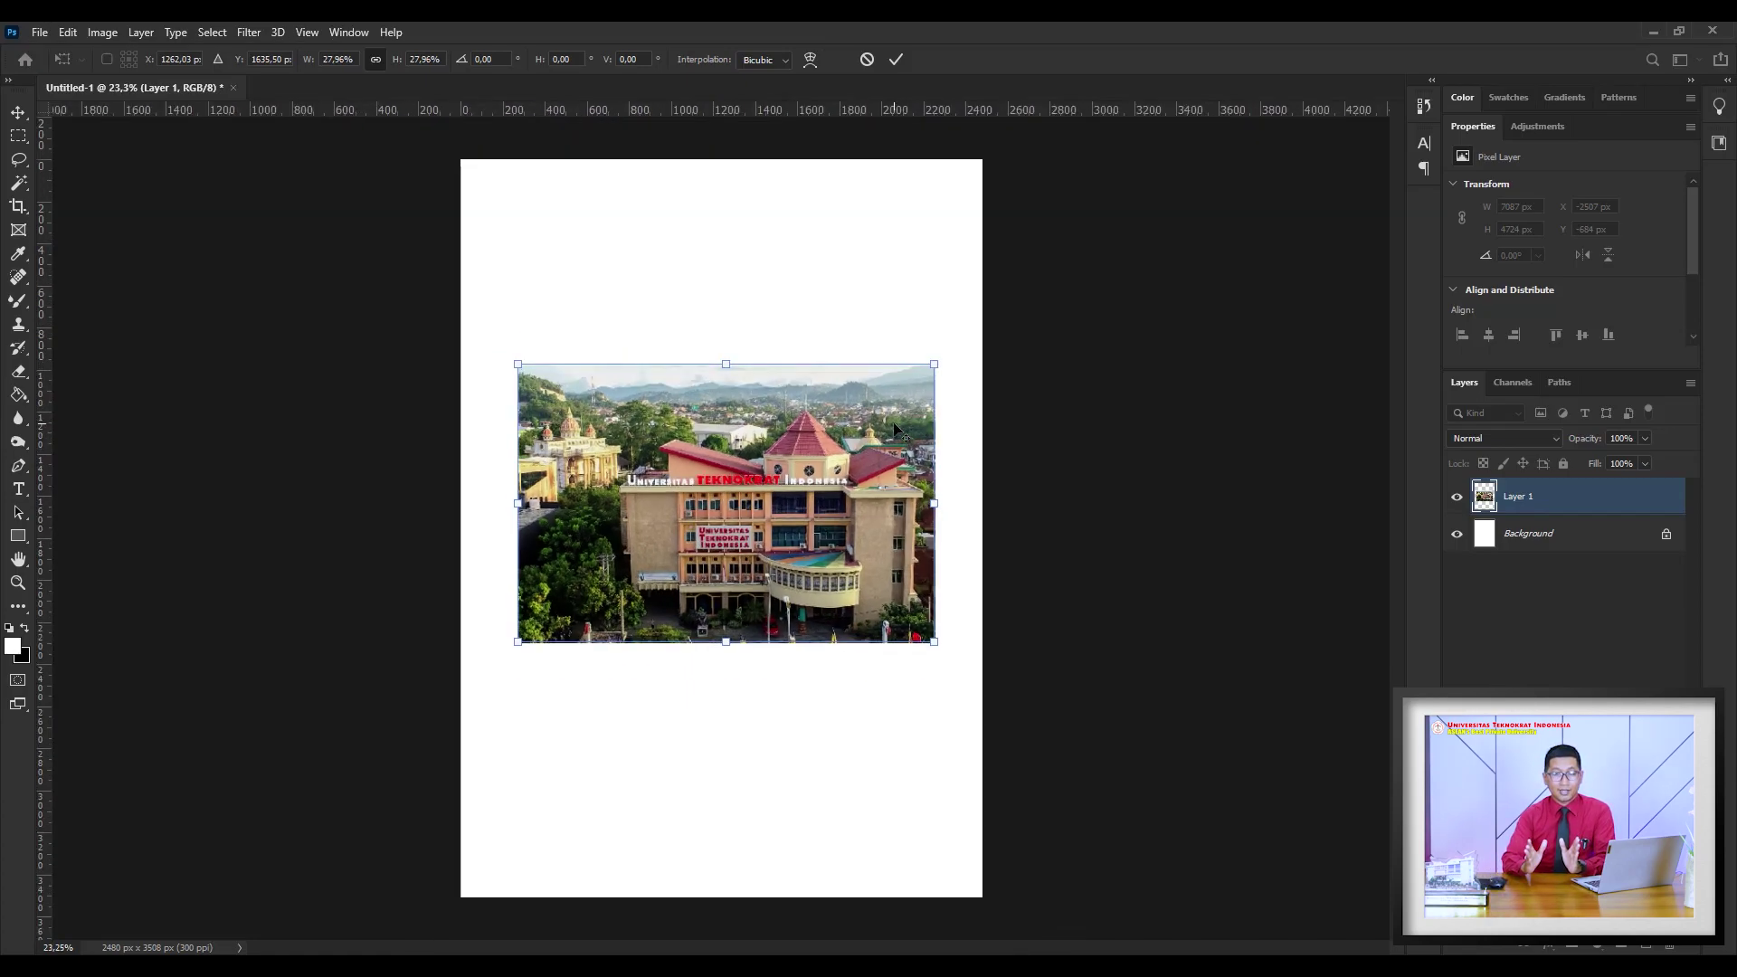
Drag the shrunken photo toward the page's upper-middle centre, then cancel the pending transform
{"action": "left_click_drag", "start_coordinate": [905, 455], "coordinate": [881, 398]}
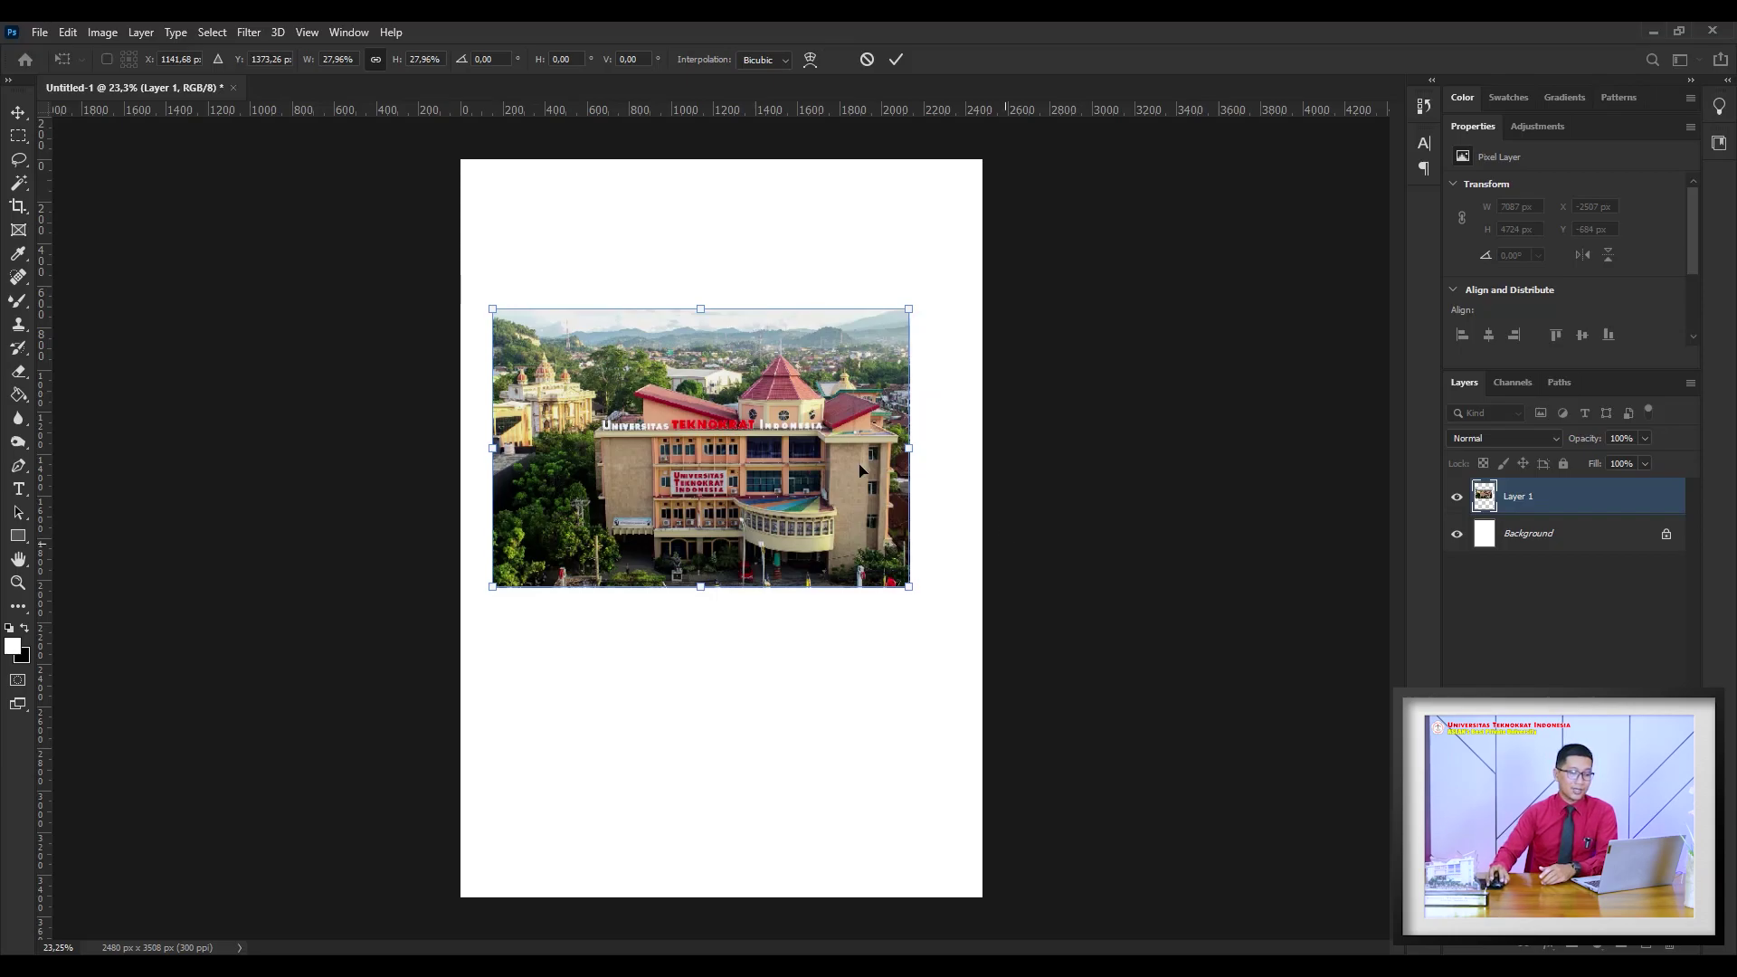
{"action": "left_click_drag", "start_coordinate": [833, 388], "coordinate": [852, 415]}
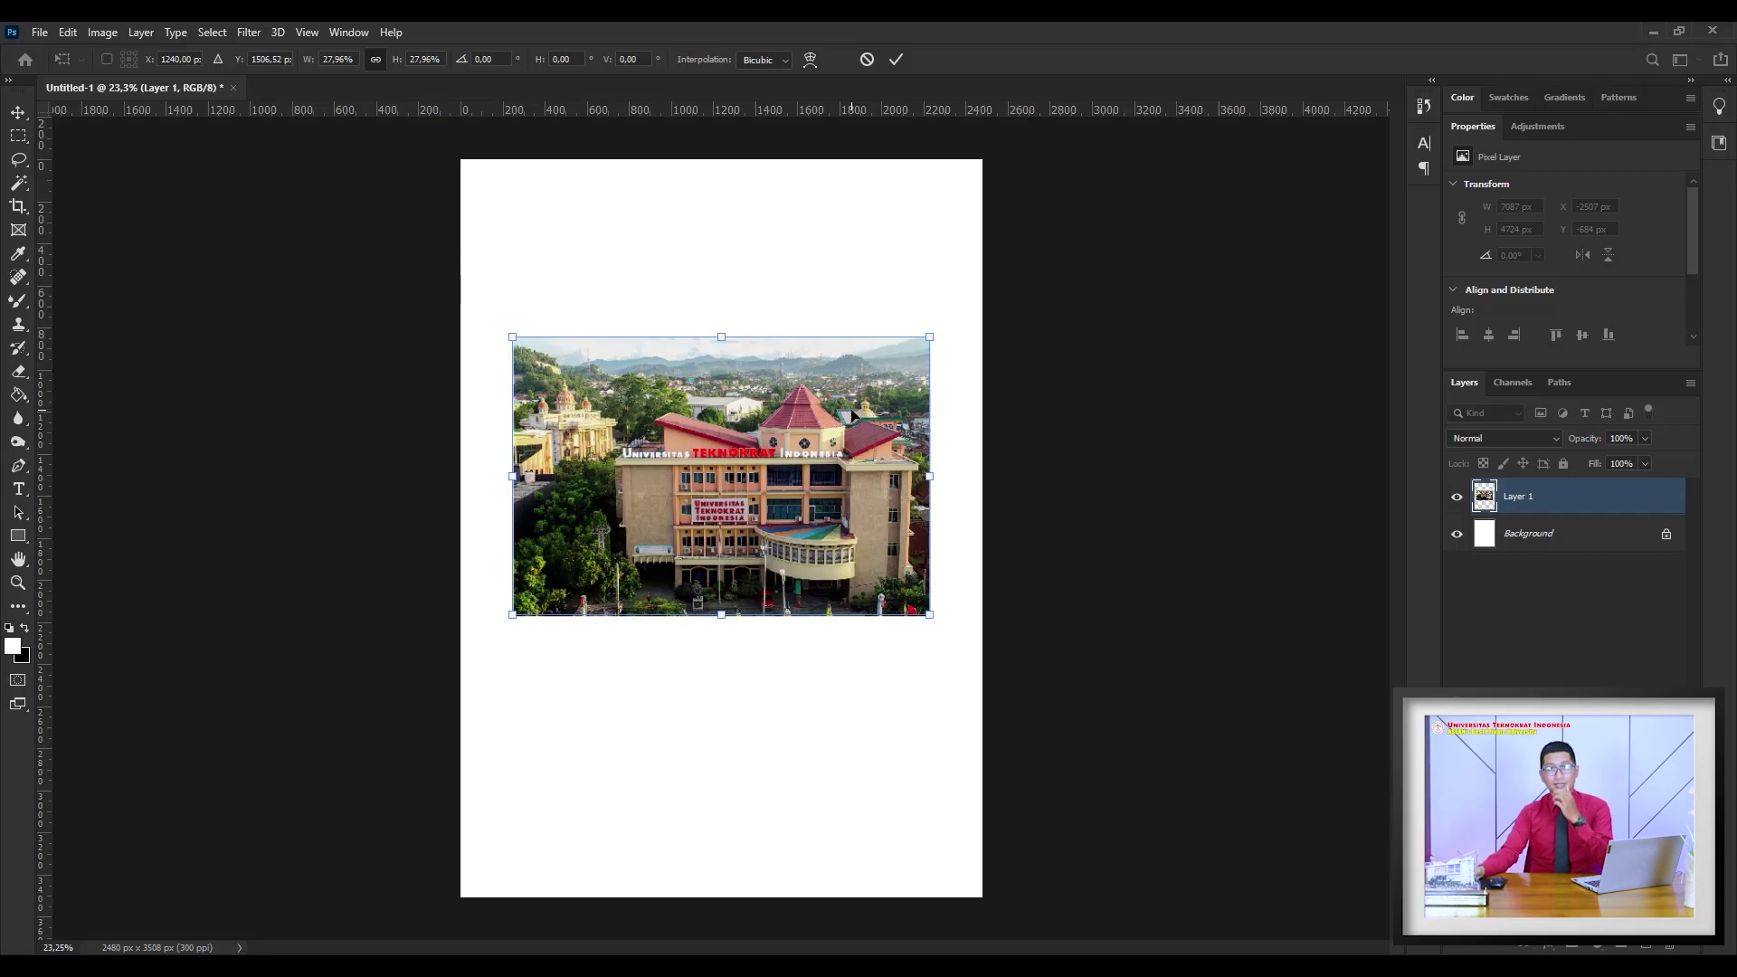
{"action": "mouse_move", "coordinate": [903, 469]}
{"action": "left_mouse_down"}
{"action": "mouse_move", "coordinate": [853, 464]}
{"action": "mouse_move", "coordinate": [884, 445]}
{"action": "left_mouse_up"}
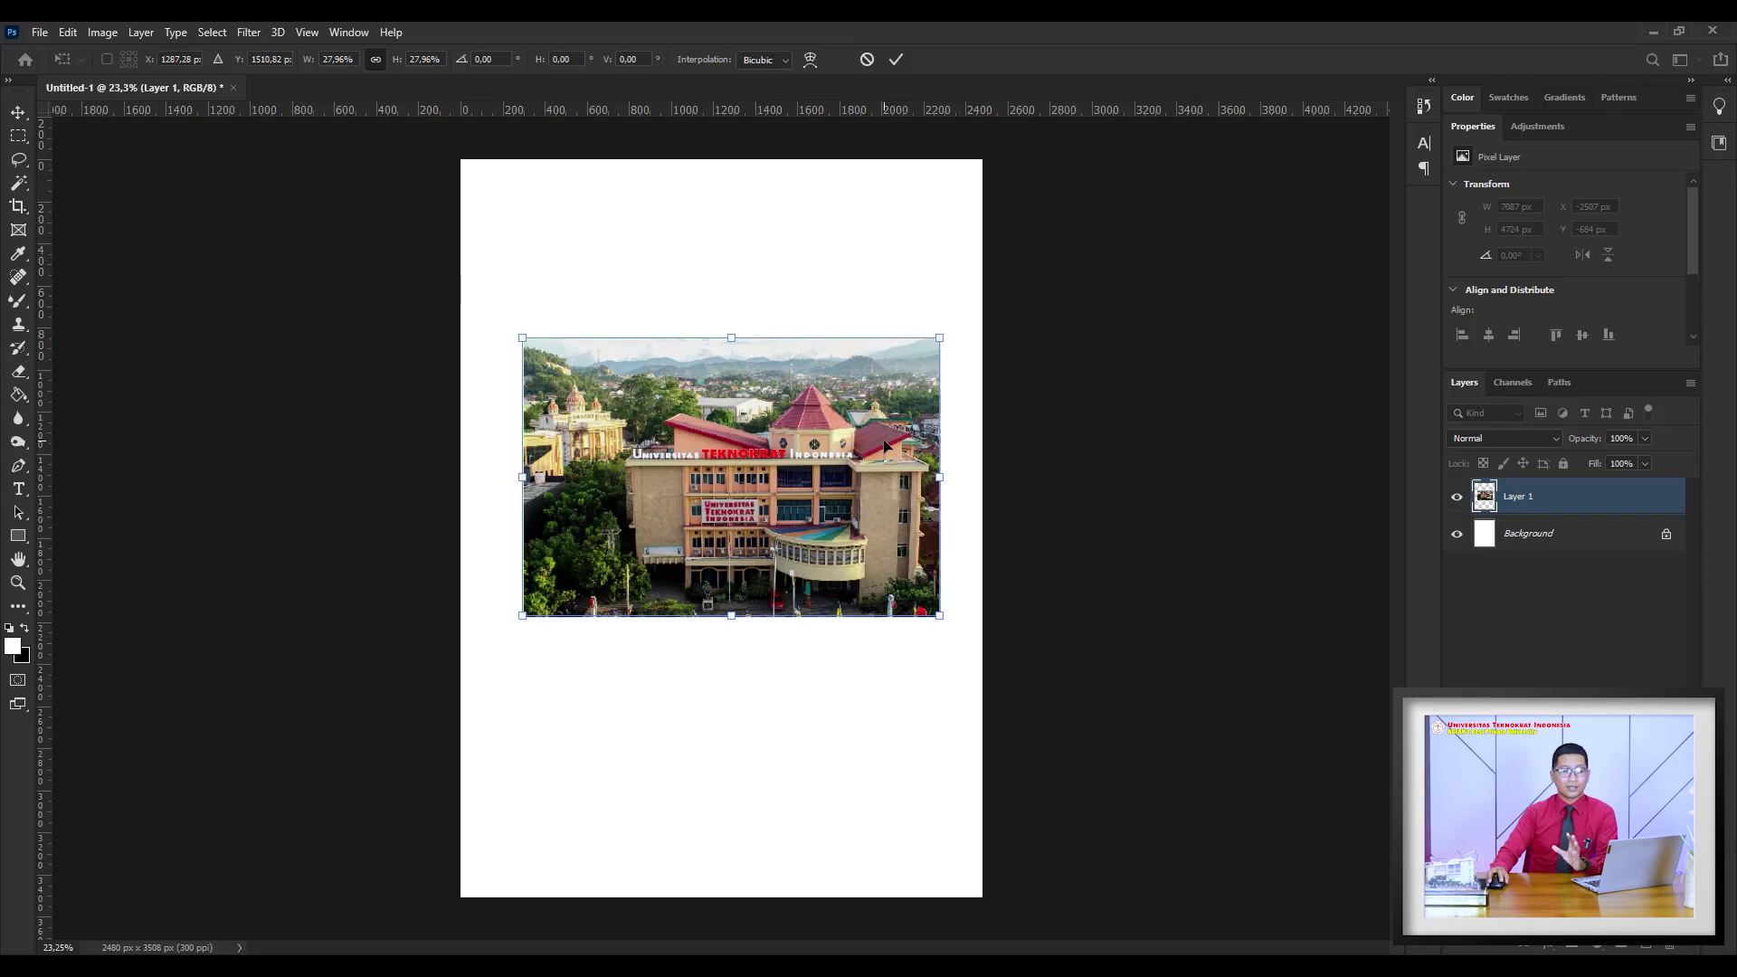
{"action": "left_click_drag", "start_coordinate": [814, 476], "coordinate": [796, 491]}
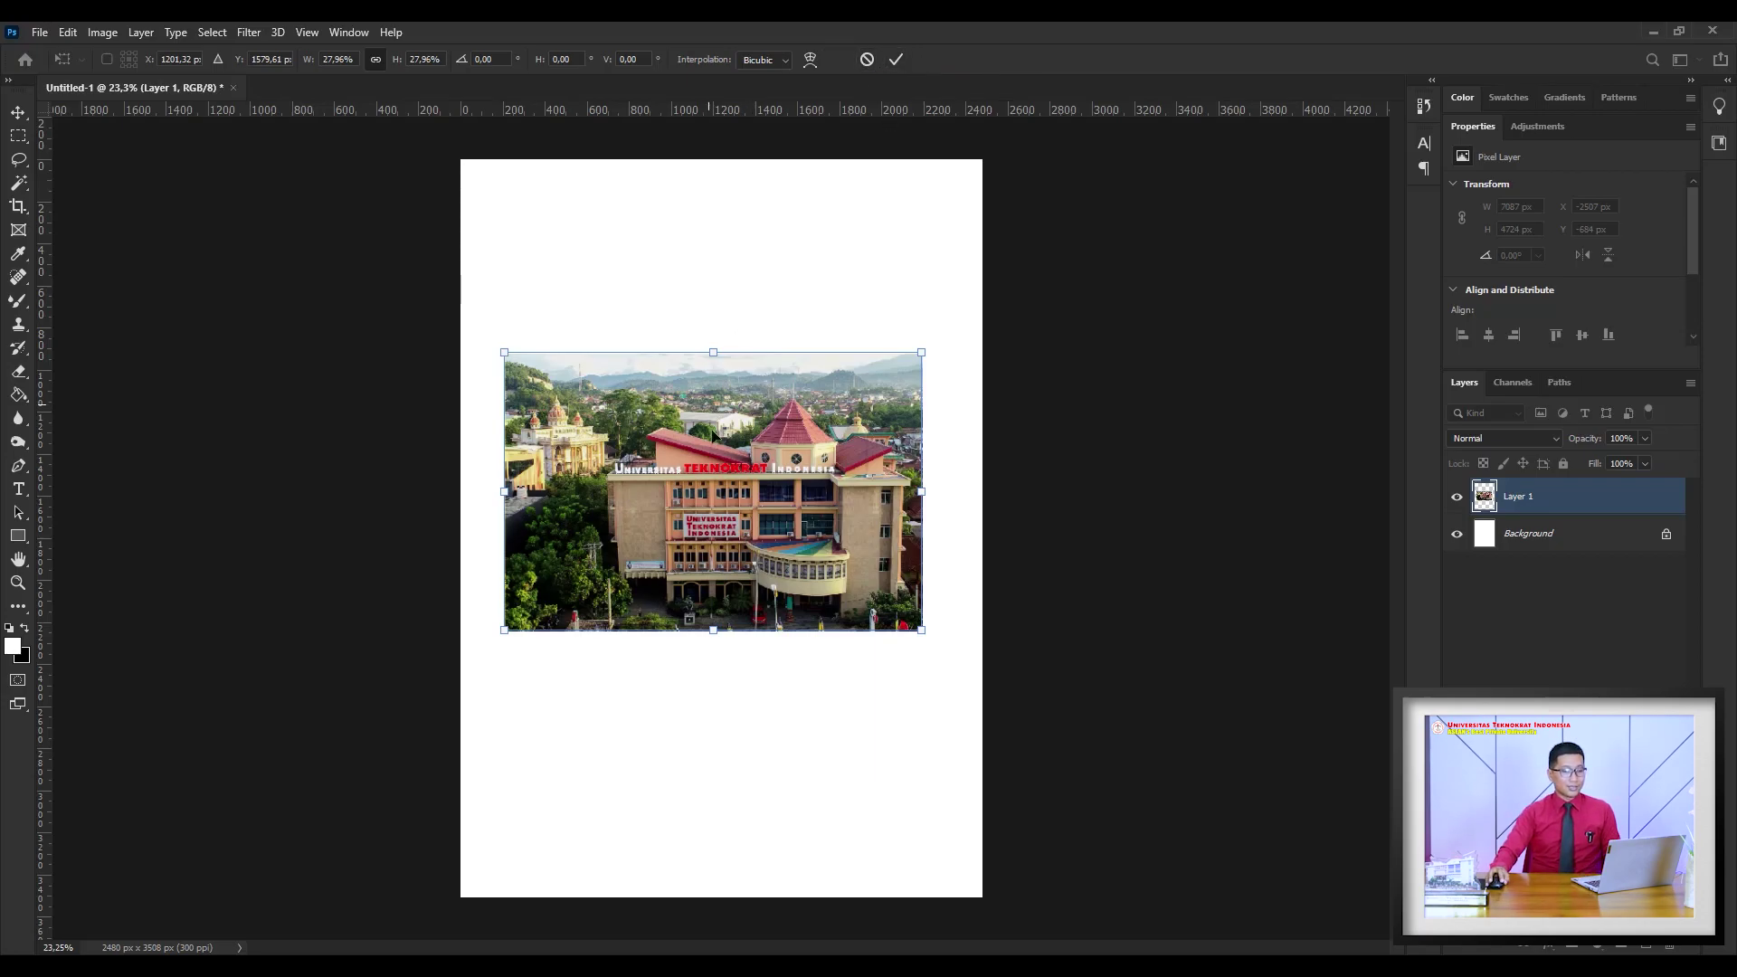
{"action": "mouse_move", "coordinate": [775, 488]}
{"action": "left_mouse_down"}
{"action": "mouse_move", "coordinate": [783, 456]}
{"action": "mouse_move", "coordinate": [784, 488]}
{"action": "left_mouse_up"}
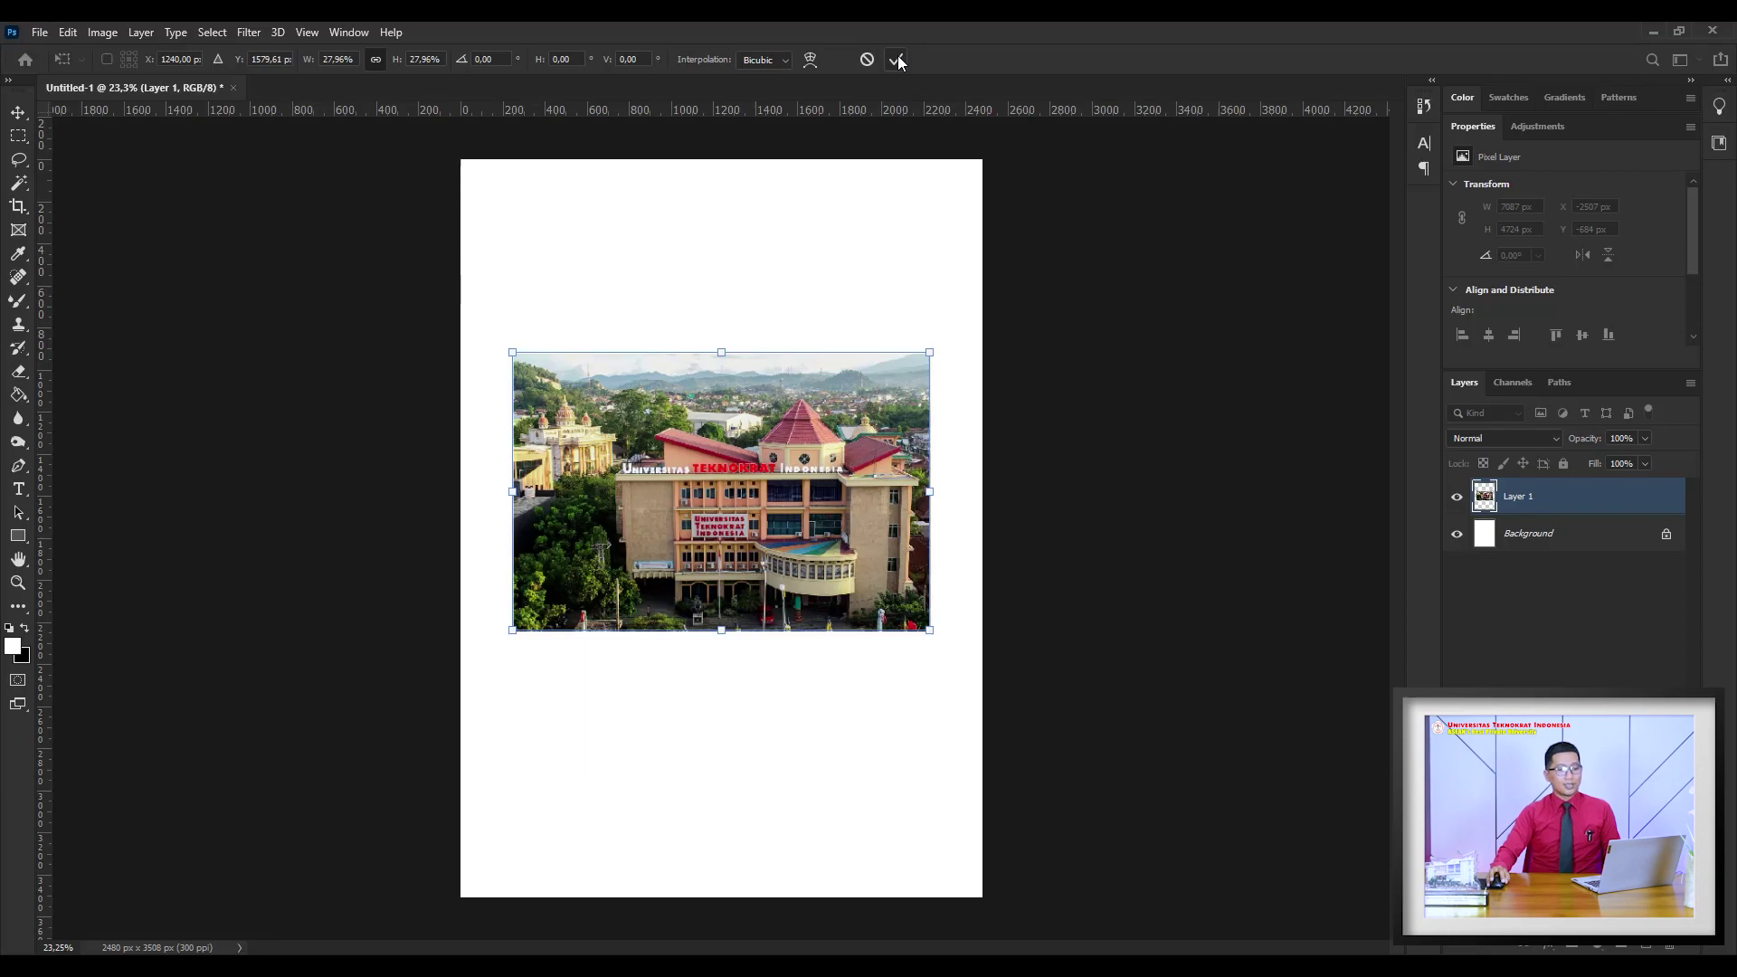
{"action": "left_click", "coordinate": [867, 59]}
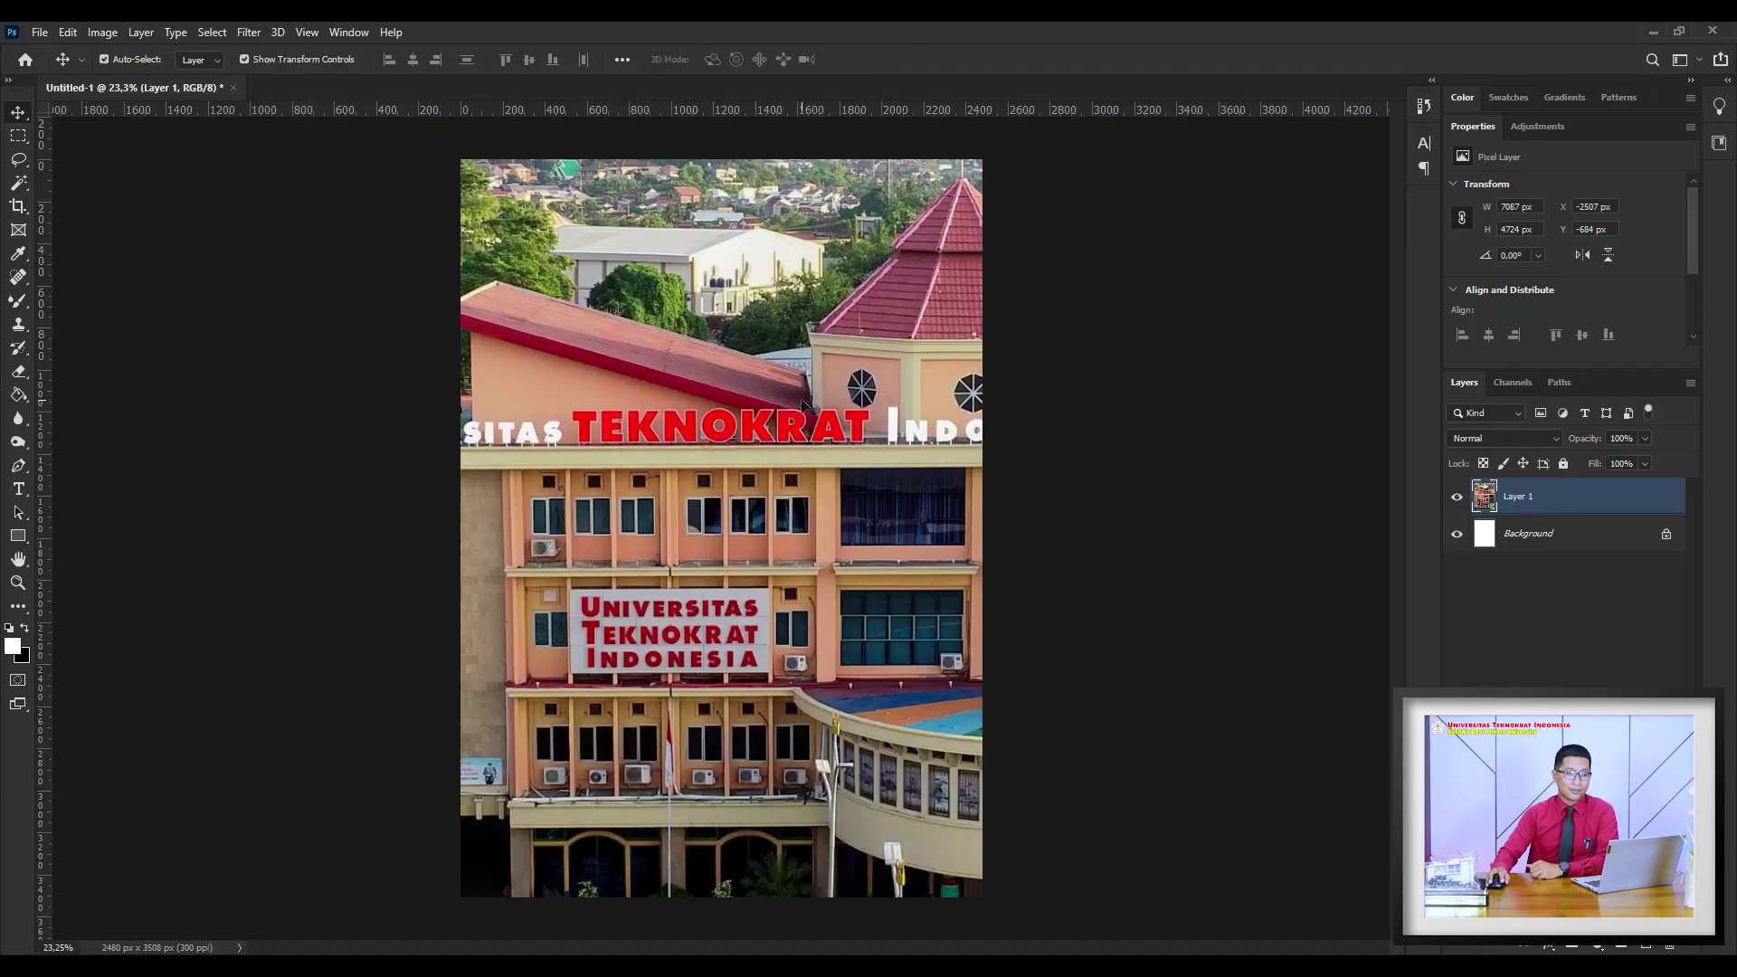
Scale the full-size photo to 25.29% (1792 × 1194 px) in the page's upper half and commit
{"action": "scroll", "coordinate": [803, 405], "scroll_direction": "down", "scroll_amount": 3}
{"action": "scroll", "coordinate": [995, 298], "scroll_direction": "down", "scroll_amount": 2}
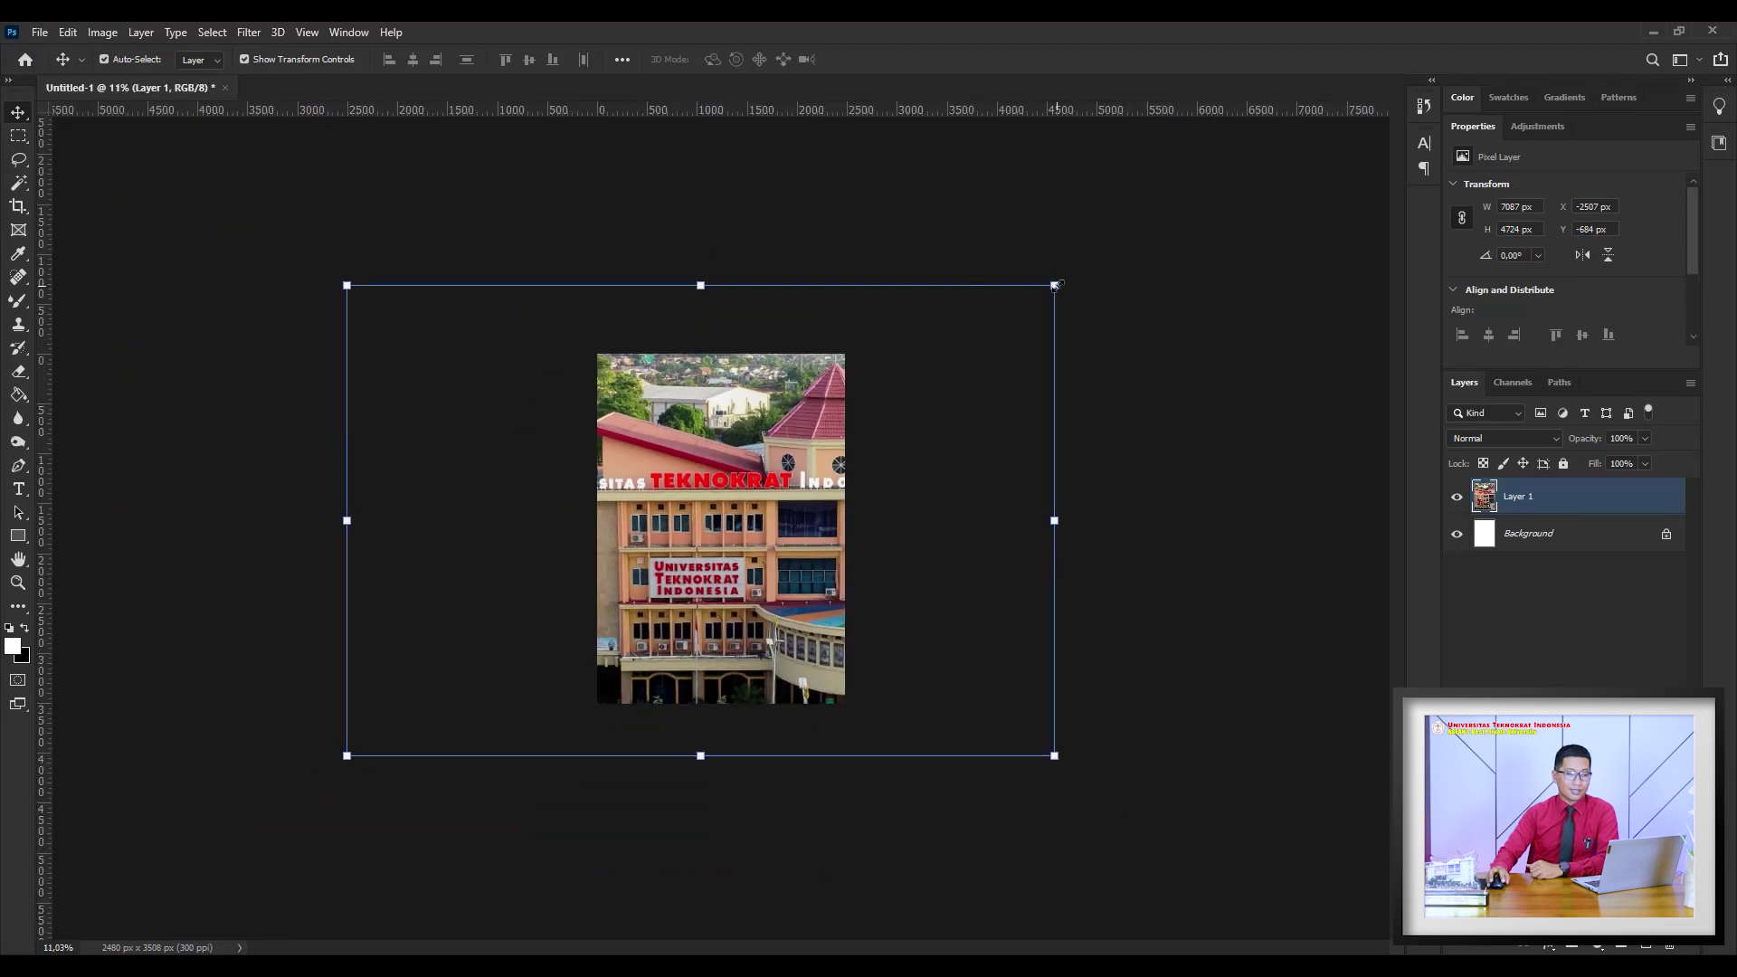
{"action": "left_click_drag", "start_coordinate": [1055, 285], "coordinate": [975, 339]}
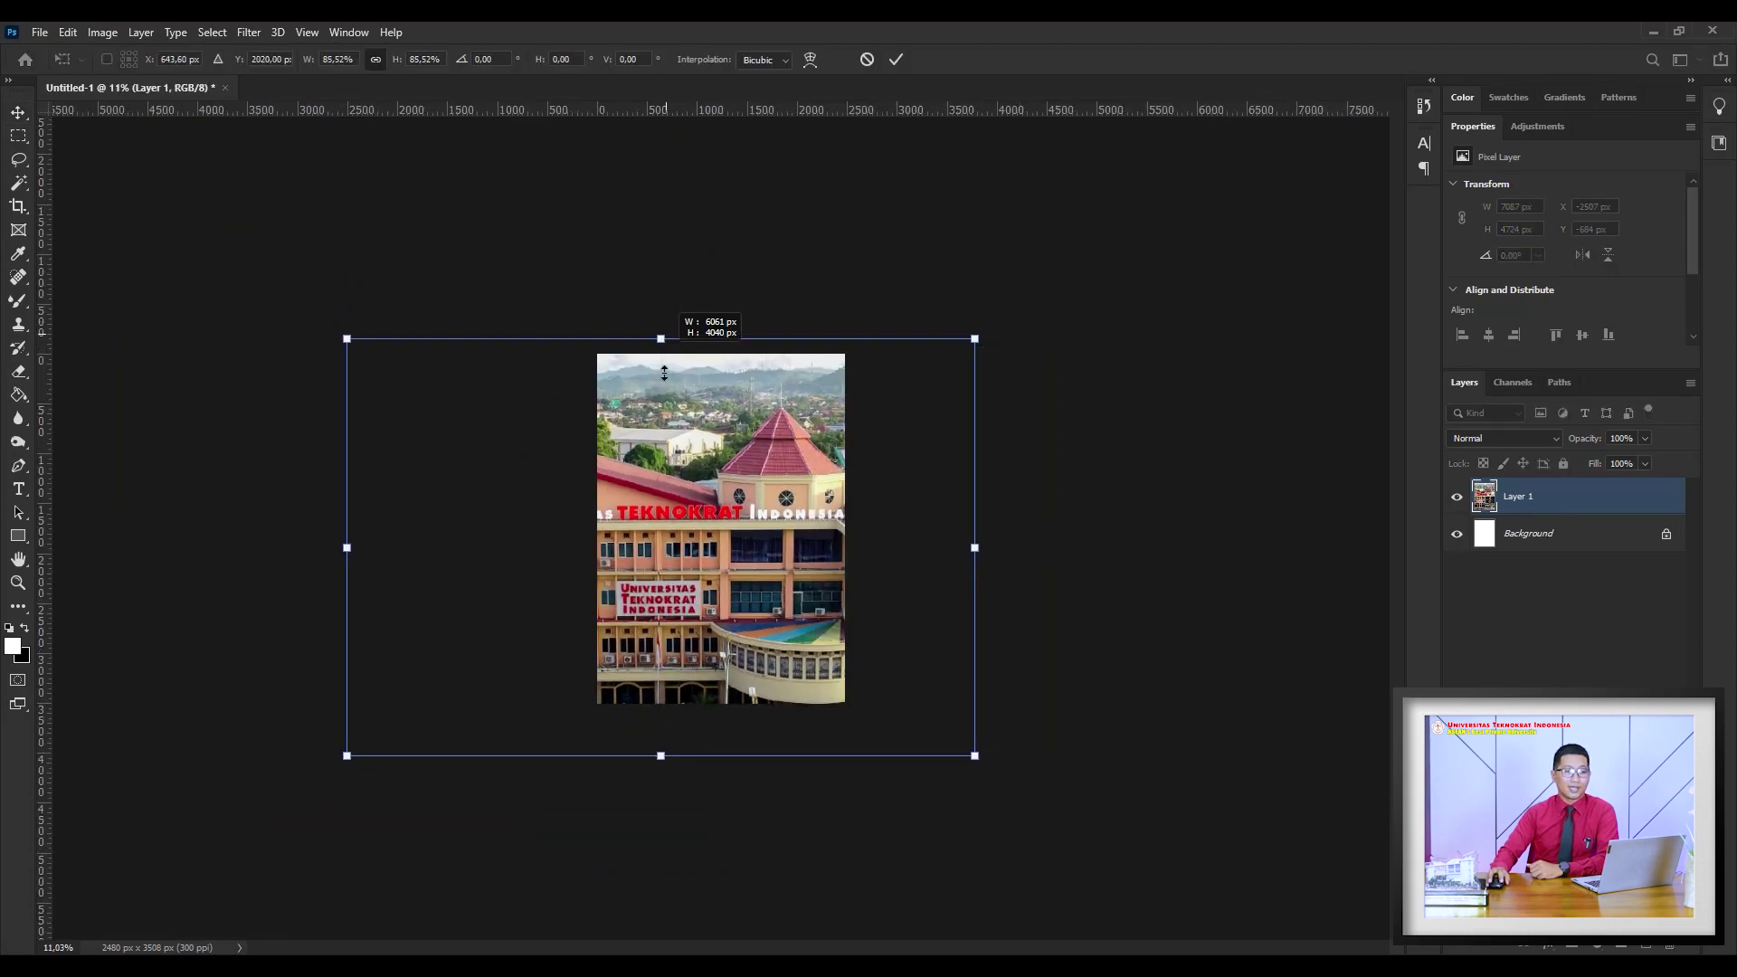
{"action": "left_click_drag", "start_coordinate": [664, 372], "coordinate": [662, 579]}
{"action": "left_click_drag", "start_coordinate": [669, 661], "coordinate": [708, 520]}
{"action": "scroll", "coordinate": [724, 520], "scroll_direction": "up", "scroll_amount": 2}
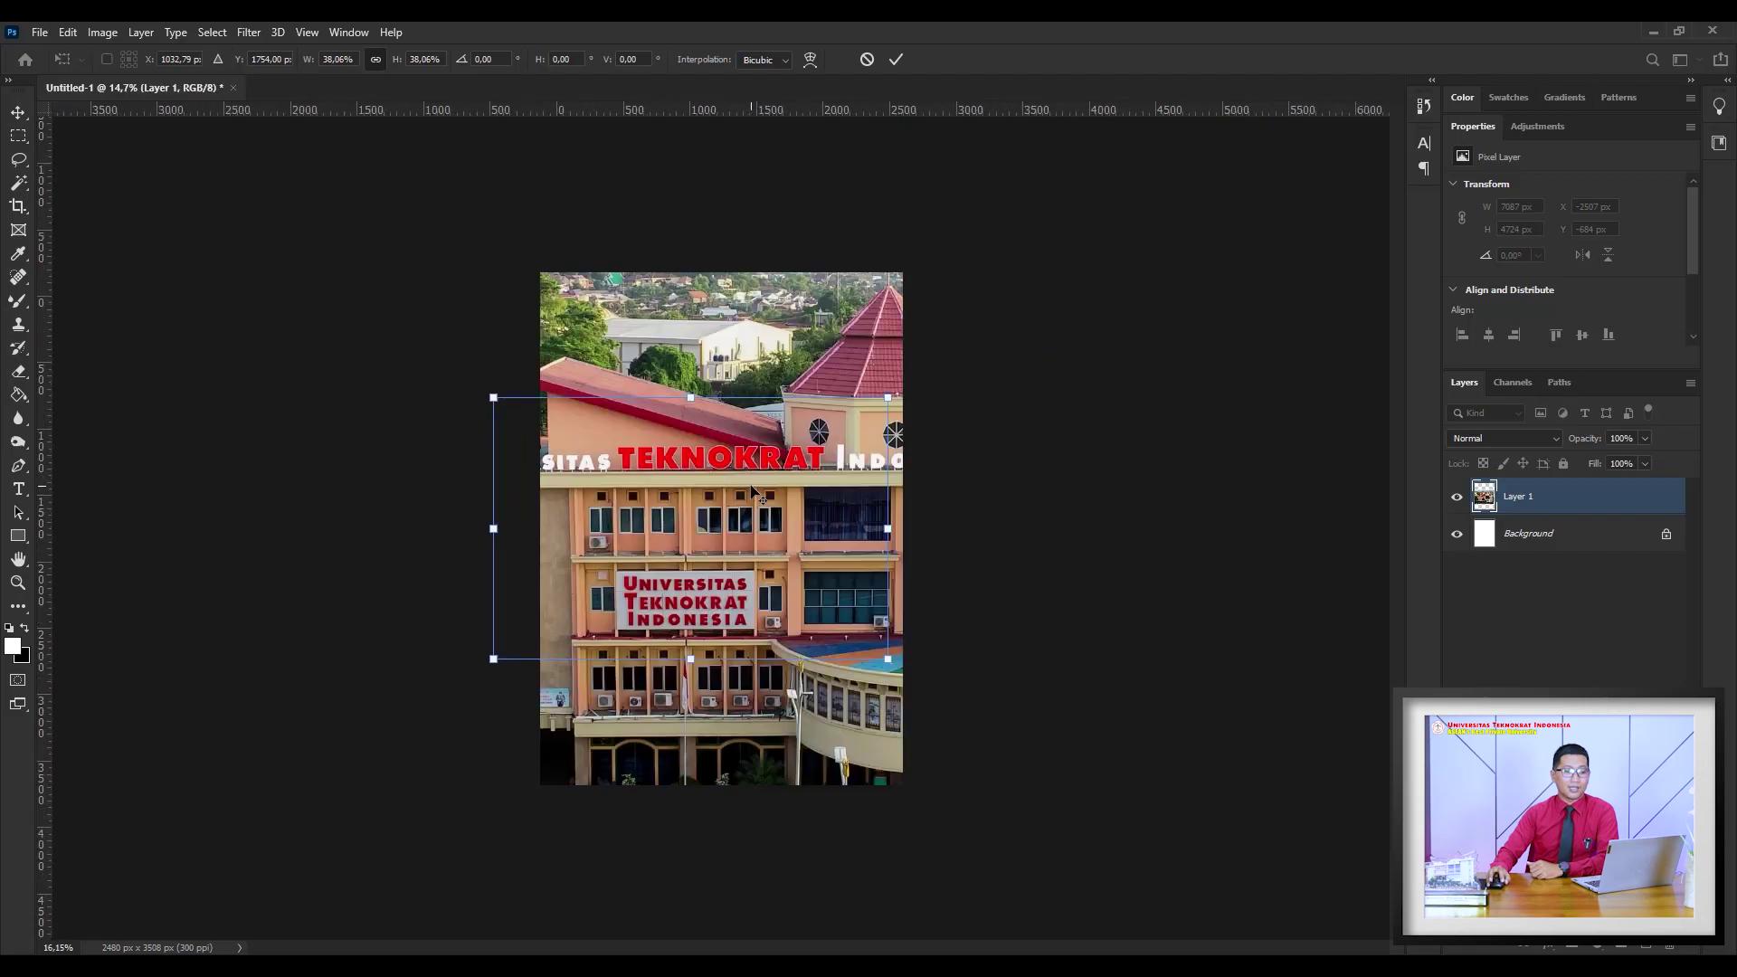
{"action": "scroll", "coordinate": [759, 496], "scroll_direction": "up", "scroll_amount": 2}
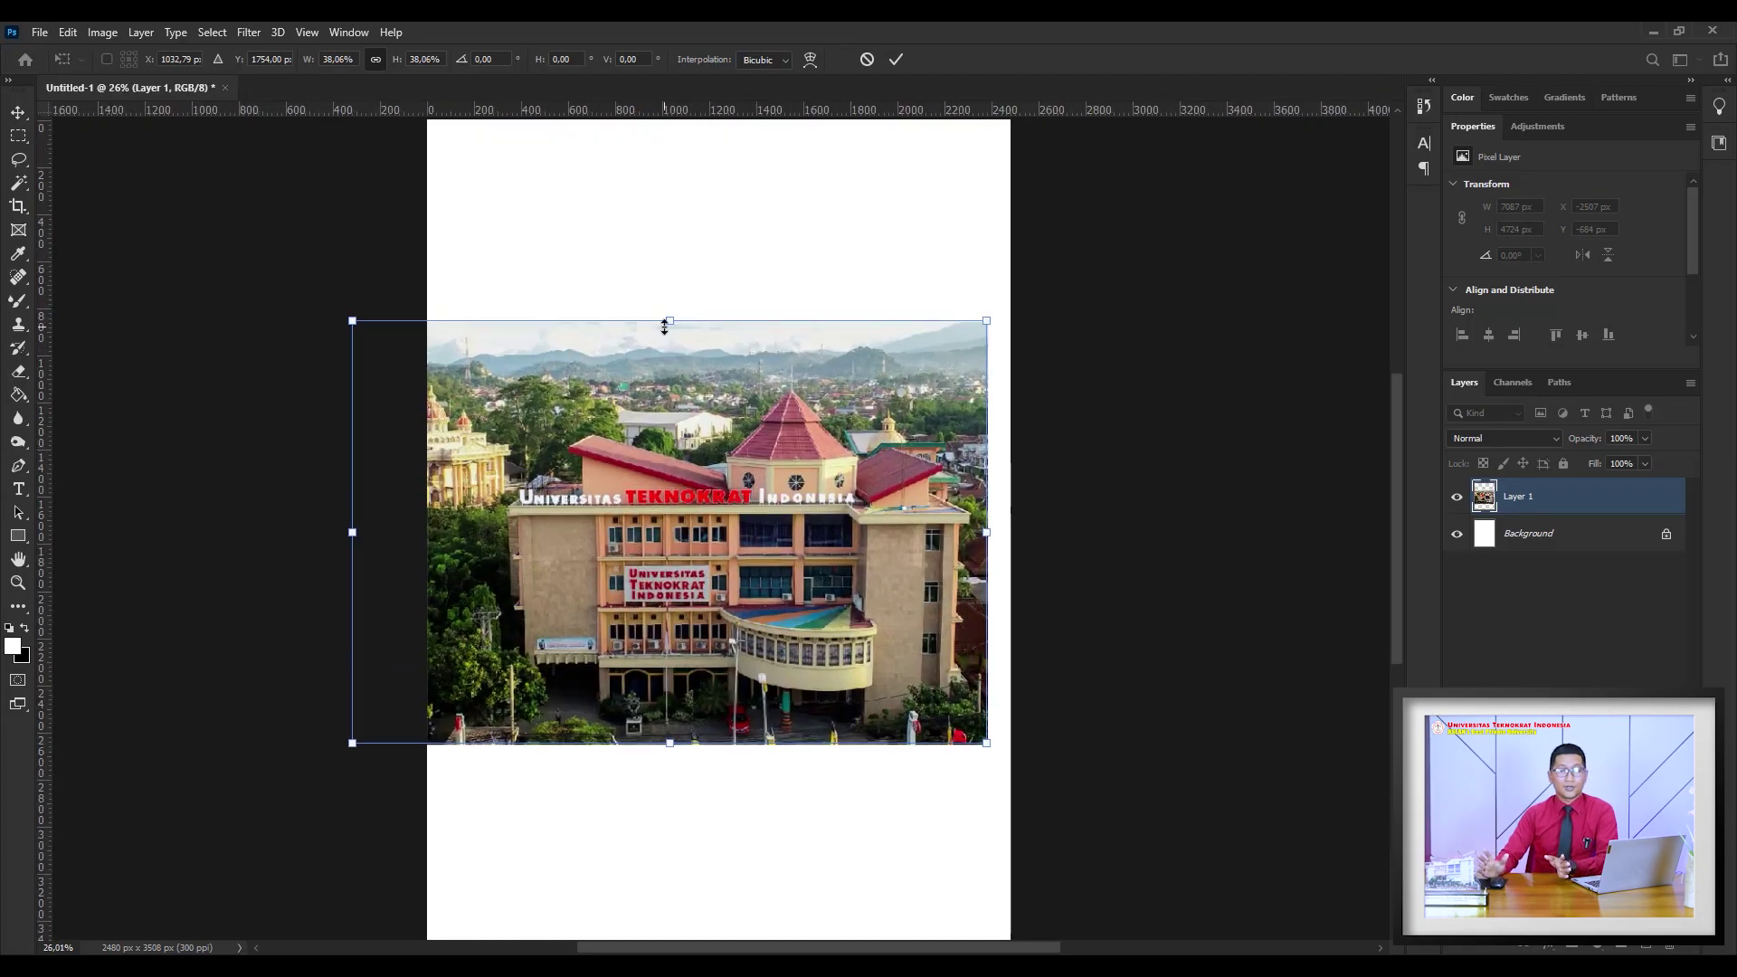
{"action": "left_click_drag", "start_coordinate": [667, 322], "coordinate": [669, 465]}
{"action": "left_click_drag", "start_coordinate": [730, 574], "coordinate": [780, 483]}
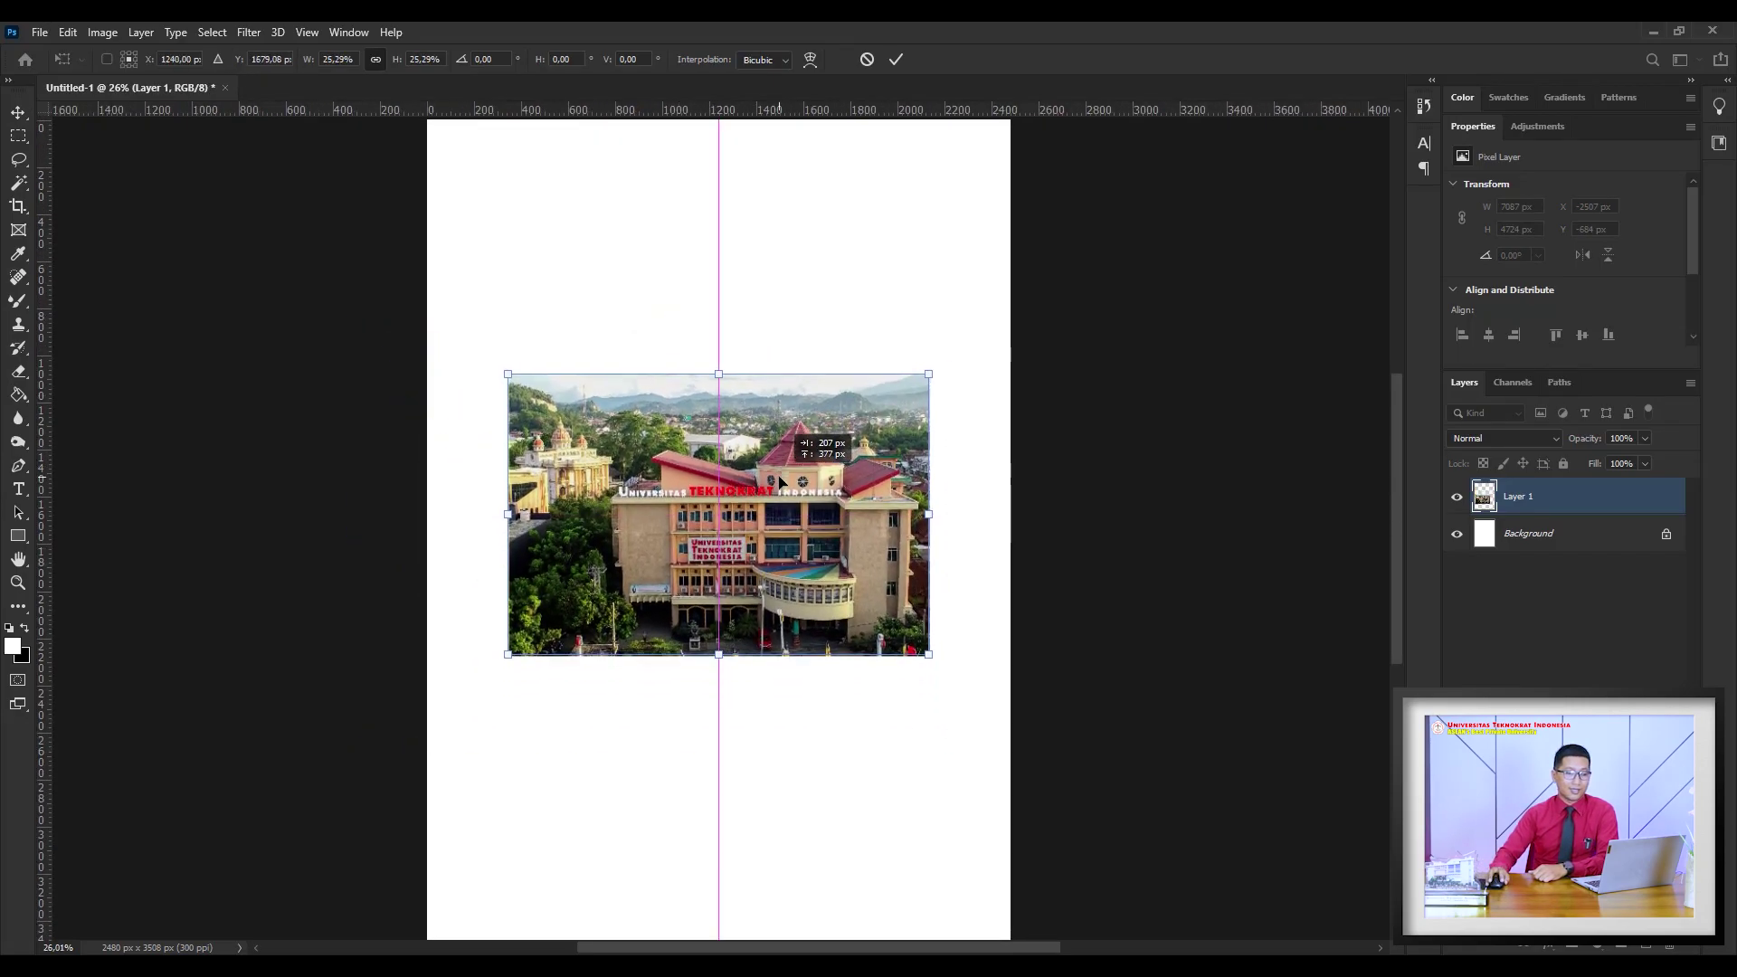
{"action": "left_click", "coordinate": [893, 65]}
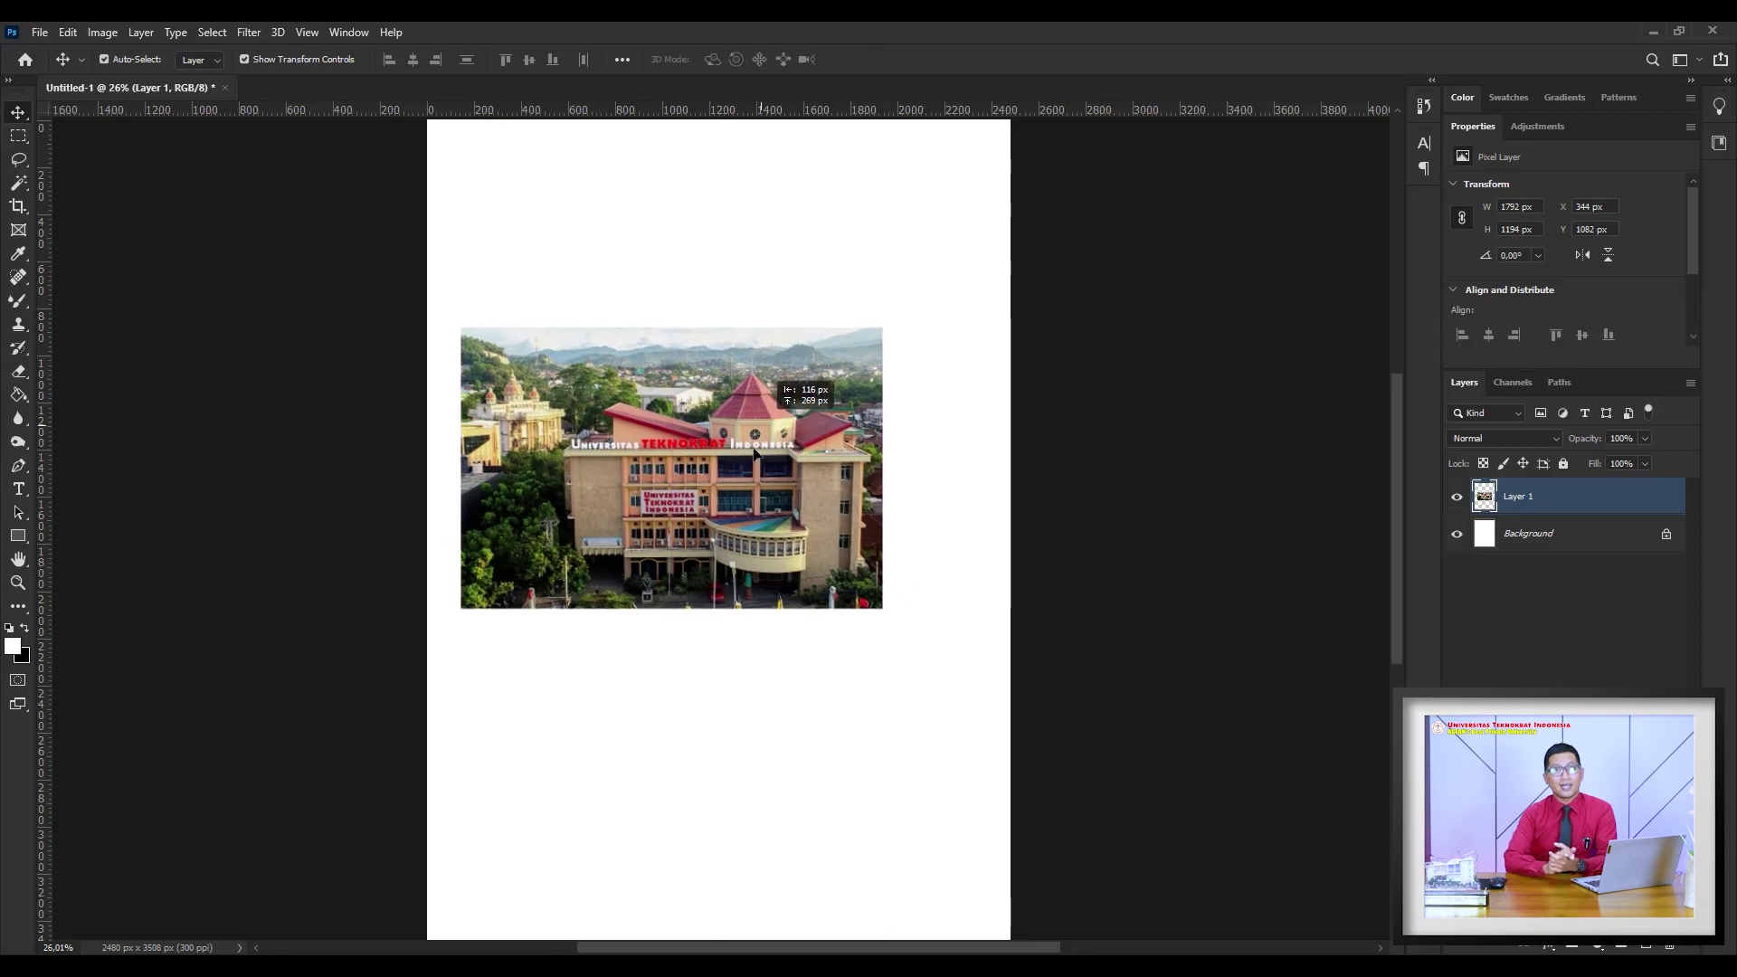
Recentre the photo, enlarge it to about 114% and commit, then begin resizing it smaller
{"action": "left_click_drag", "start_coordinate": [808, 477], "coordinate": [824, 449]}
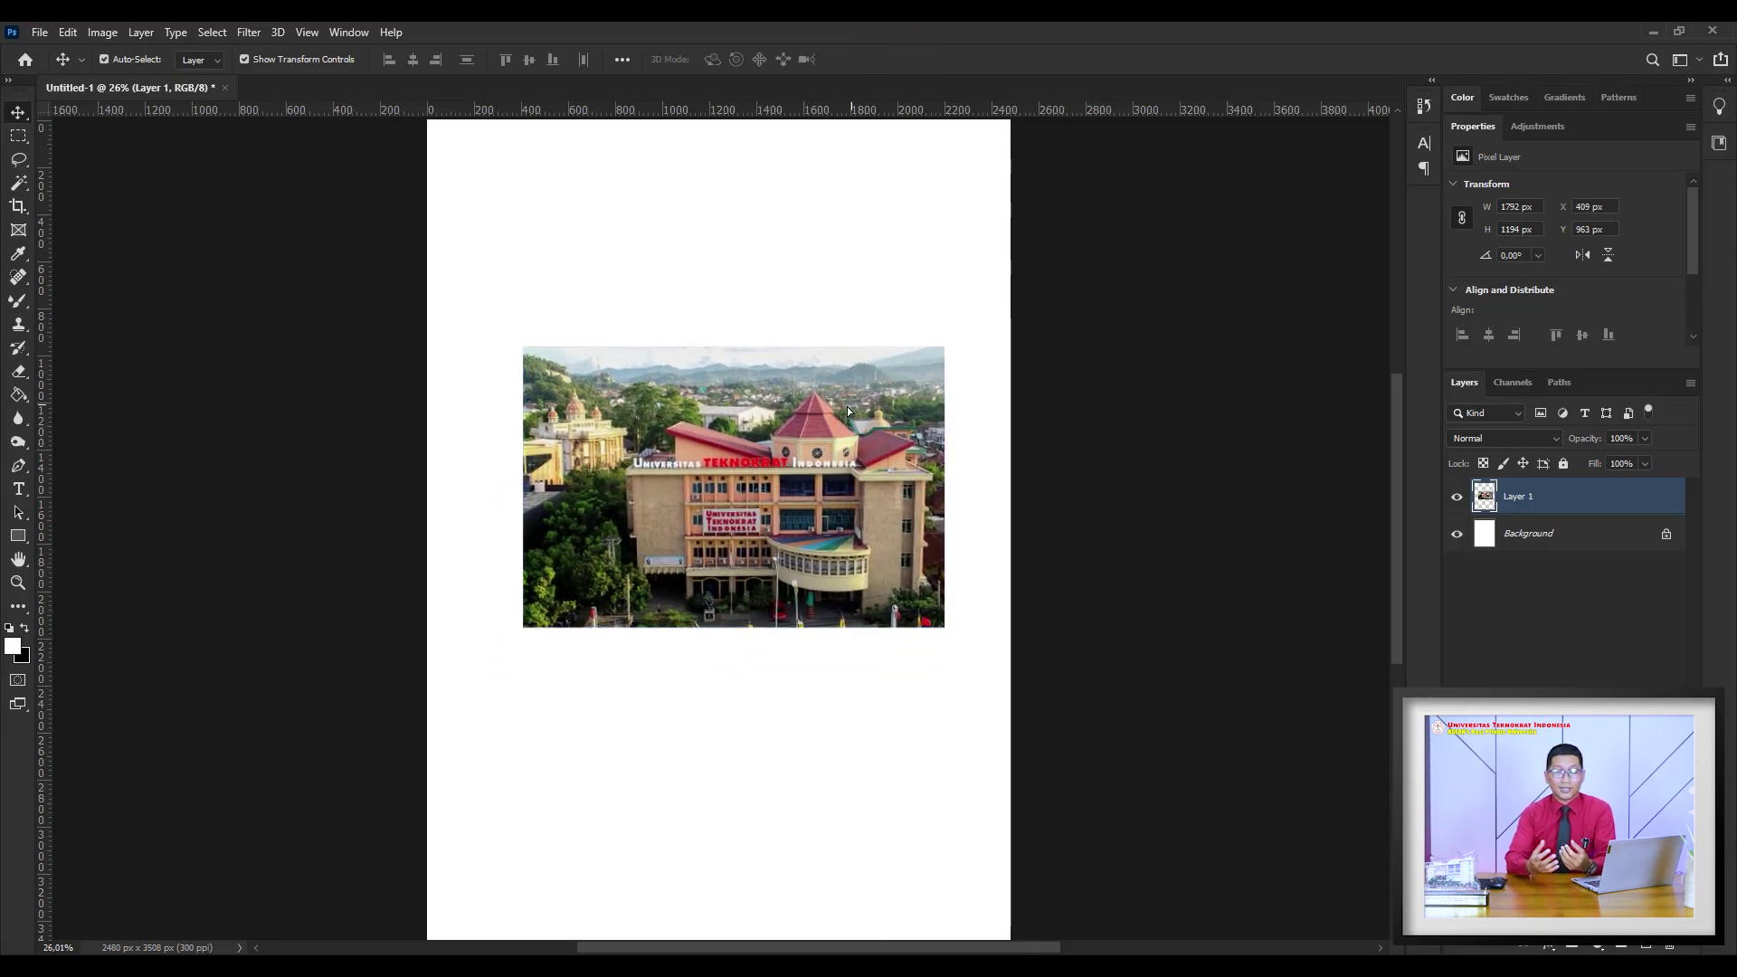
{"action": "left_click_drag", "start_coordinate": [847, 405], "coordinate": [840, 421]}
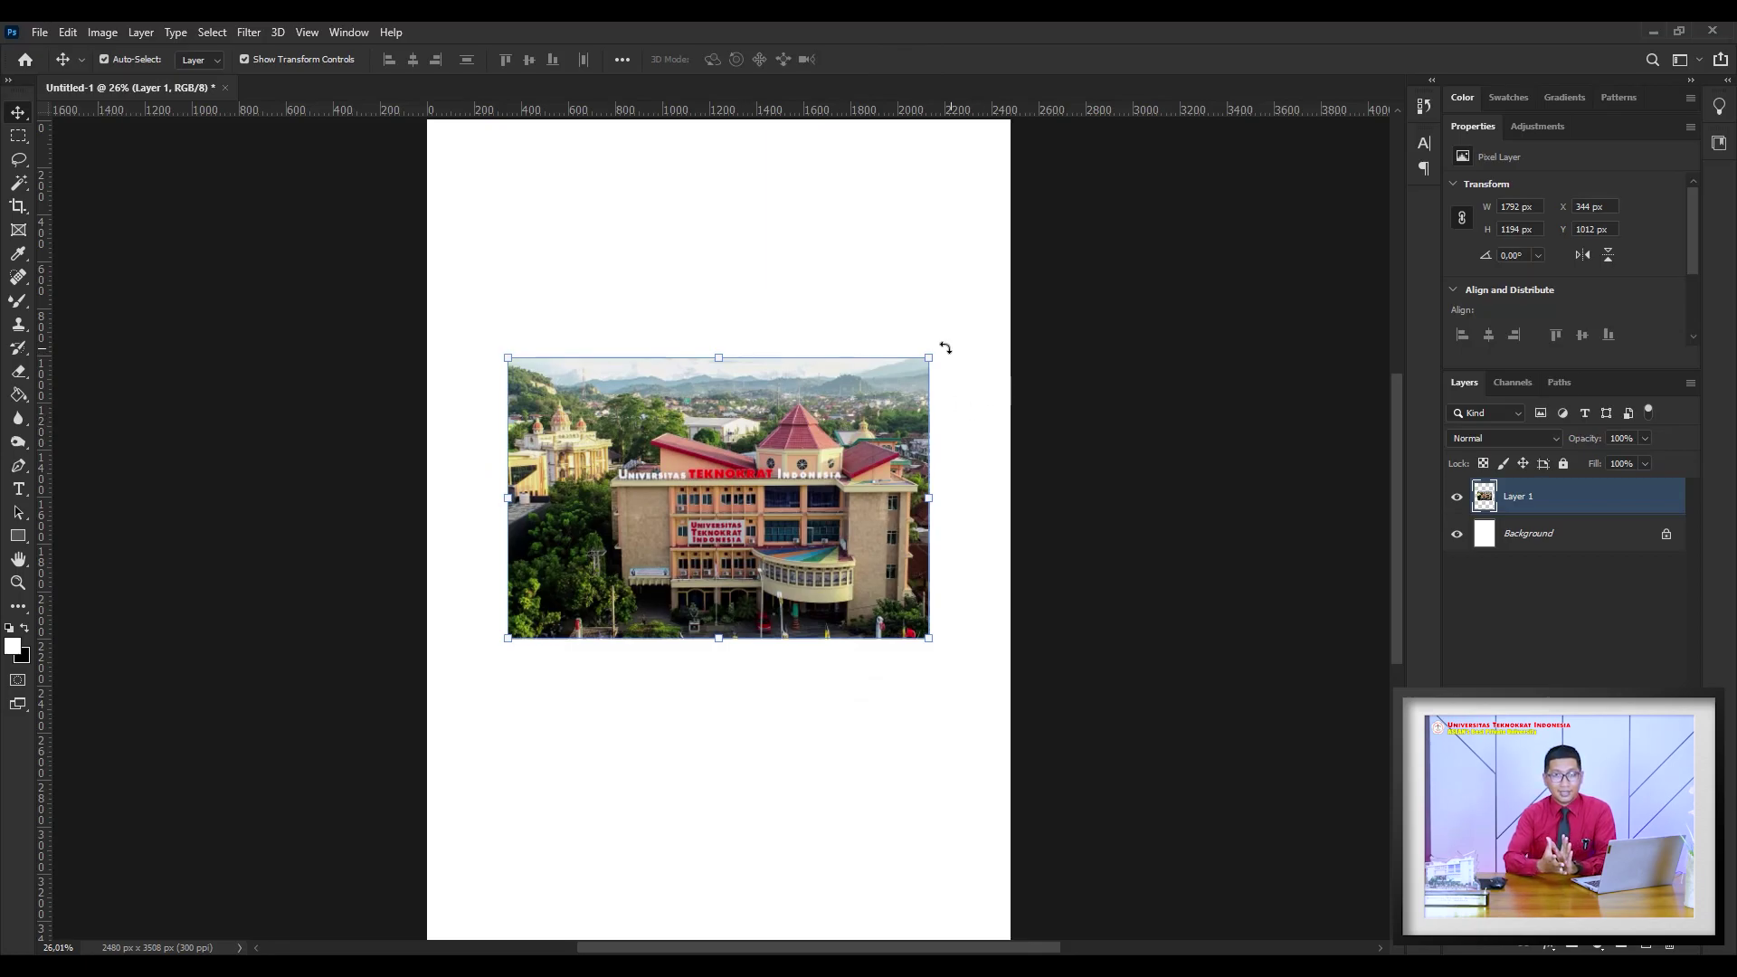
{"action": "key", "text": "ctrl+t"}
{"action": "left_click_drag", "start_coordinate": [946, 348], "coordinate": [981, 285]}
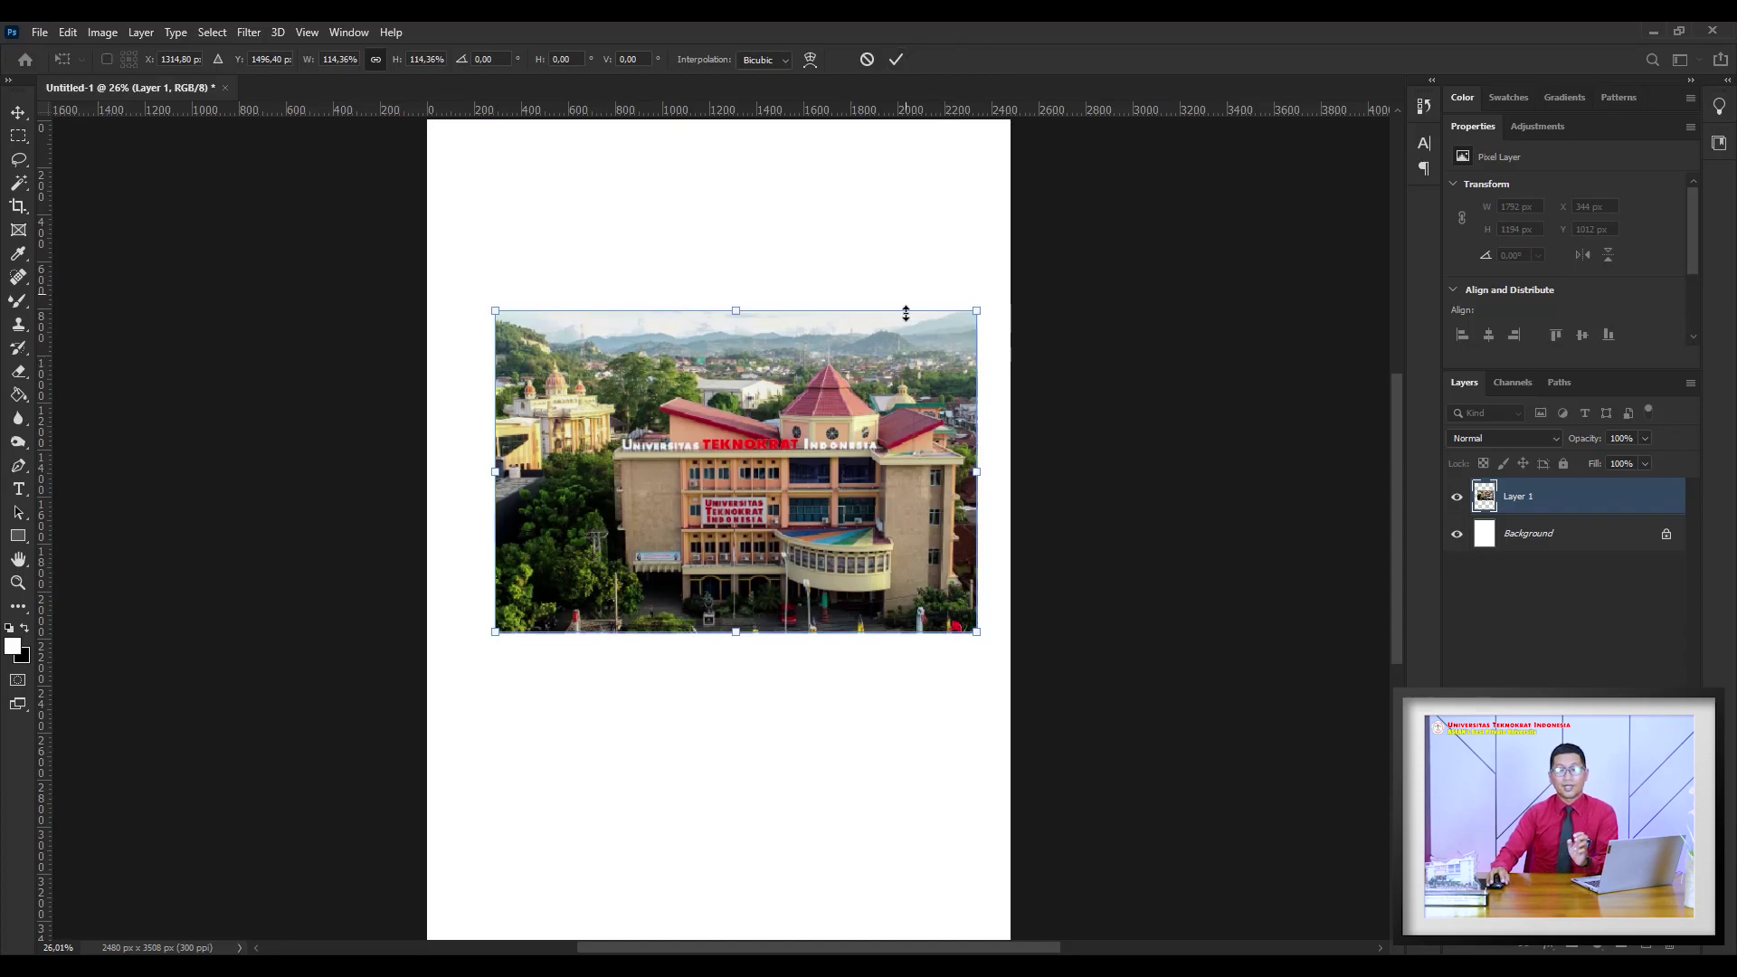
{"action": "left_click_drag", "start_coordinate": [900, 409], "coordinate": [890, 412]}
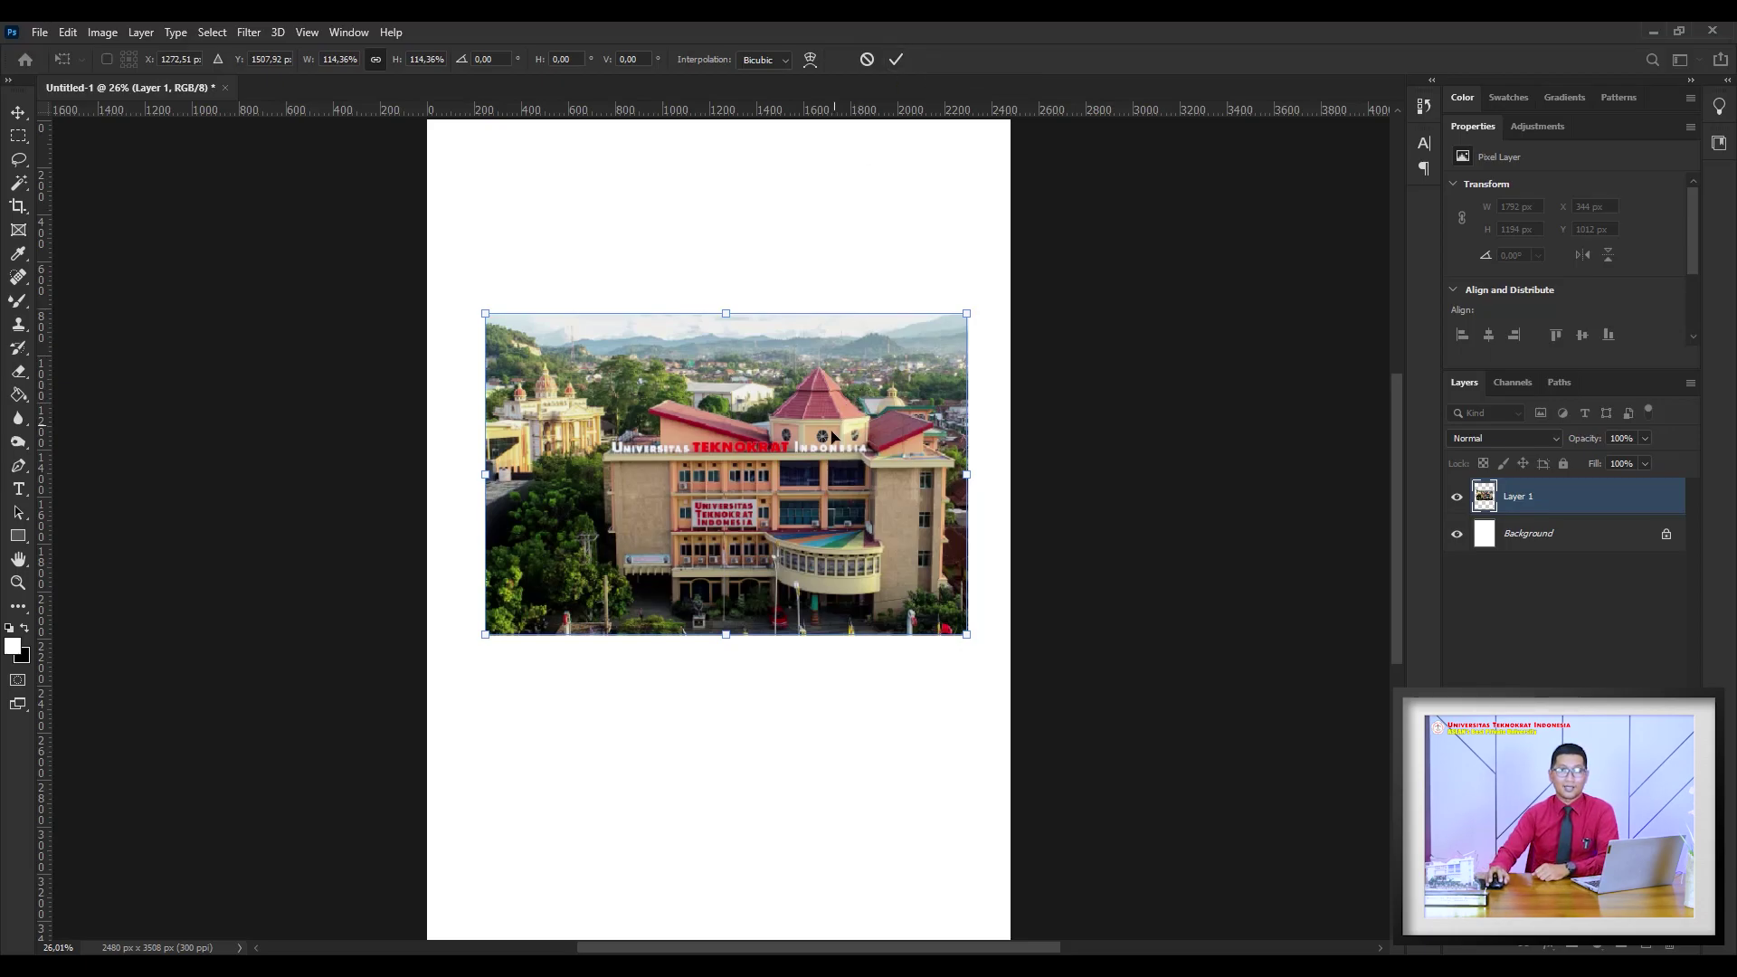
{"action": "left_click_drag", "start_coordinate": [856, 417], "coordinate": [864, 464]}
{"action": "key", "text": "Return"}
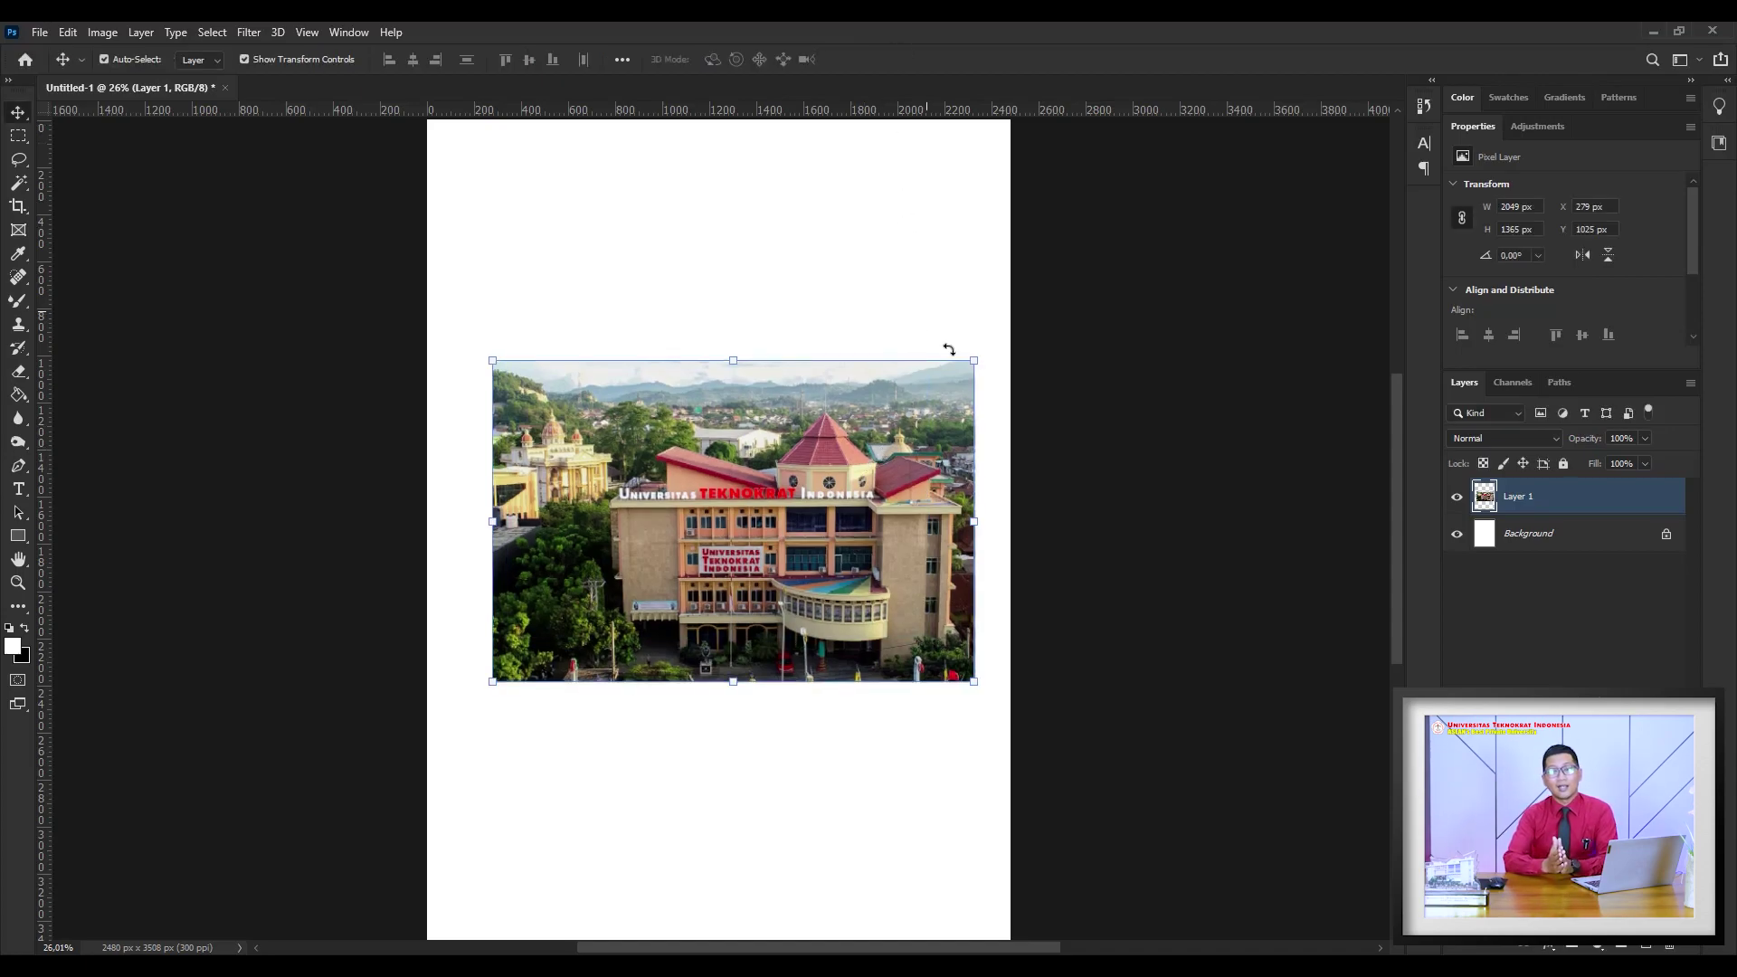
{"action": "mouse_move", "coordinate": [974, 360]}
{"action": "left_mouse_down"}
{"action": "mouse_move", "coordinate": [894, 415]}
{"action": "mouse_move", "coordinate": [930, 387]}
{"action": "left_mouse_up"}
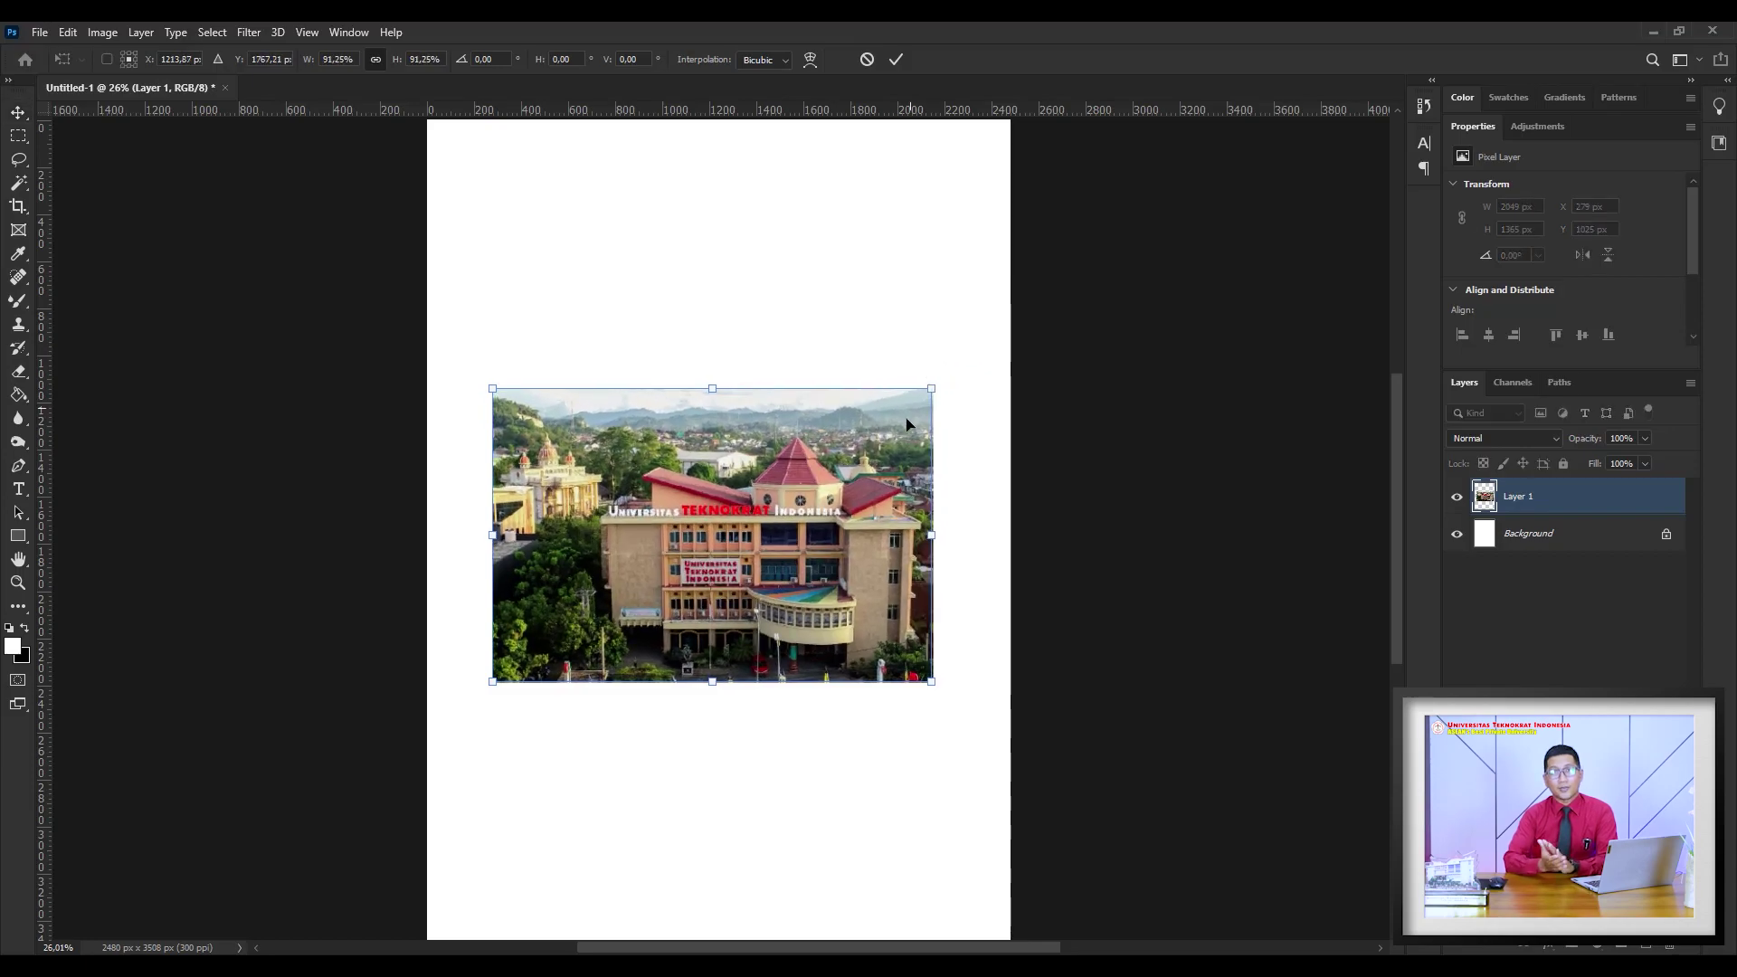
{"action": "left_click_drag", "start_coordinate": [891, 451], "coordinate": [898, 387]}
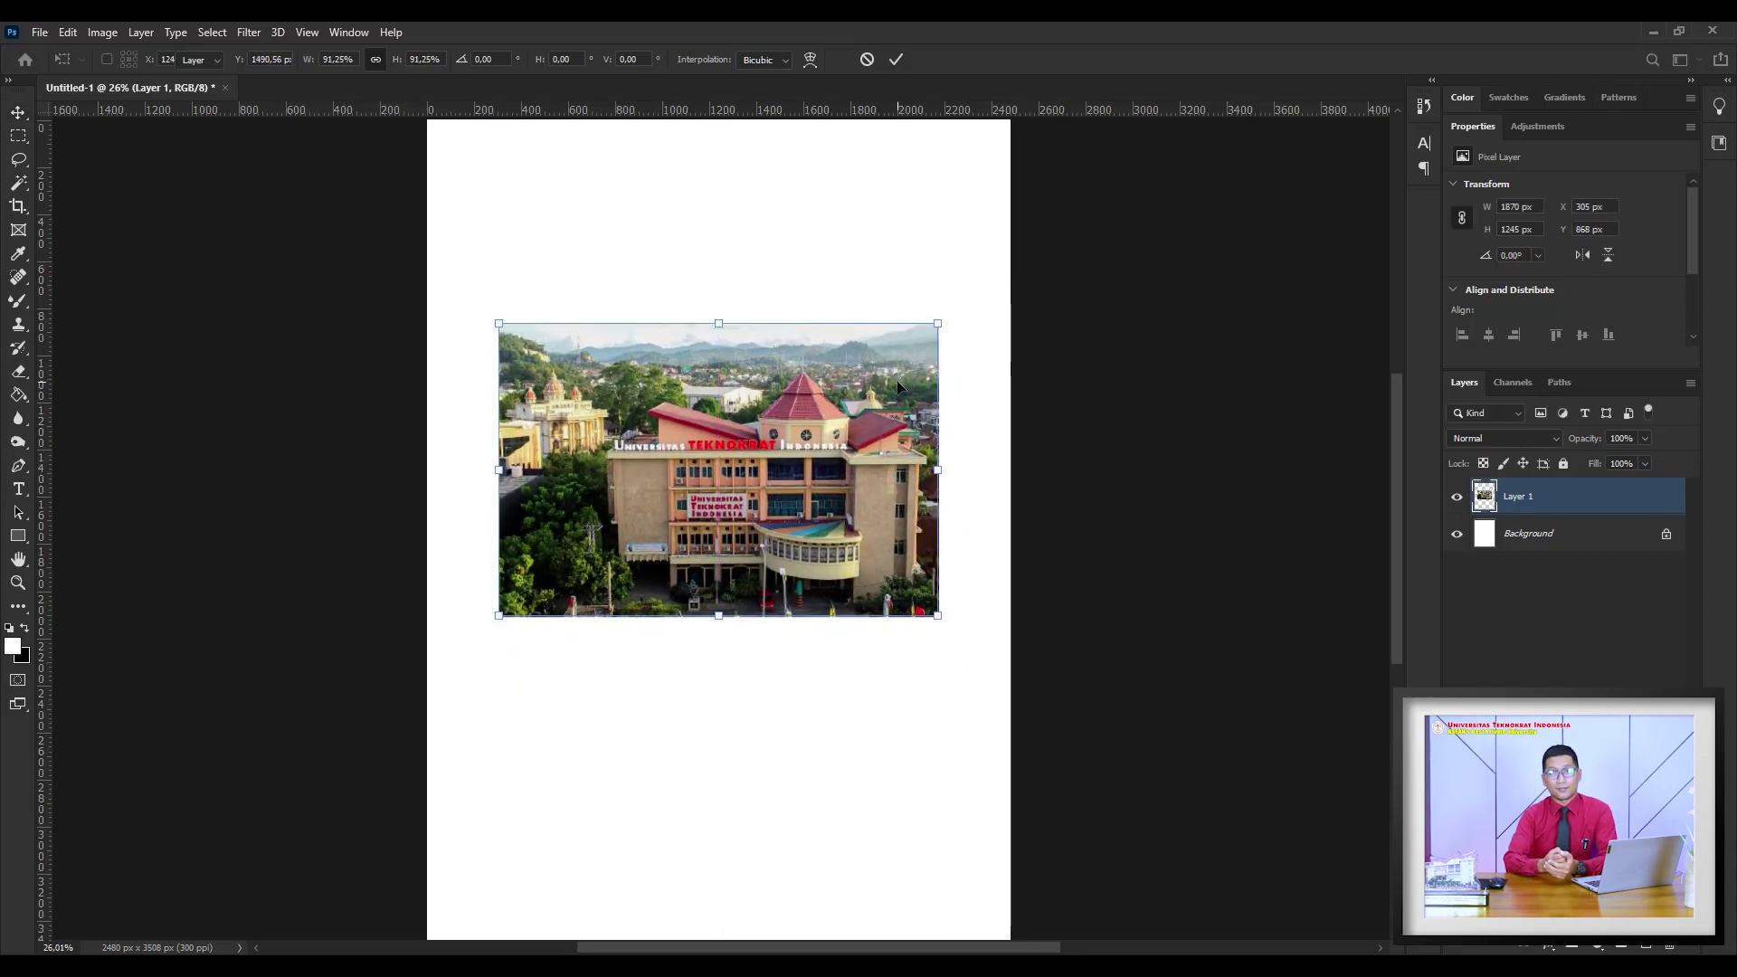
{"action": "key", "text": "Return"}
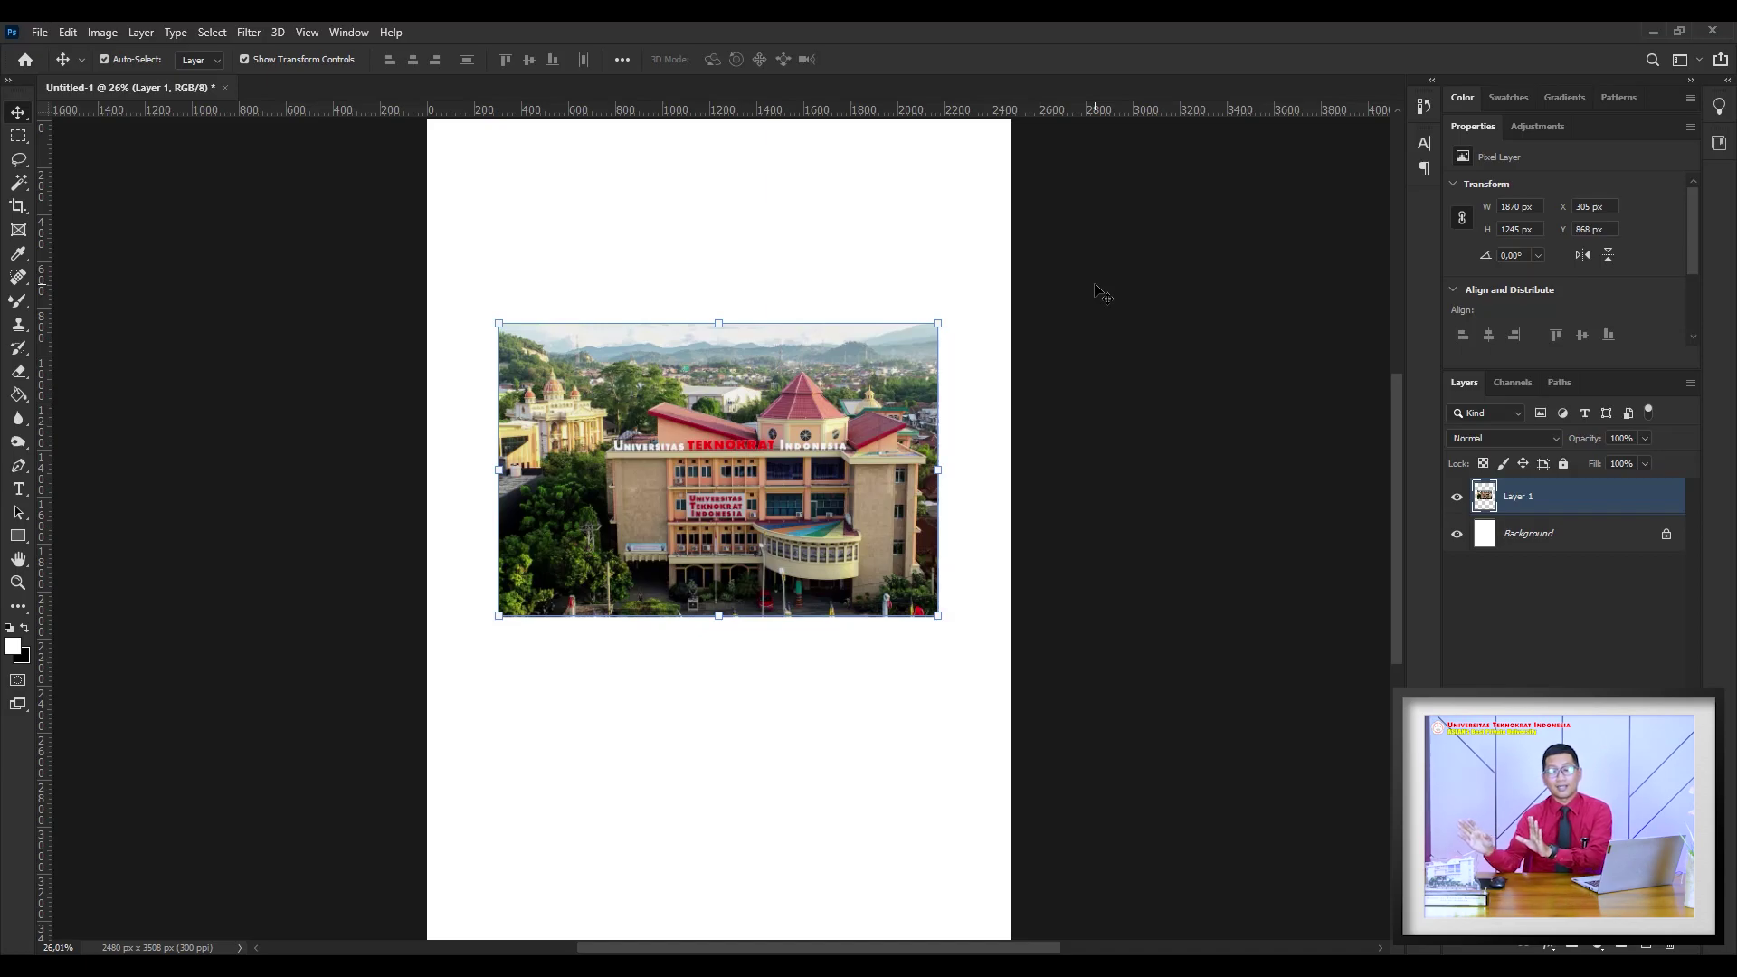
Drag the campus photo upward until its Y position reads 764 px
{"action": "mouse_move", "coordinate": [837, 444]}
{"action": "left_mouse_down"}
{"action": "mouse_move", "coordinate": [765, 466]}
{"action": "mouse_move", "coordinate": [818, 407]}
{"action": "left_mouse_up"}
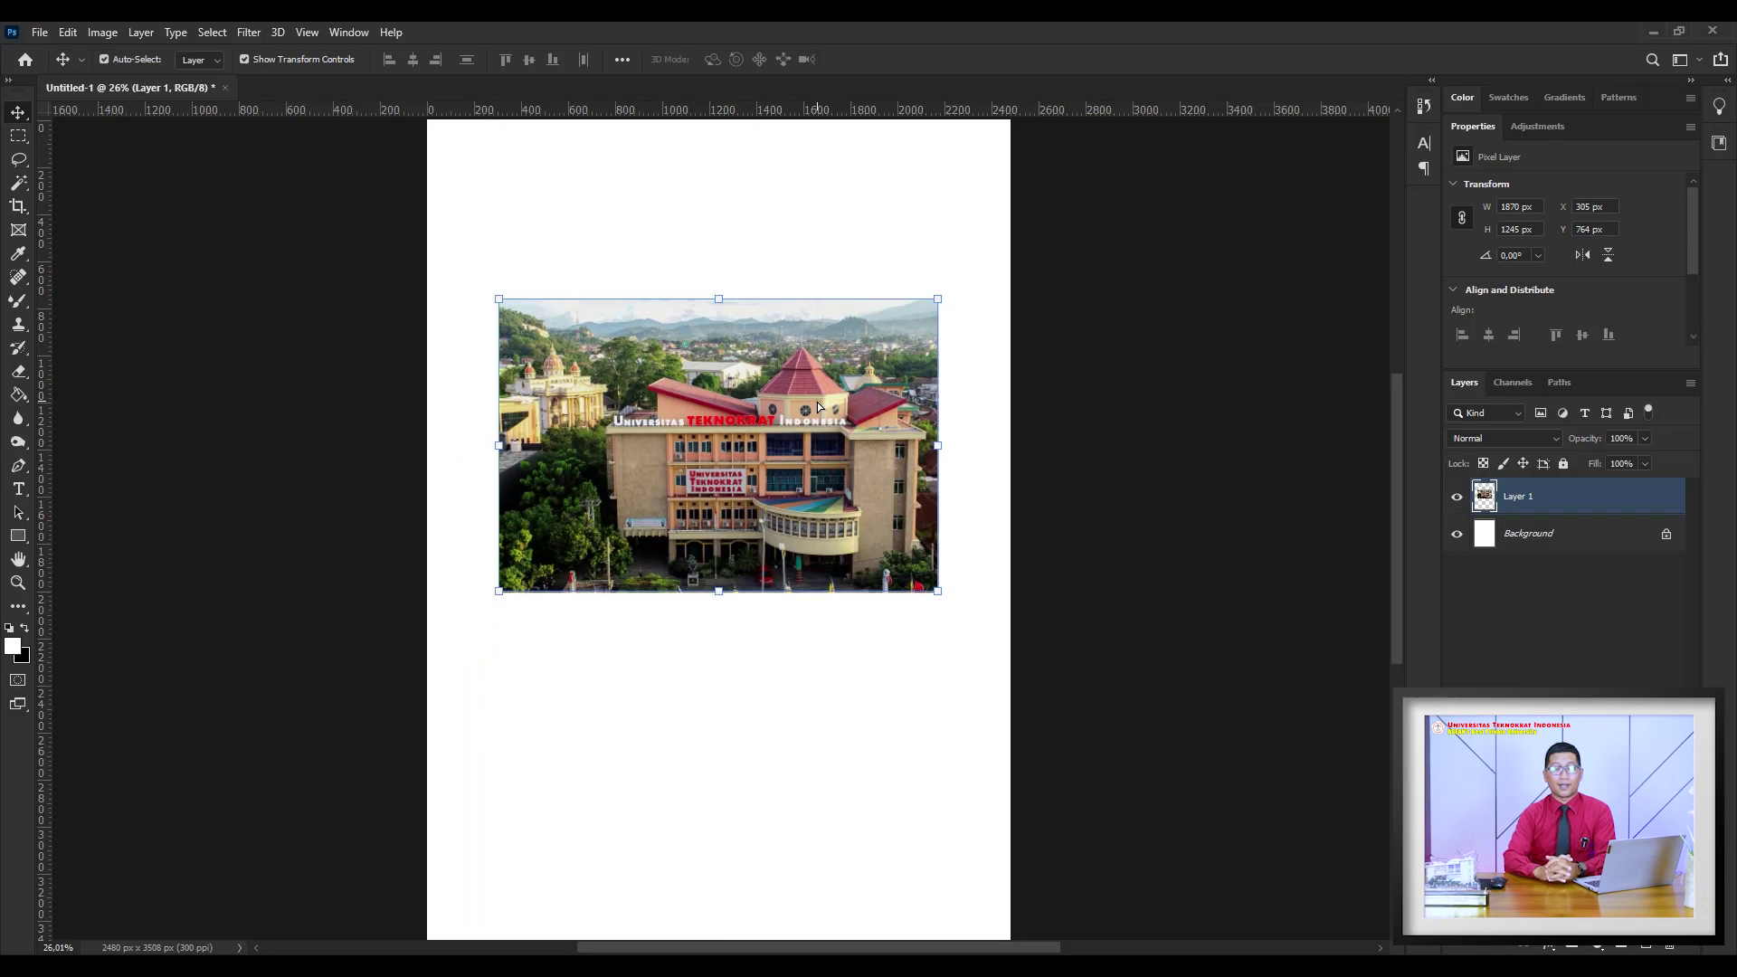